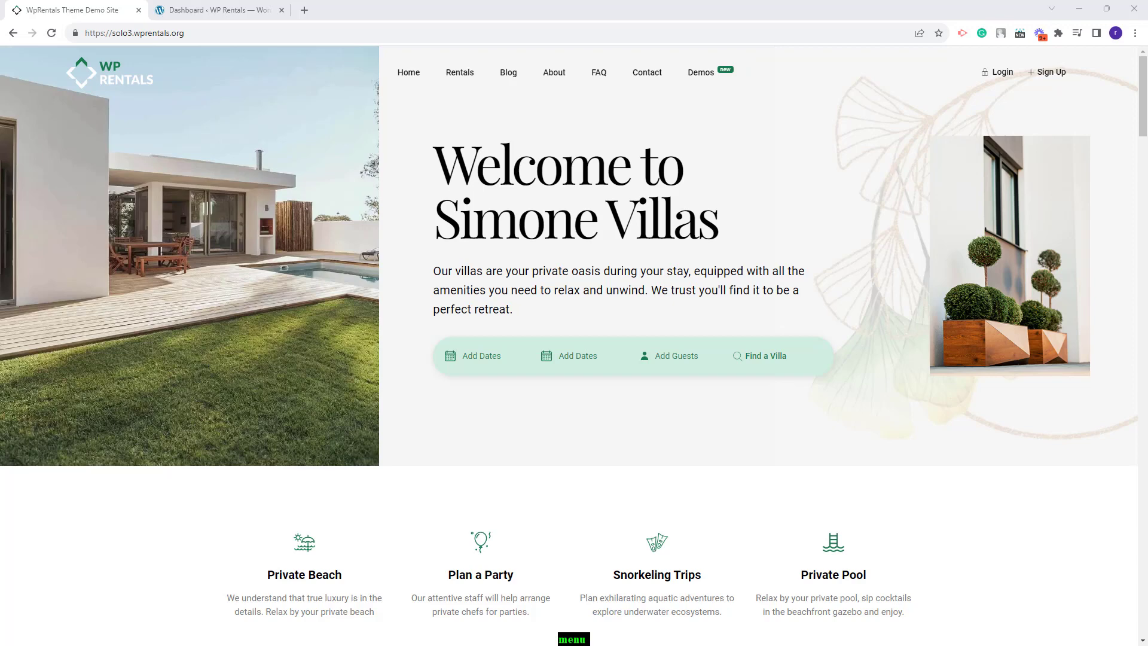
# - Switch from the Simone Villas demo tab to the rentals site's WordPress Dashboard tab
pyautogui.hotkey('ctrl', 'Tab')
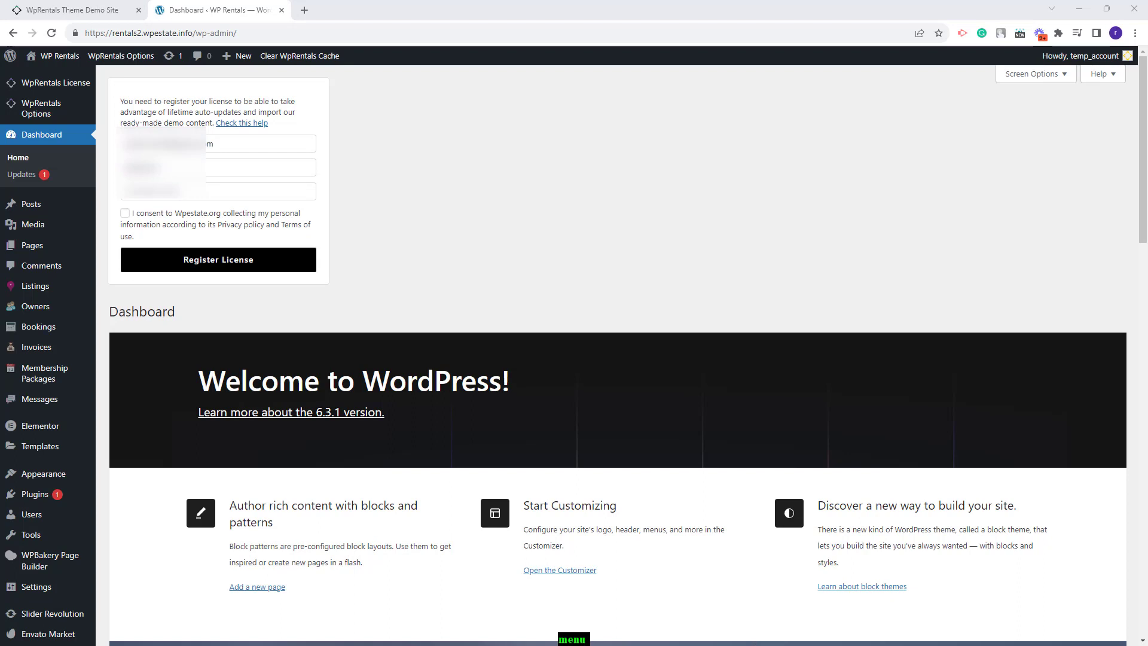
# - Register the WpRentals license using the pasted purchase code and the data-collection consent
pyautogui.hotkey('ctrl', 'v')
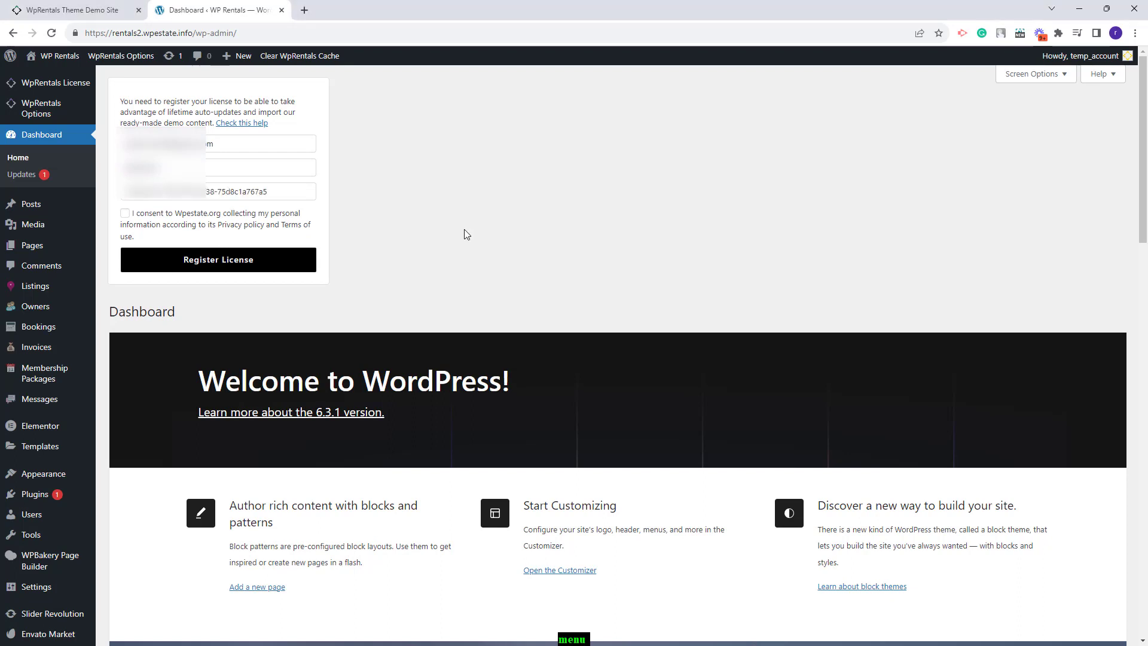
pyautogui.click(125, 215)
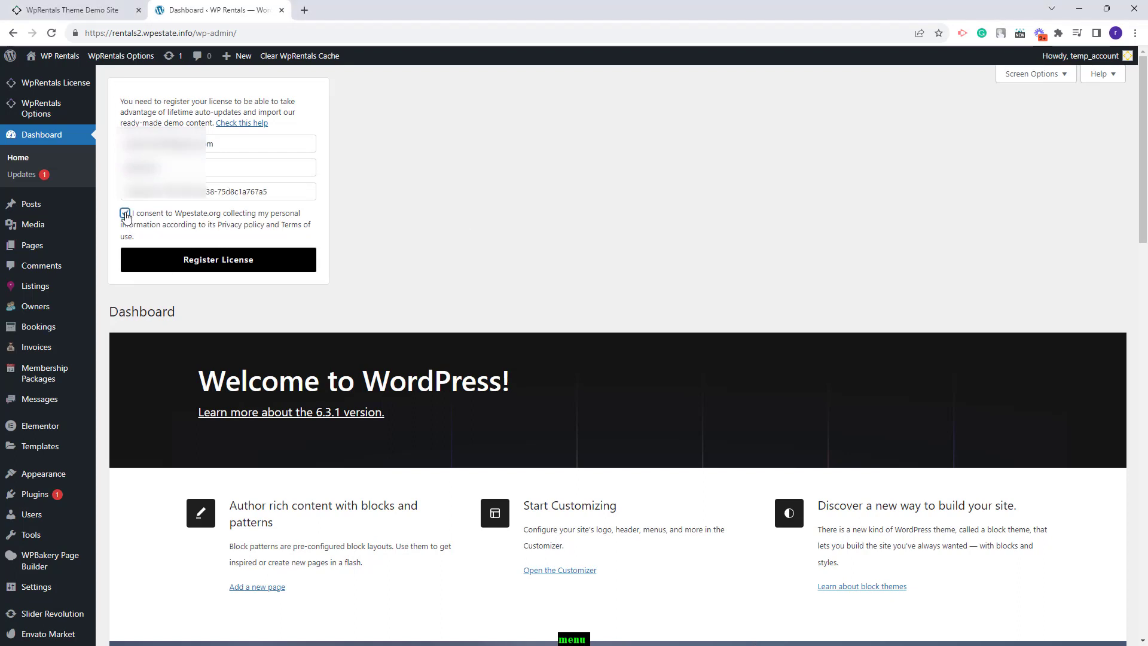
pyautogui.click(239, 269)
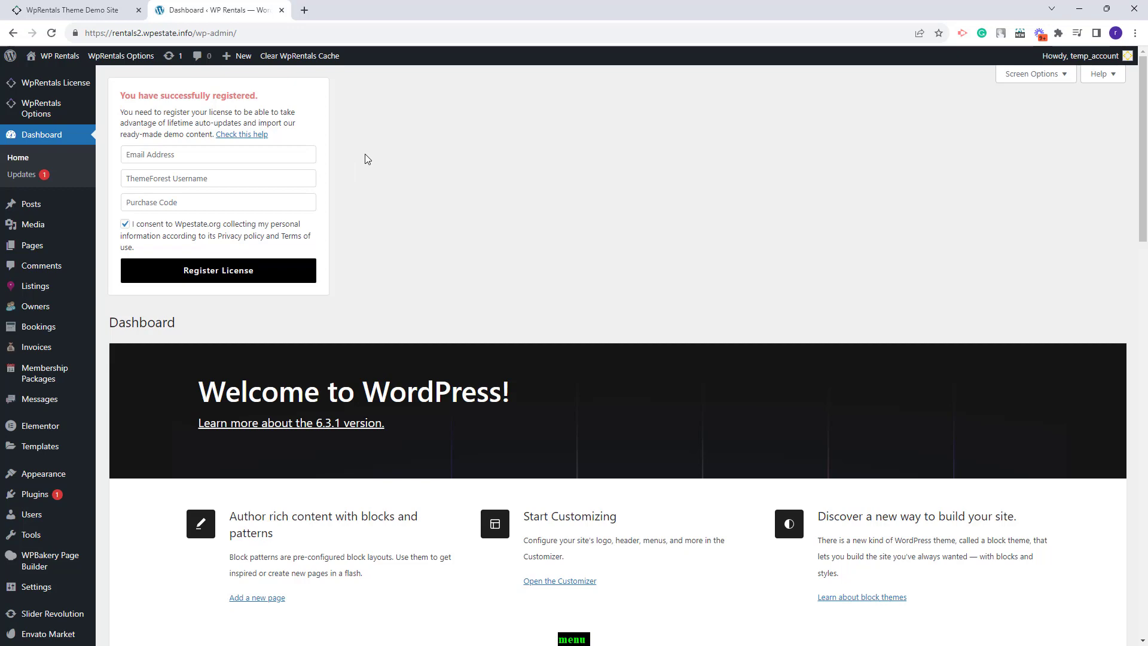
pyautogui.click(42, 501)
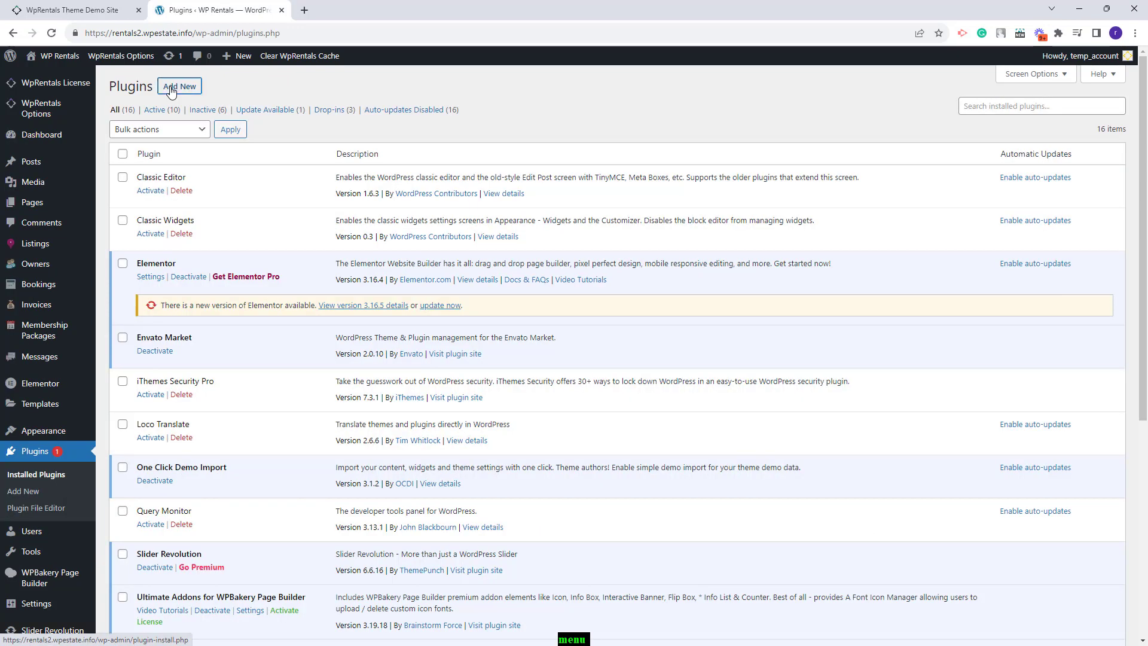
# - Search the plugin directory for 'svg support', then install and activate SVG Support
pyautogui.click(179, 86)
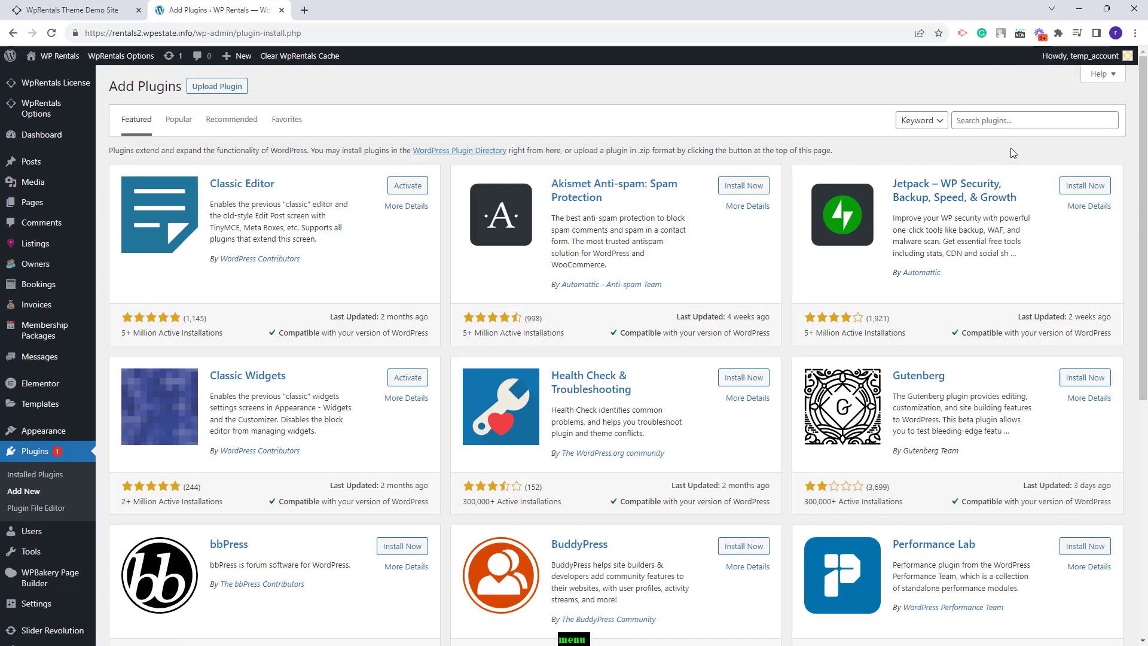
pyautogui.click(992, 121)
pyautogui.write('svg support')
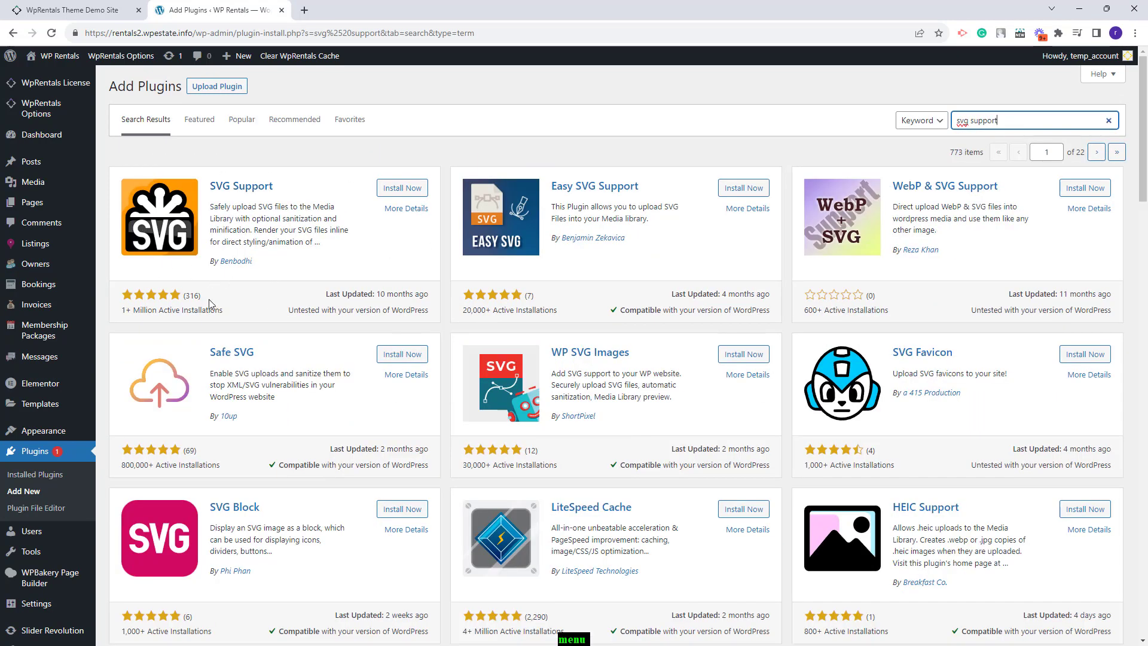
pyautogui.click(409, 191)
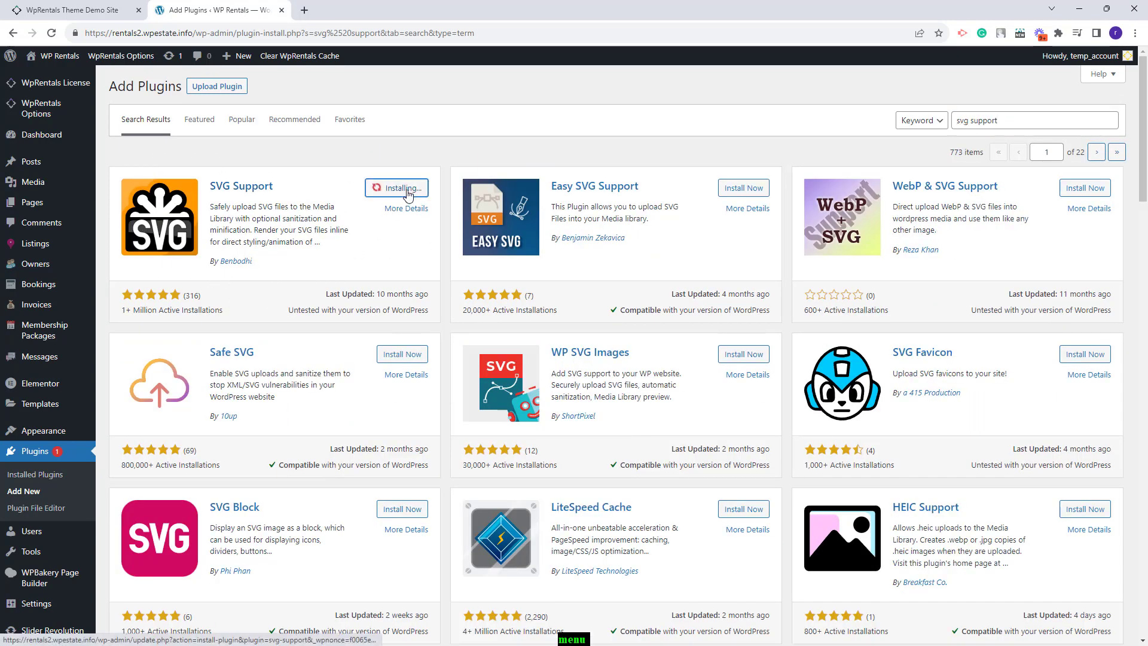
pyautogui.click(398, 192)
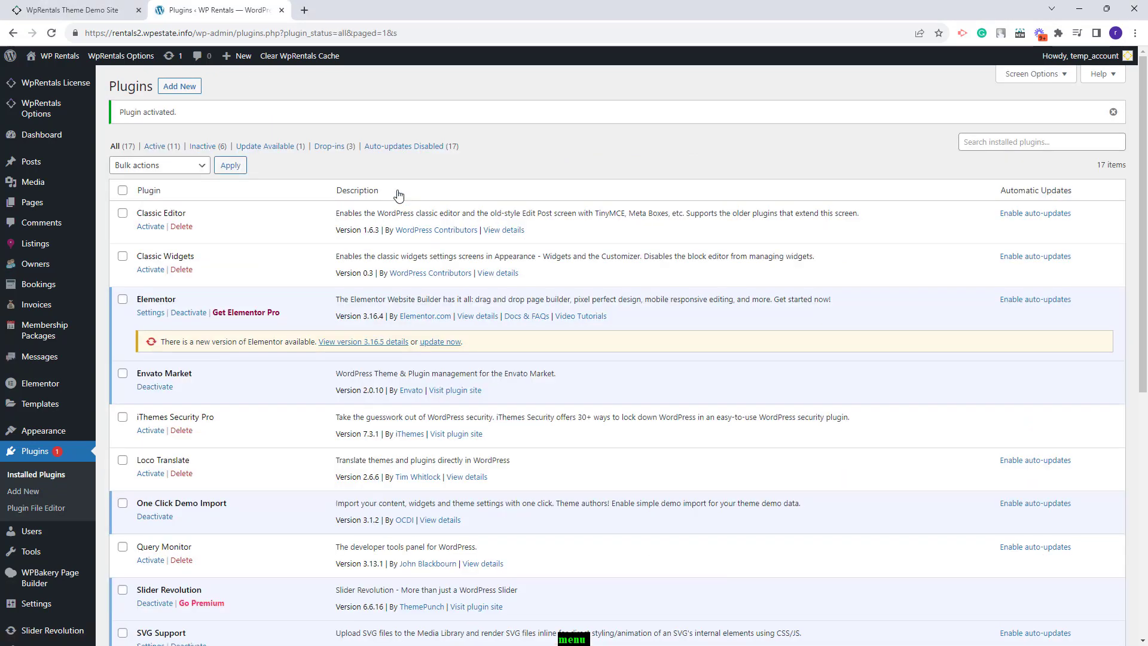
# - Go to the One Click Demo Import page under WpRentals Options and browse the demos
pyautogui.moveTo(37, 111)
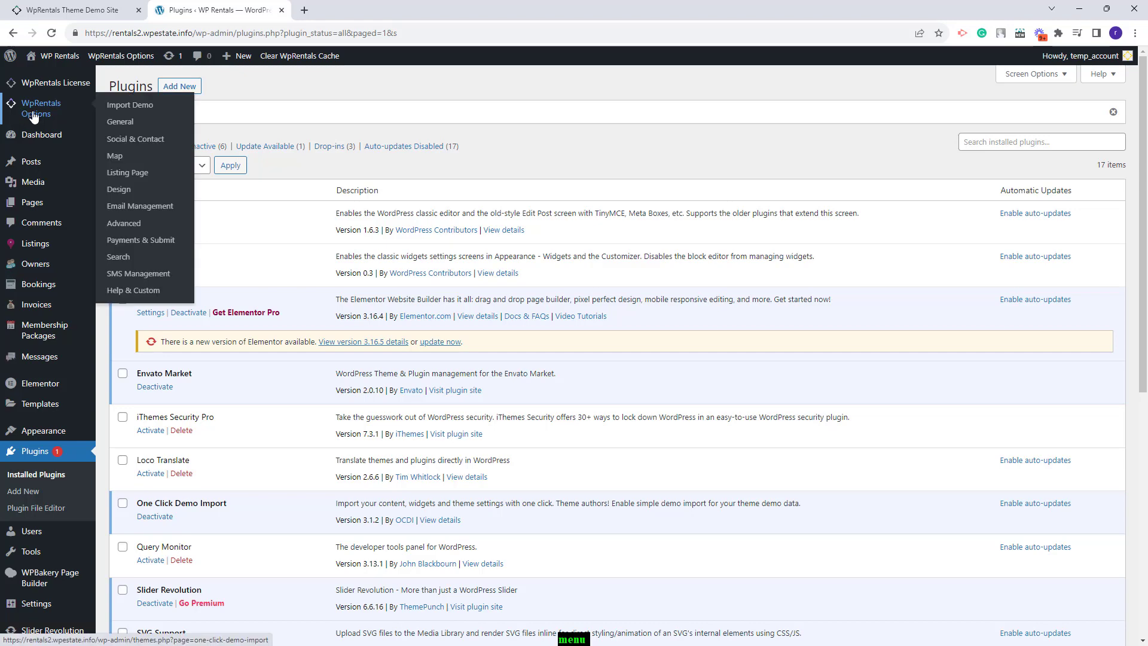
pyautogui.click(129, 111)
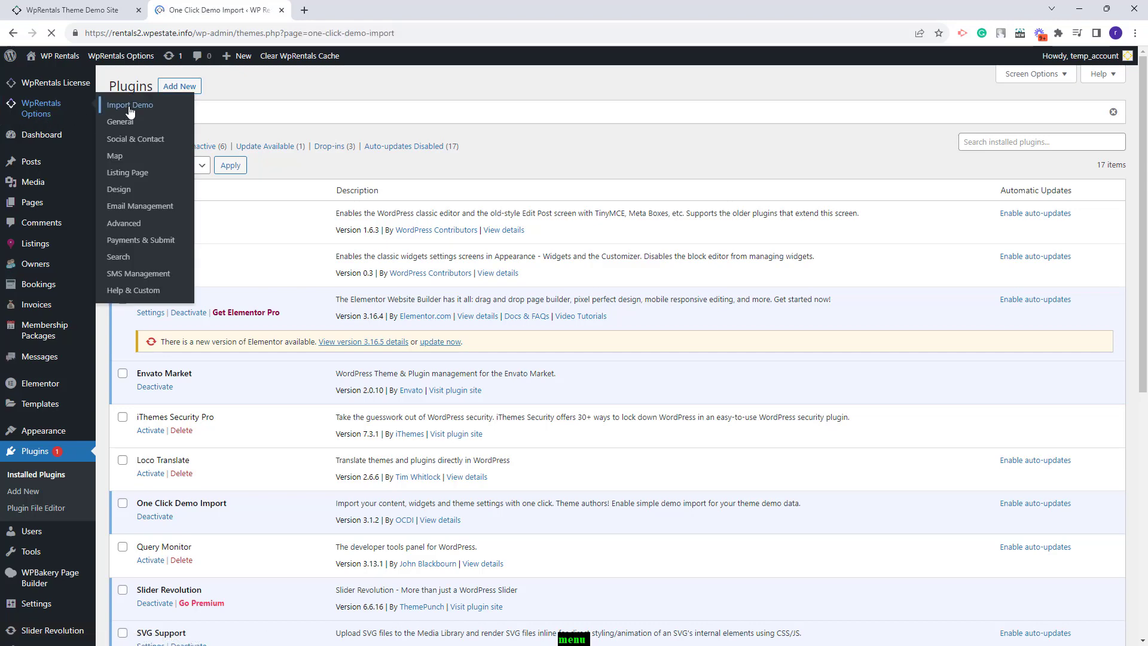
pyautogui.scroll(-7, 713, 329)
pyautogui.scroll(-10, 711, 331)
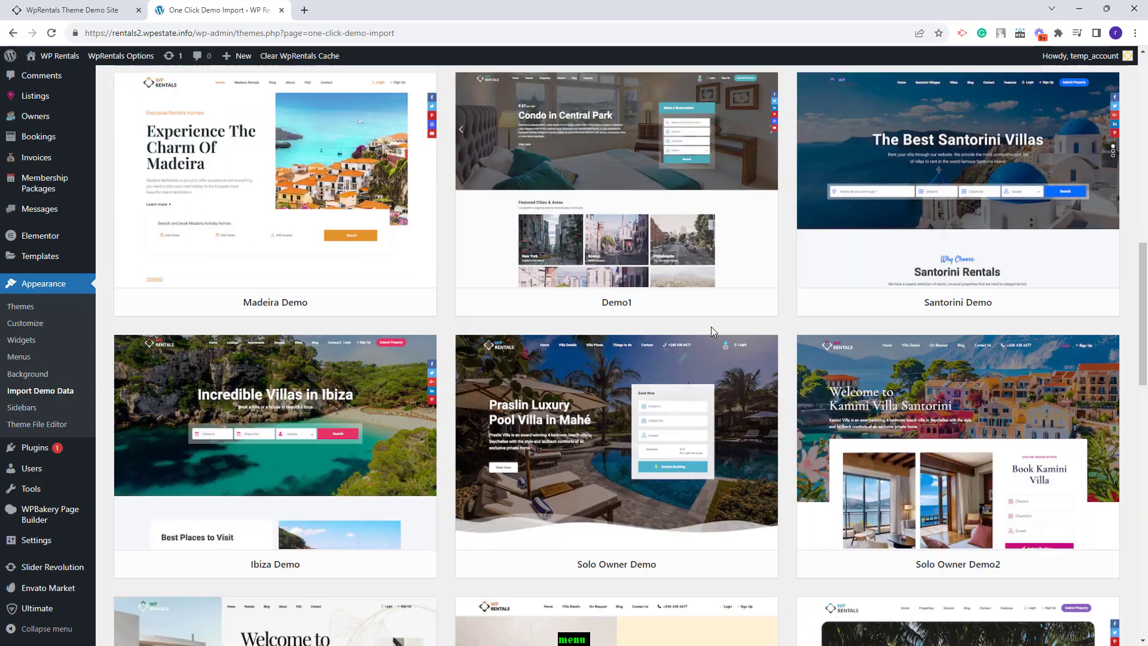
pyautogui.scroll(12, 712, 331)
pyautogui.scroll(5, 710, 330)
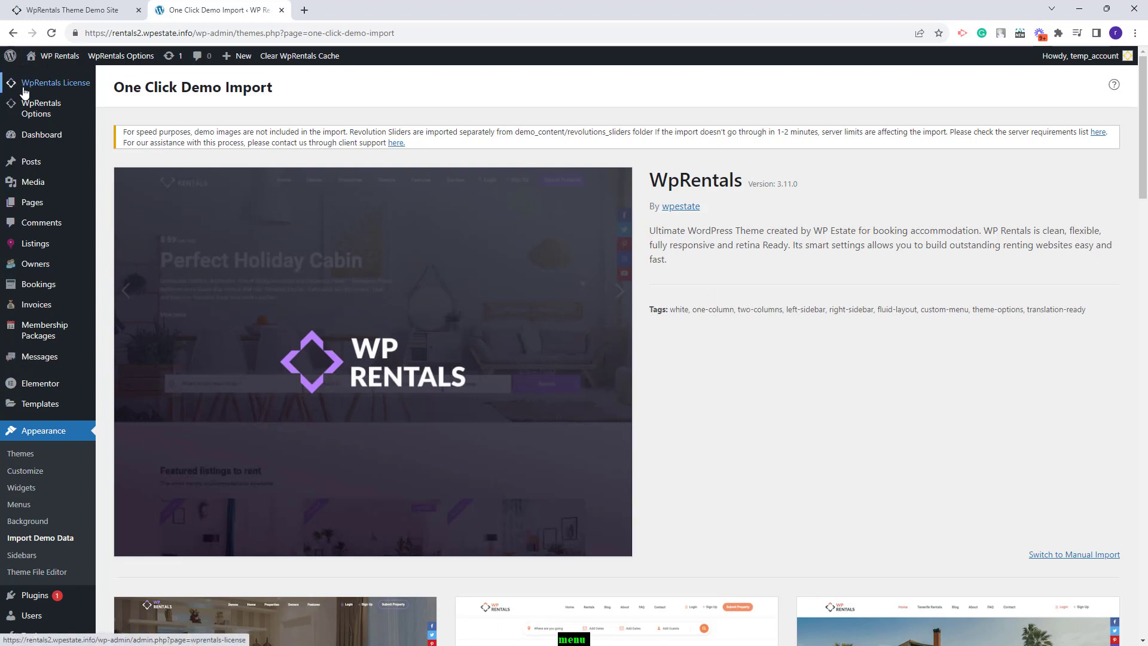
# - Check the WpRentals License page, then return to Import Demo to find Simone Villas
pyautogui.click(73, 89)
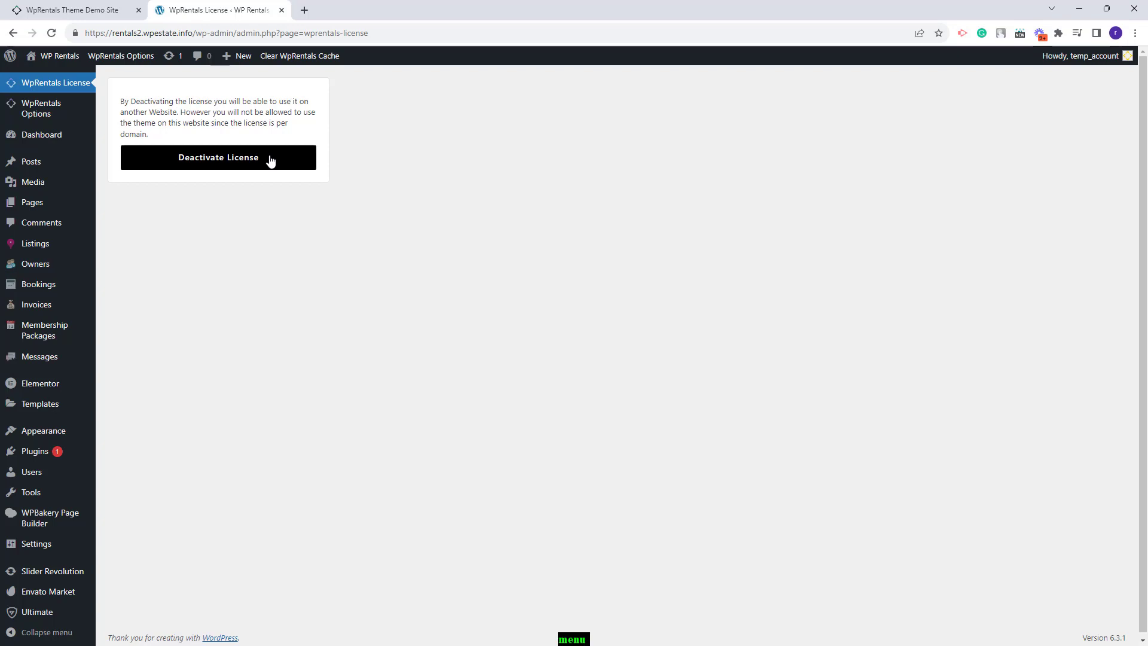
pyautogui.moveTo(44, 114)
pyautogui.click(132, 111)
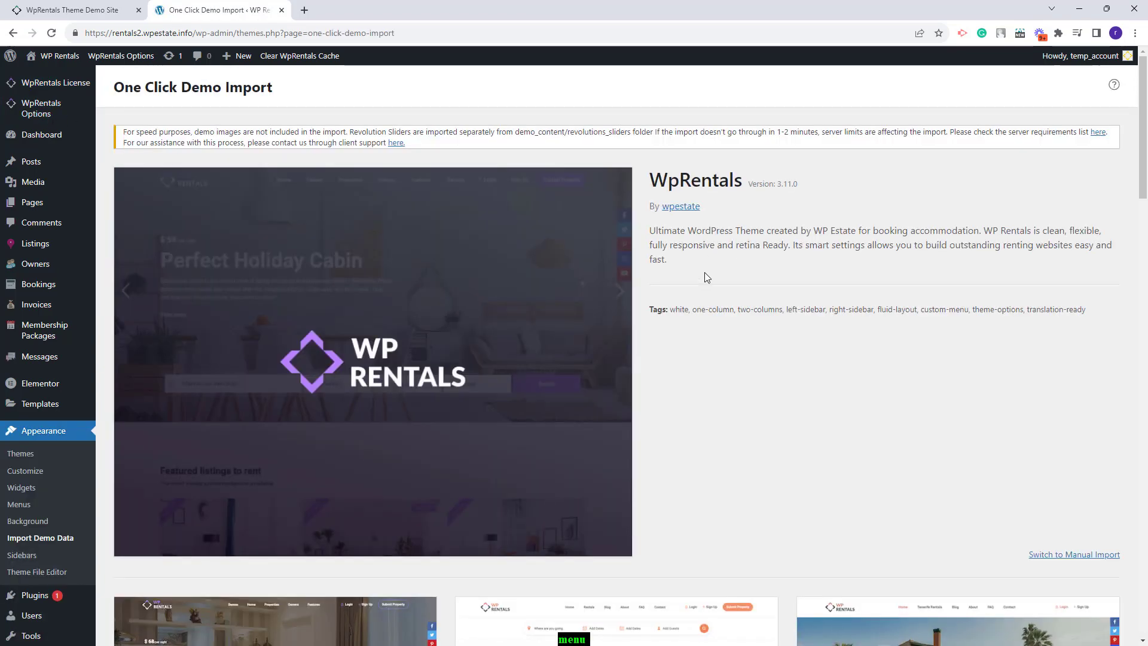
pyautogui.scroll(-3, 721, 257)
pyautogui.scroll(-5, 724, 262)
pyautogui.moveTo(723, 259)
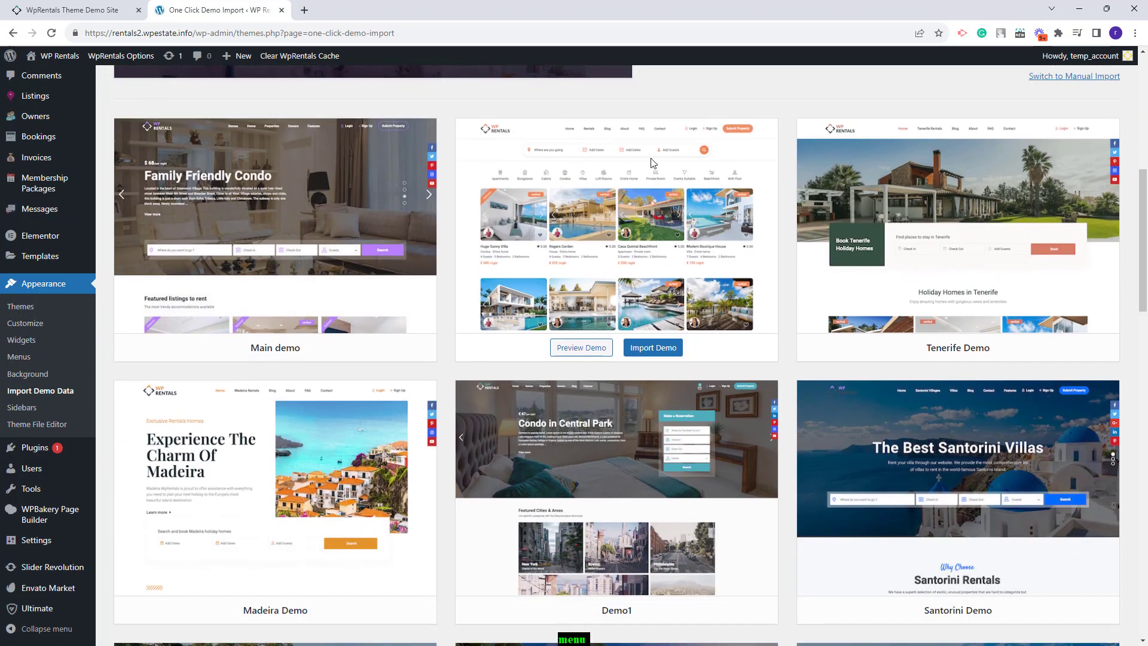
pyautogui.scroll(-10, 757, 155)
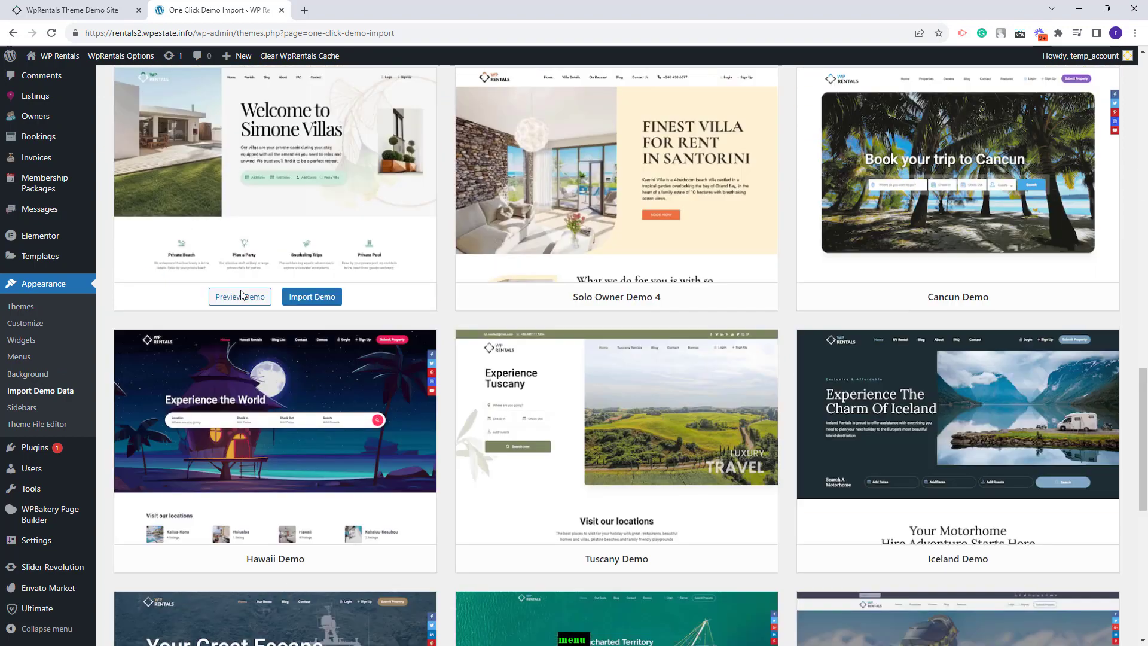
# - Import the Simone Villas (Solo Owner Demo 3) demo and wait for Import Complete
pyautogui.click(315, 298)
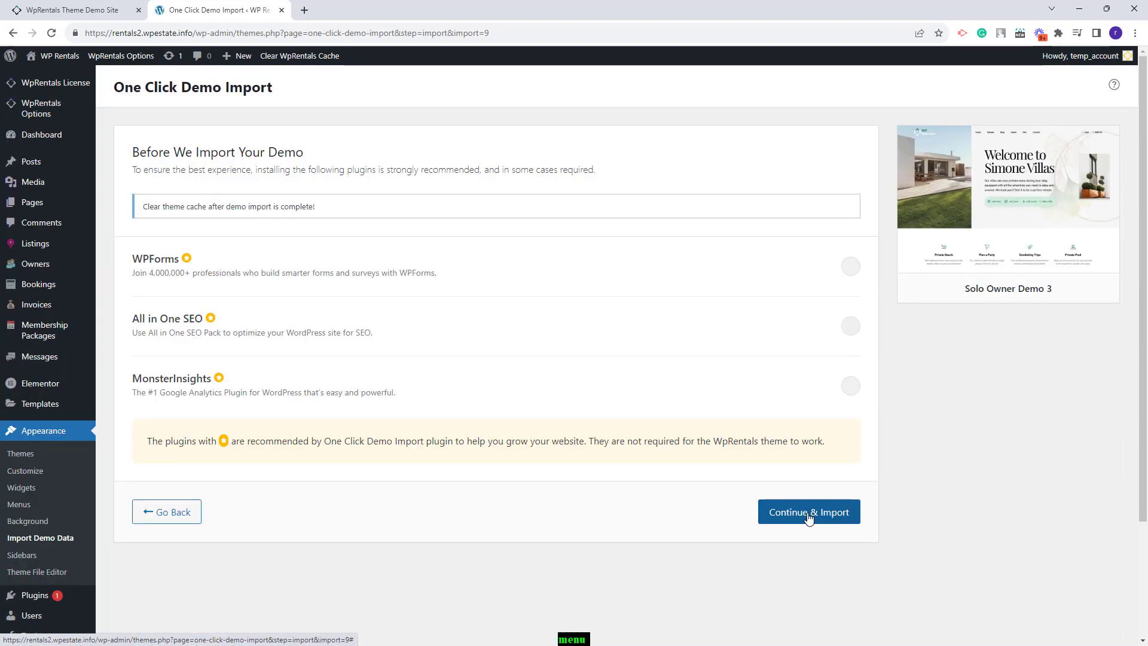
pyautogui.click(809, 511)
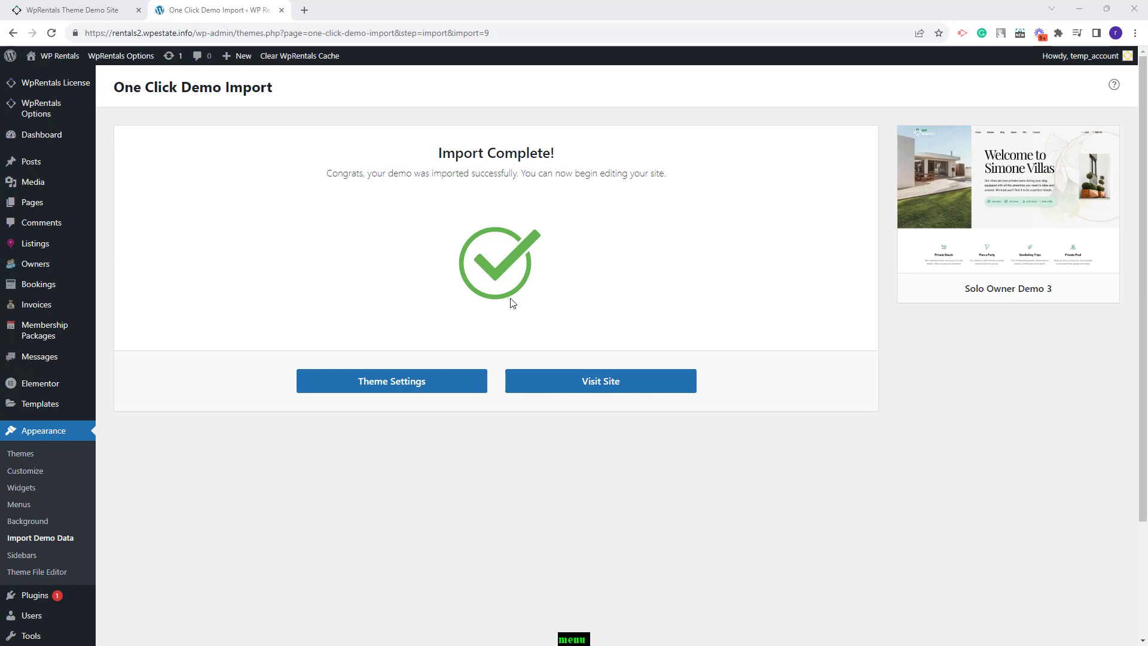
pyautogui.scroll(-2, 395, 443)
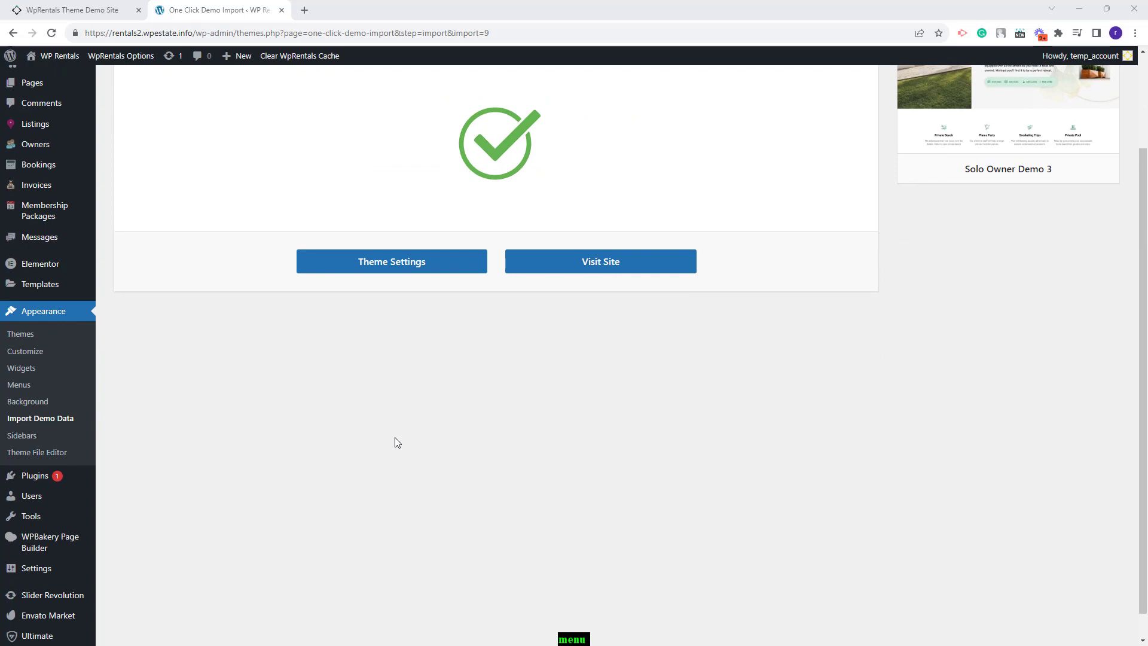
pyautogui.scroll(-1, 395, 443)
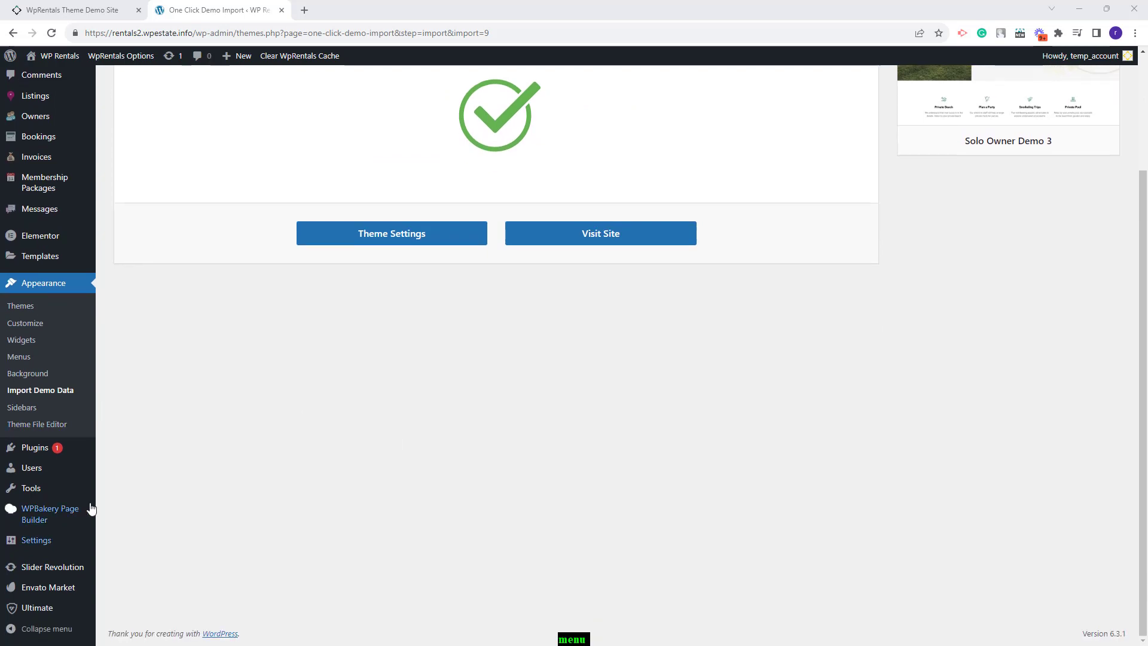
pyautogui.moveTo(42, 544)
pyautogui.moveTo(50, 570)
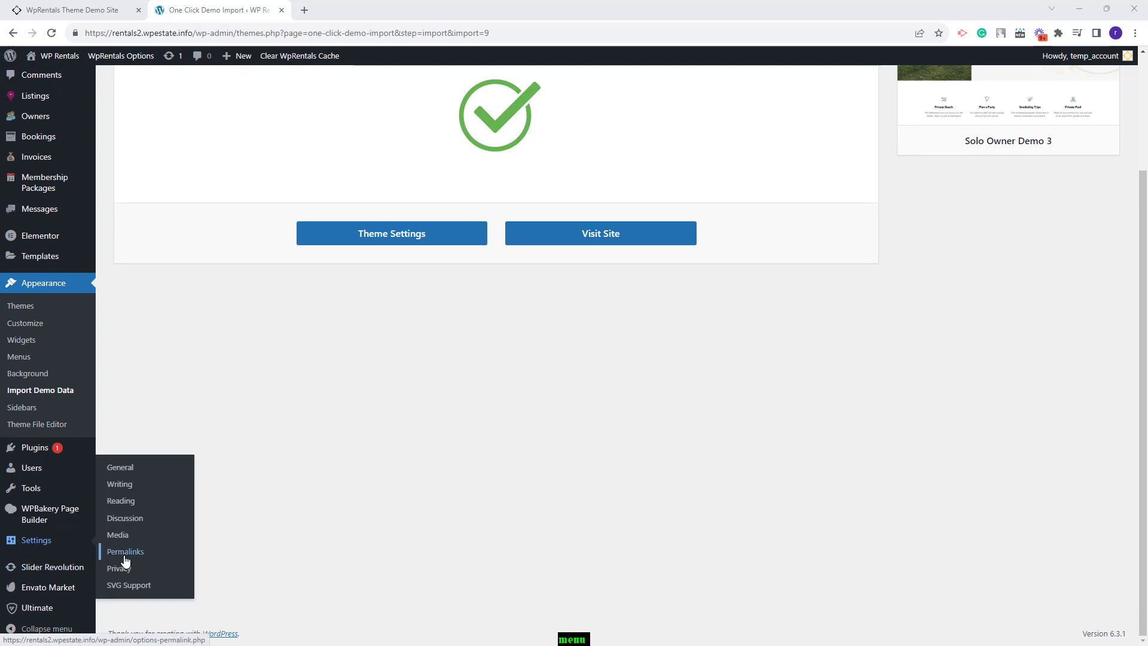
# - Set the permalink structure to Post name (/%postname%/) and save the change
pyautogui.click(125, 551)
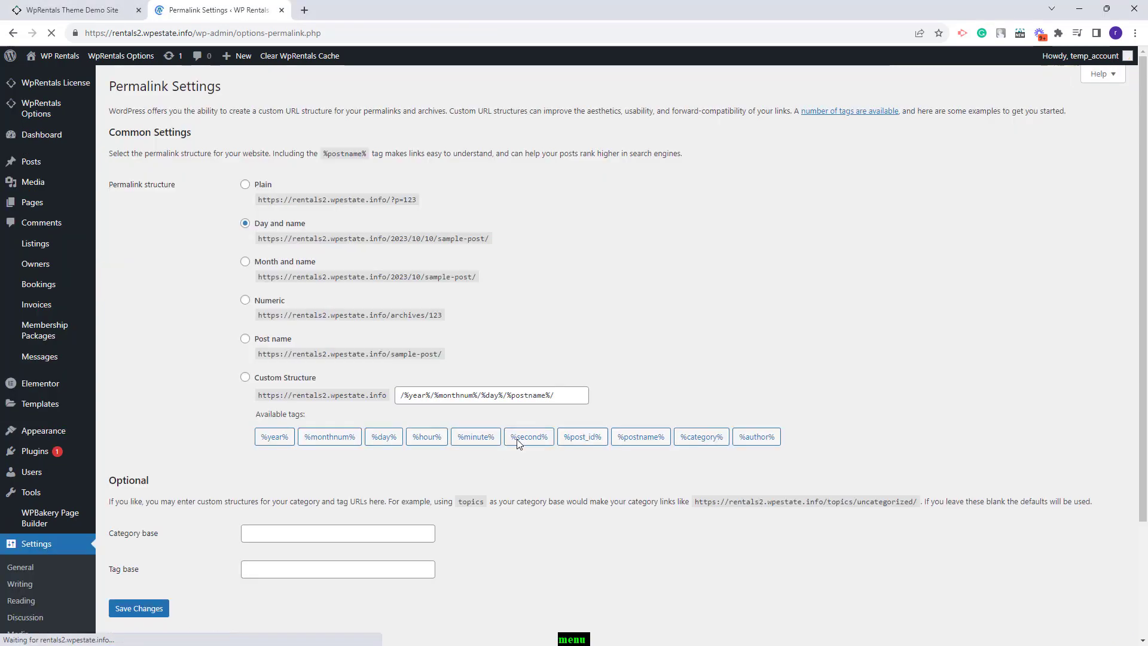
pyautogui.click(245, 339)
pyautogui.click(135, 609)
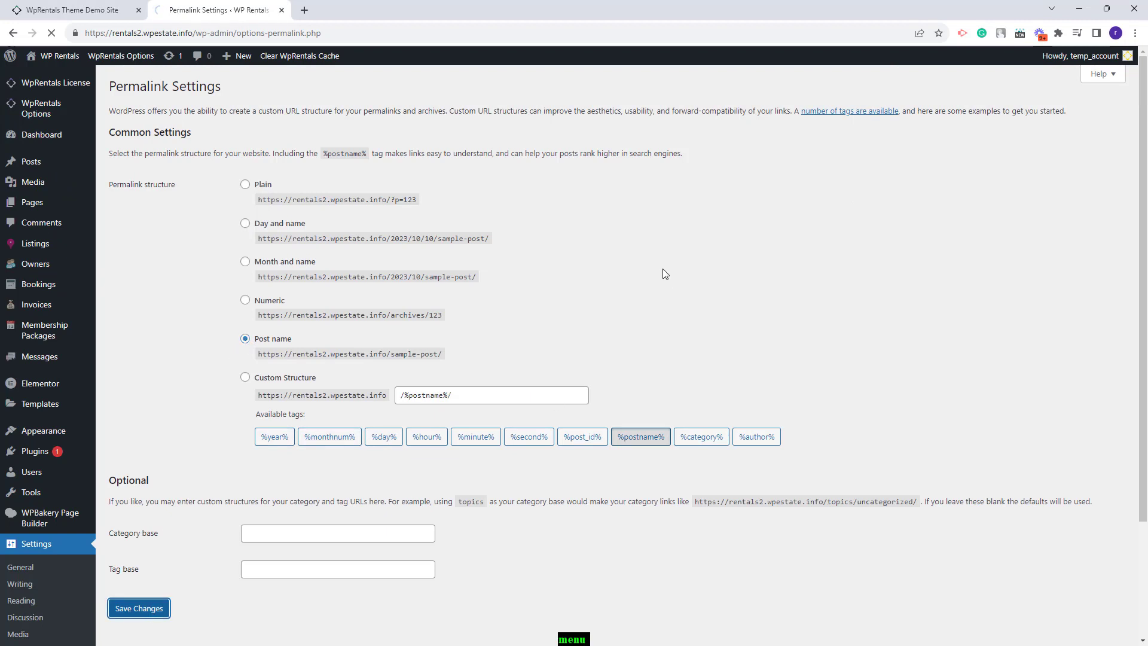
pyautogui.moveTo(47, 116)
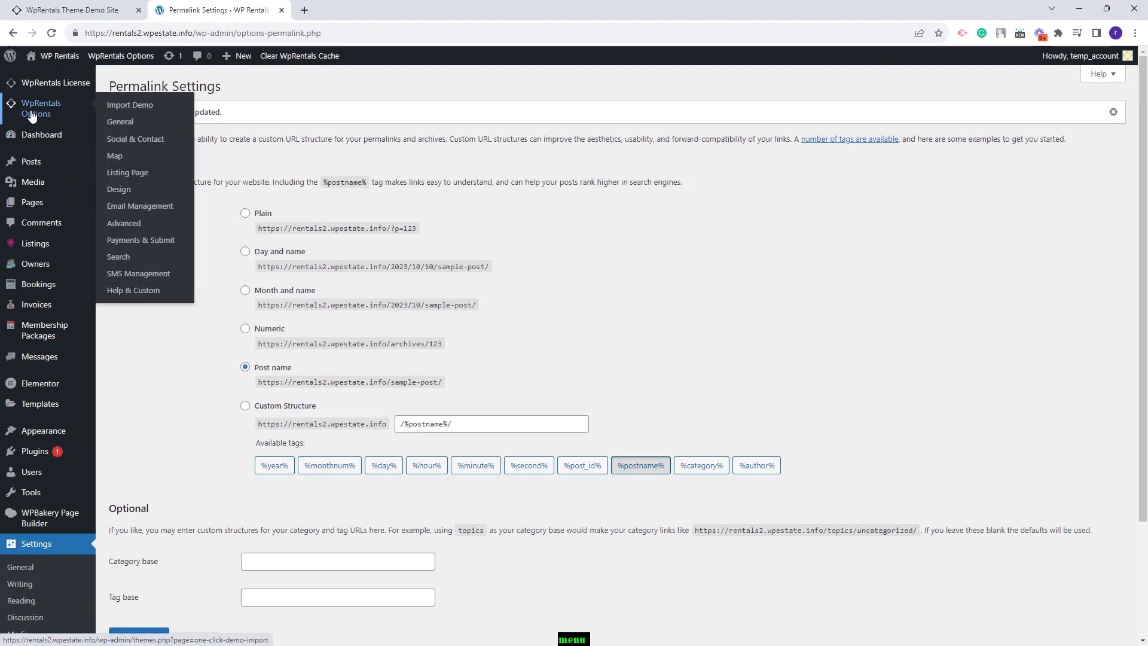
# - Review the theme's general options and the Logos & Favicon settings
pyautogui.click(124, 124)
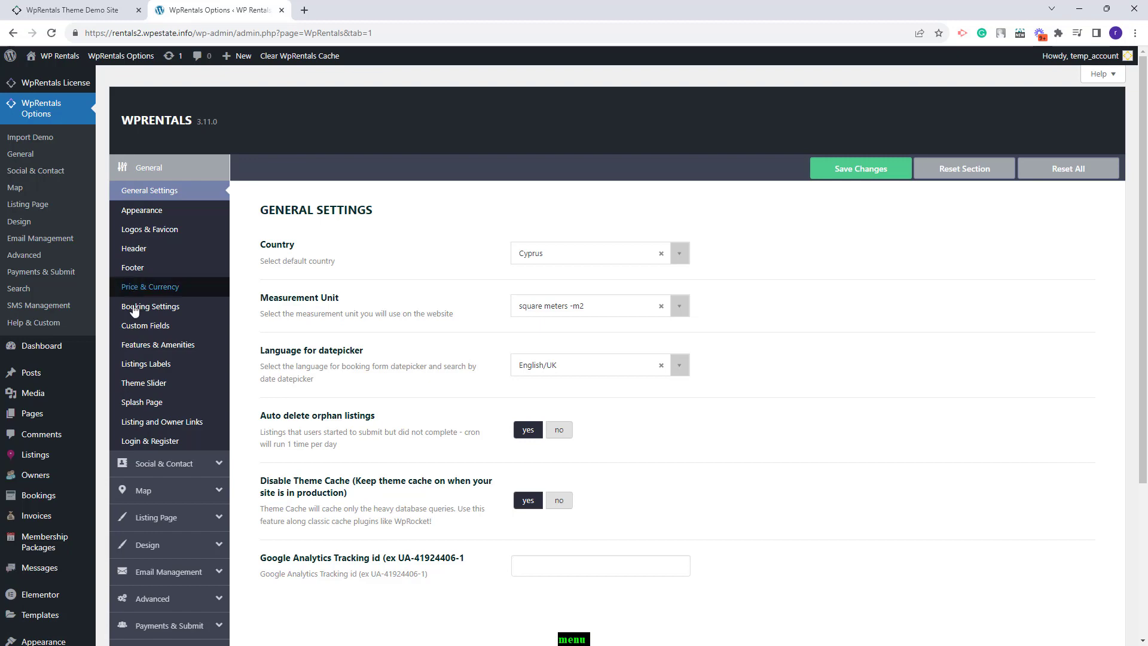
pyautogui.scroll(-3, 143, 497)
pyautogui.scroll(2, 167, 173)
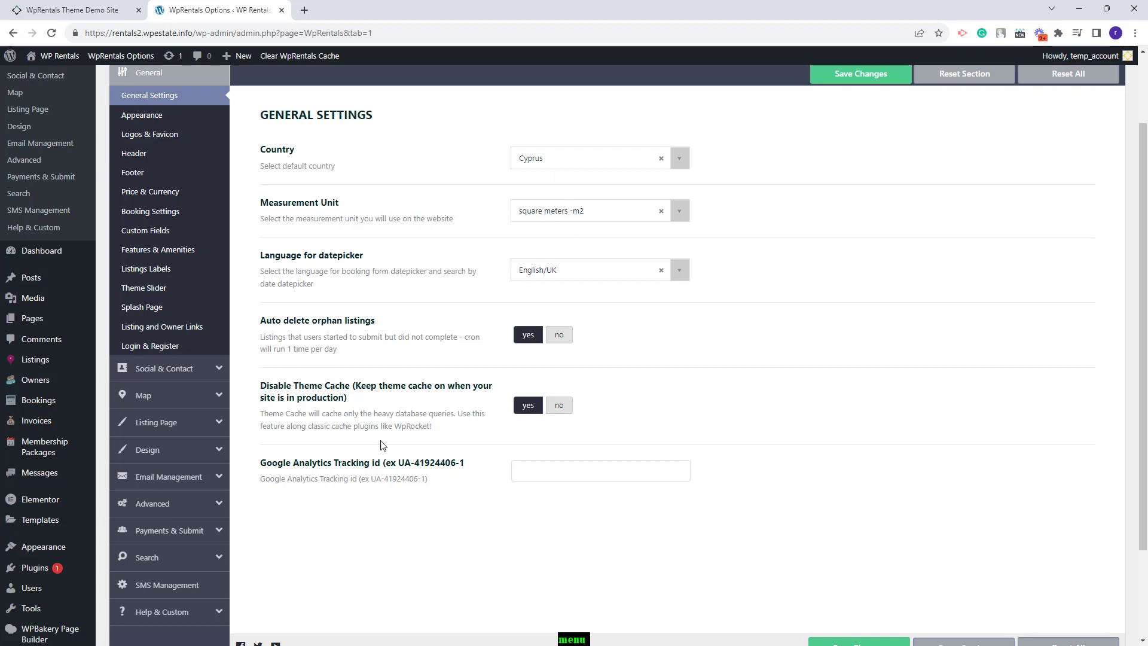
pyautogui.click(163, 133)
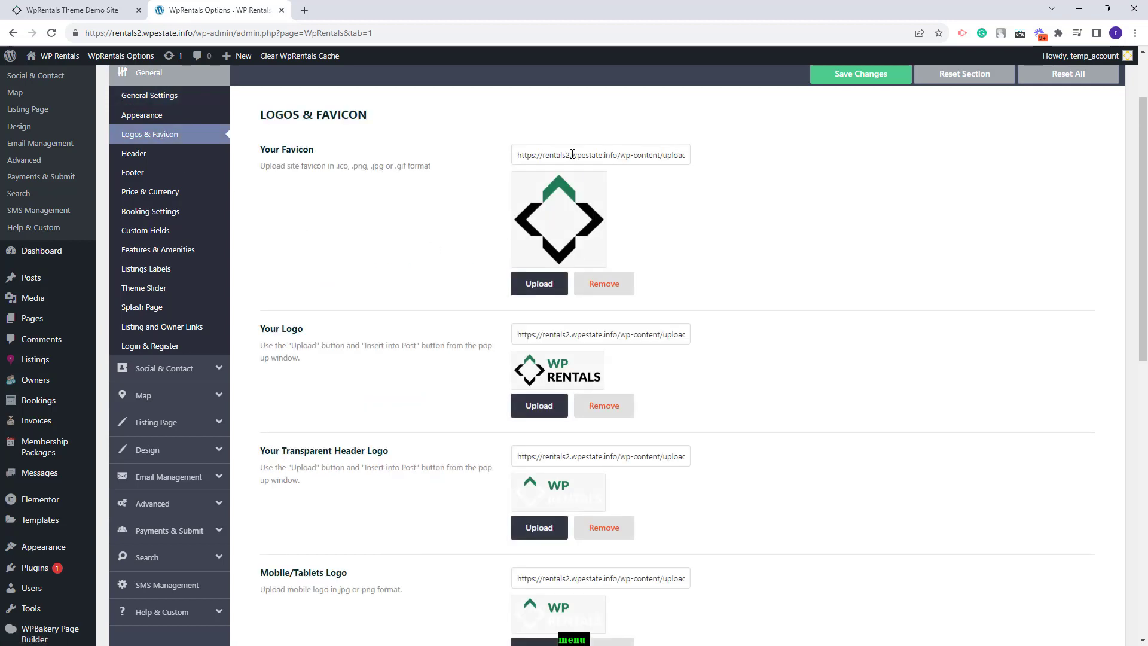
pyautogui.scroll(-8, 637, 260)
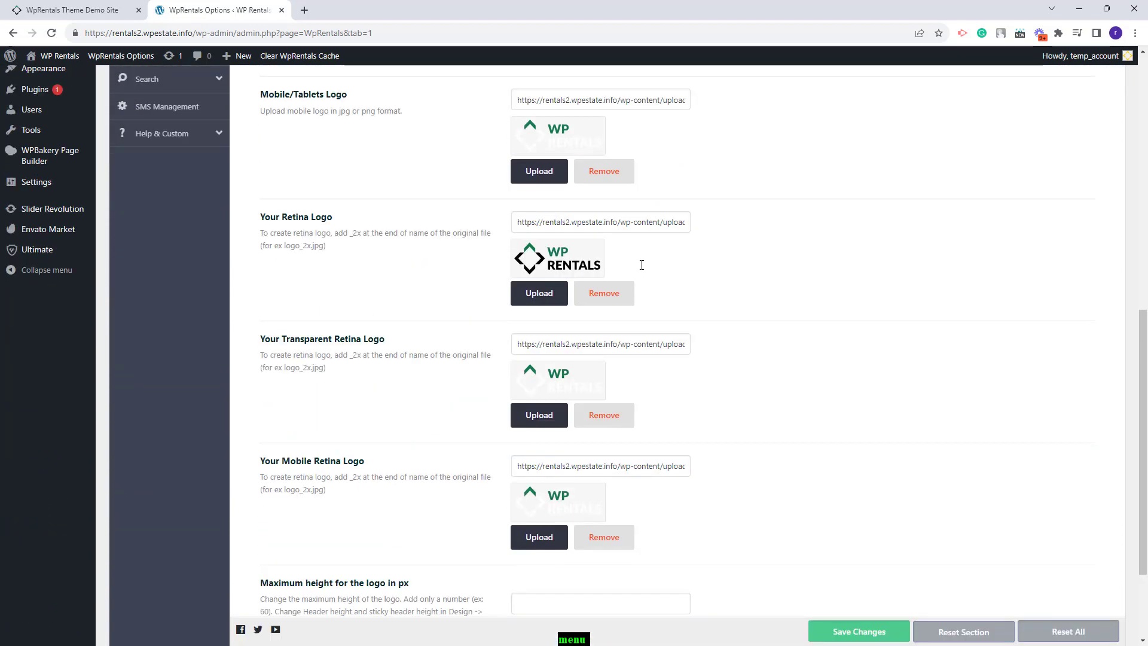
# - Review Booking Settings, then view Contact Page Details with company name, address, email and phone
pyautogui.click(143, 247)
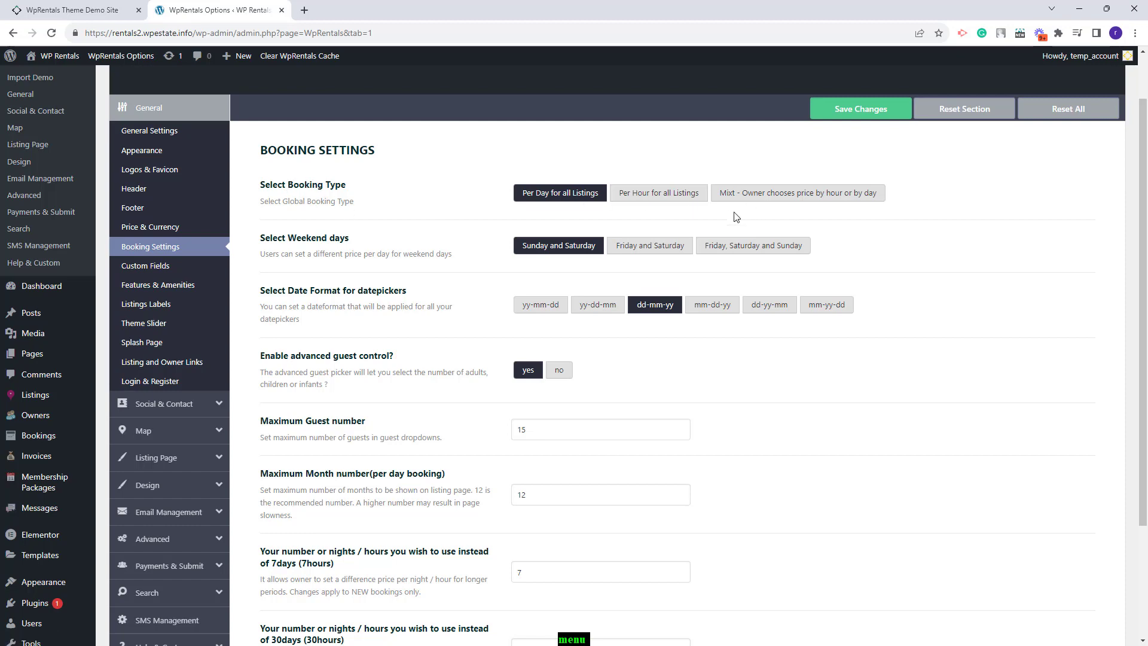
pyautogui.scroll(-3, 443, 398)
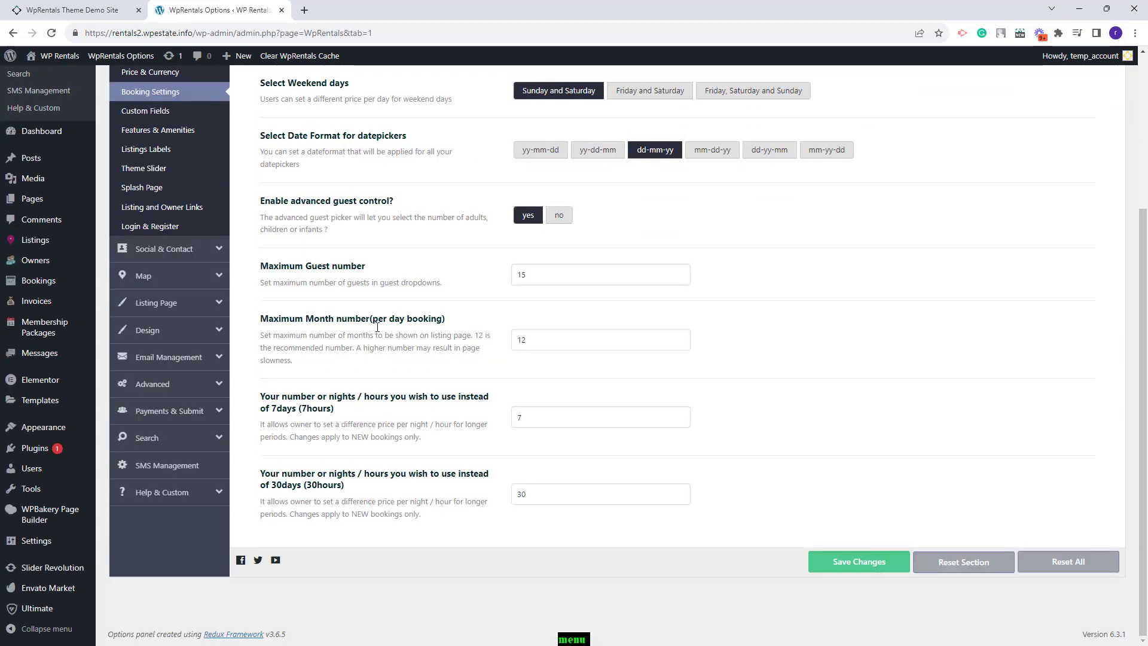
pyautogui.scroll(3, 371, 425)
pyautogui.click(187, 366)
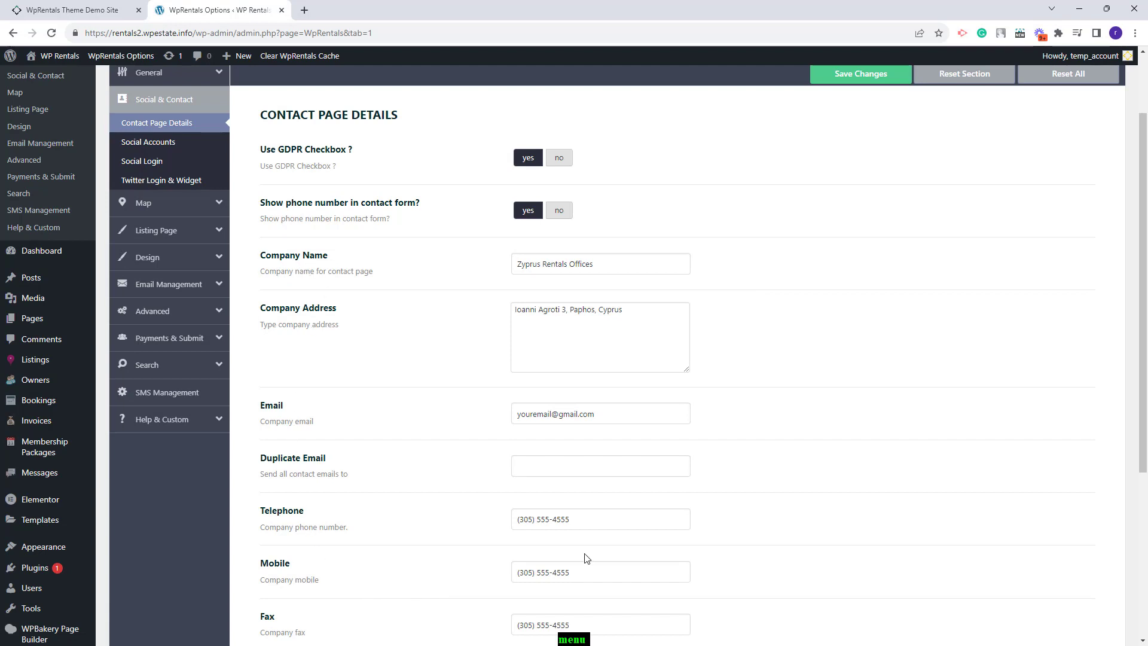
# - Browse Social Accounts and Social Login, then set the map system to google maps
pyautogui.click(171, 147)
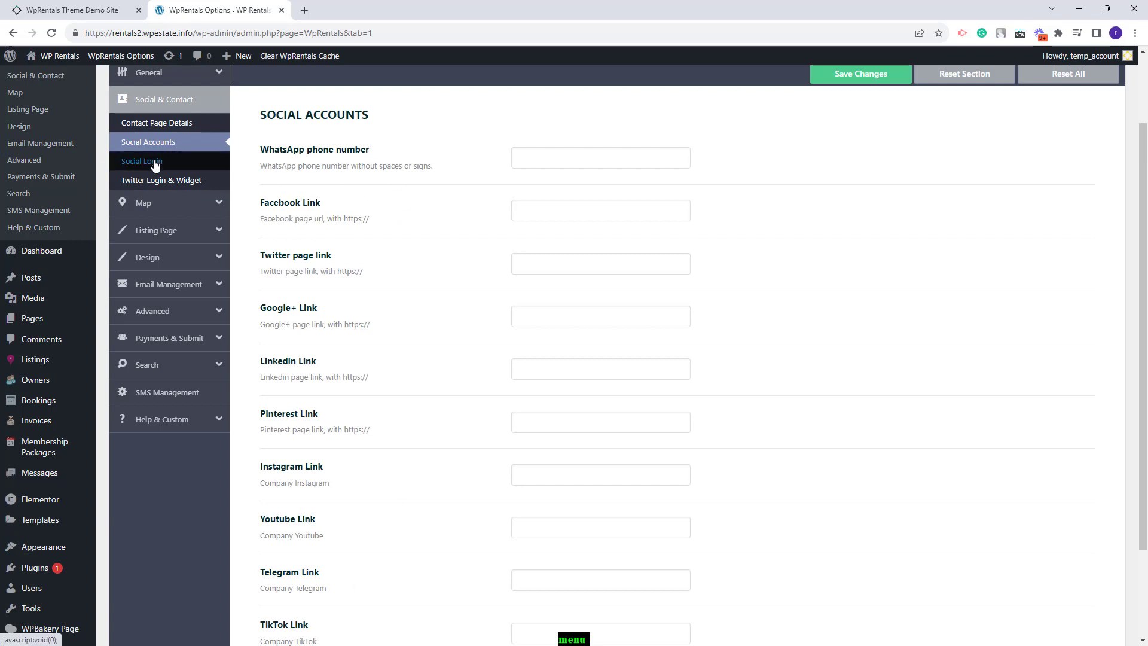
pyautogui.click(155, 166)
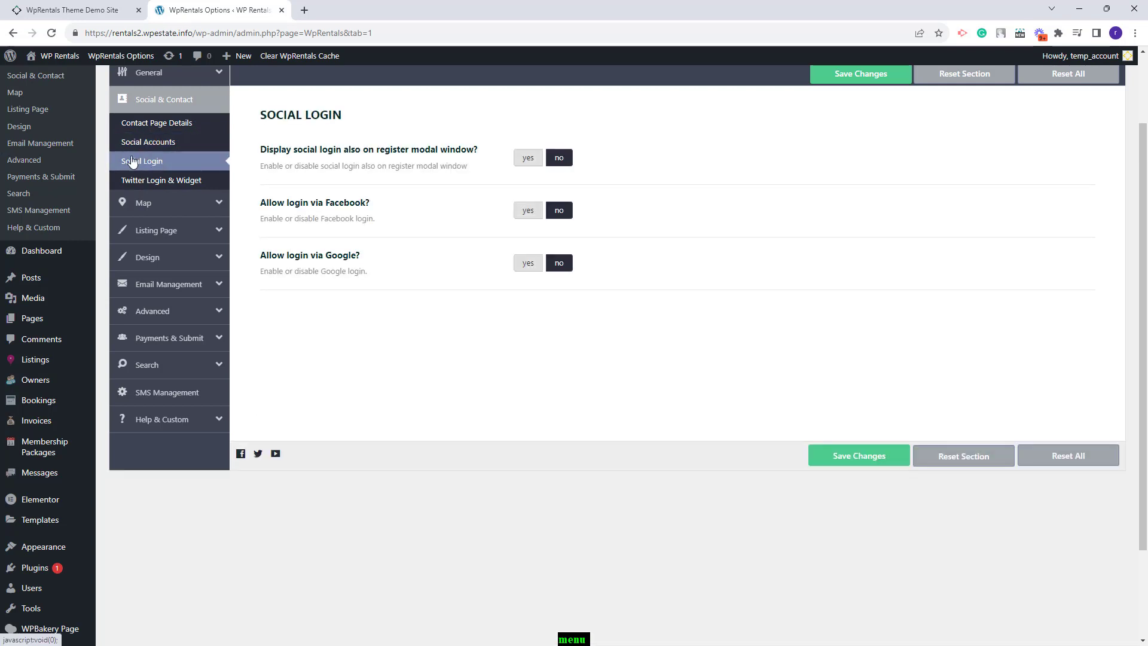
pyautogui.click(144, 203)
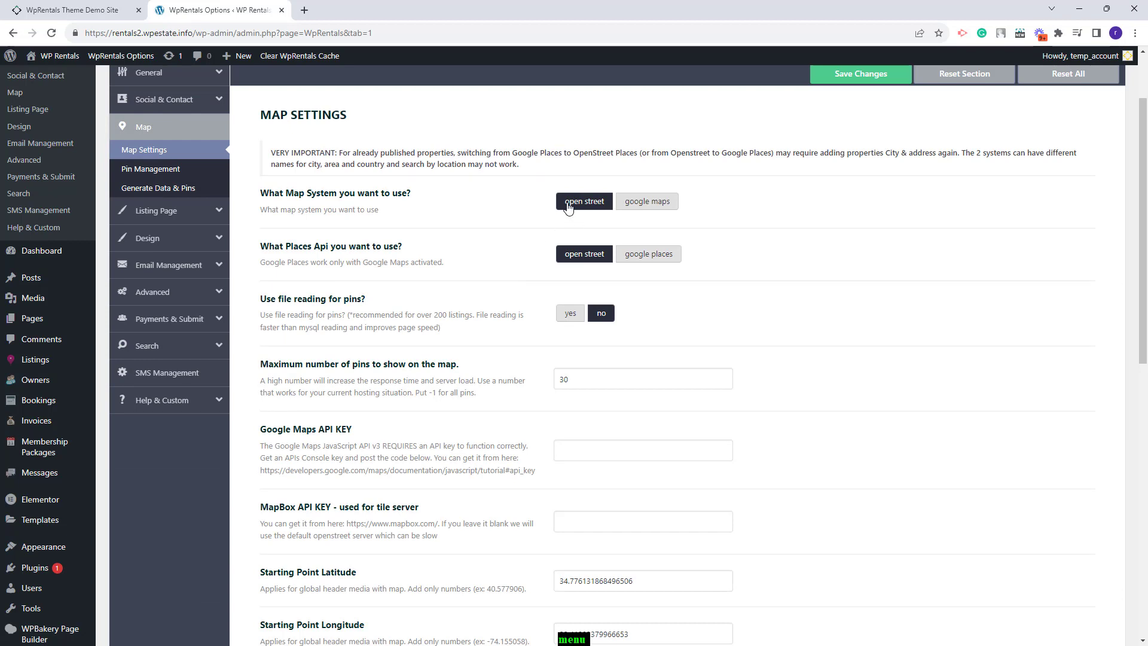
pyautogui.click(655, 206)
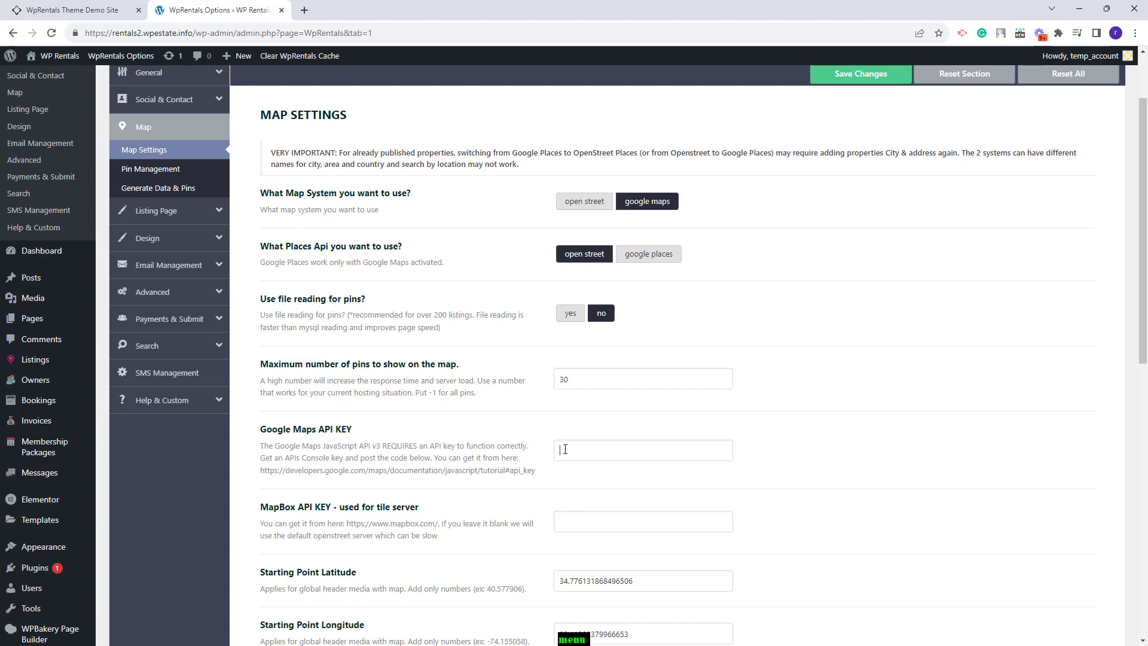
pyautogui.click(156, 211)
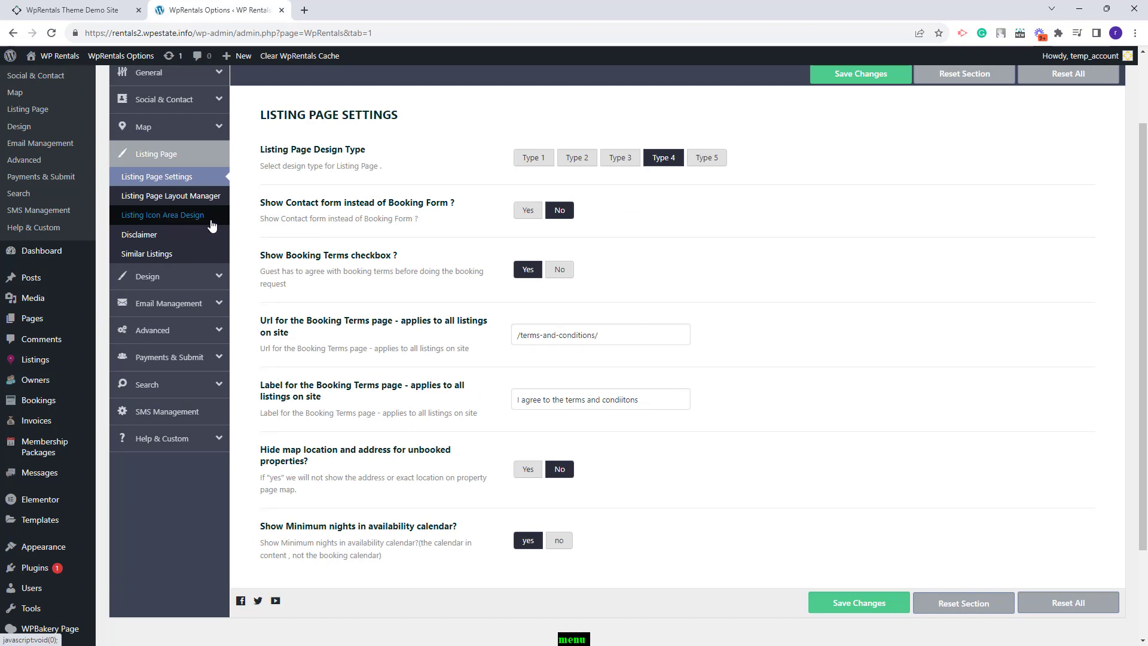
# - Review the Listing Page Layout Manager and the general, card, infobox and custom colors design pages
pyautogui.click(182, 197)
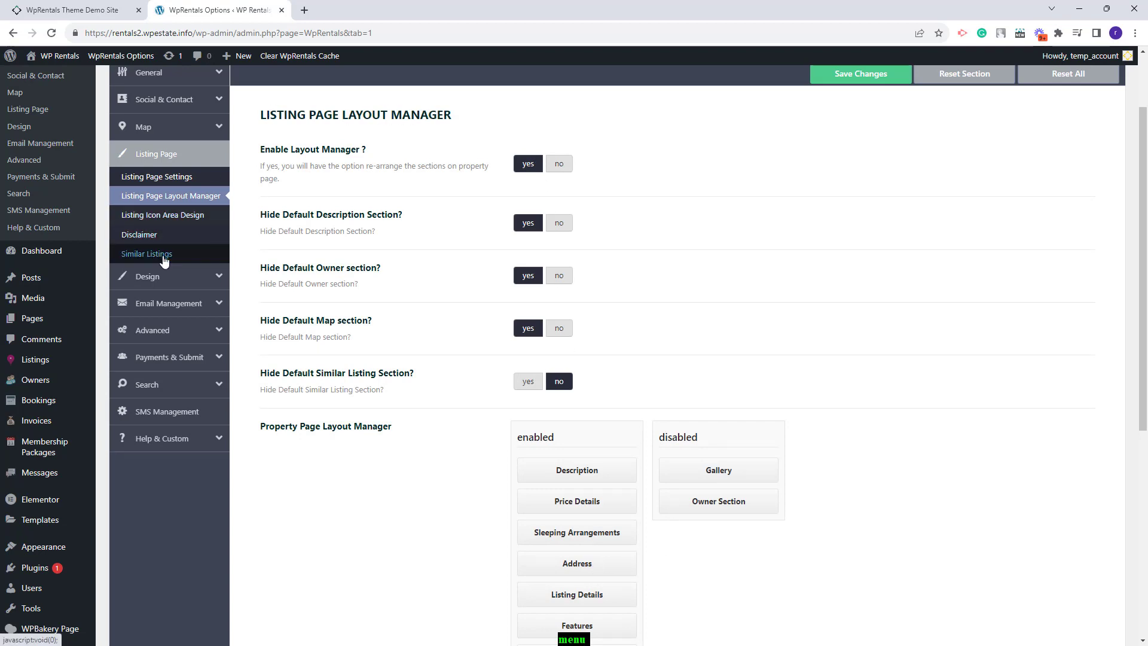
pyautogui.click(157, 278)
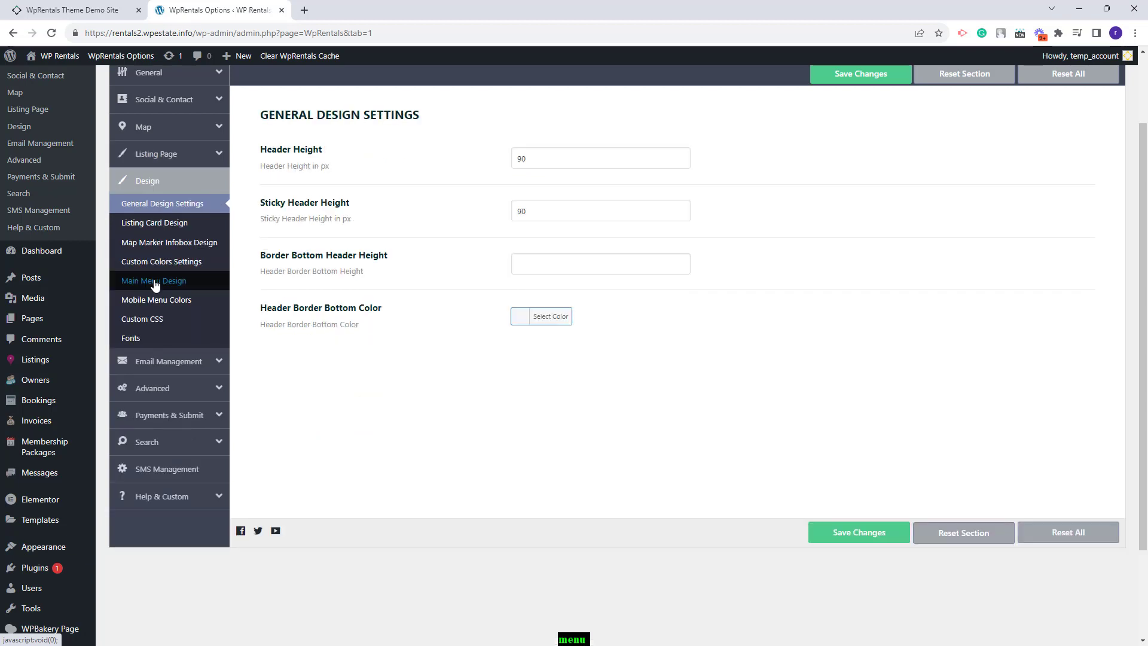
pyautogui.click(154, 225)
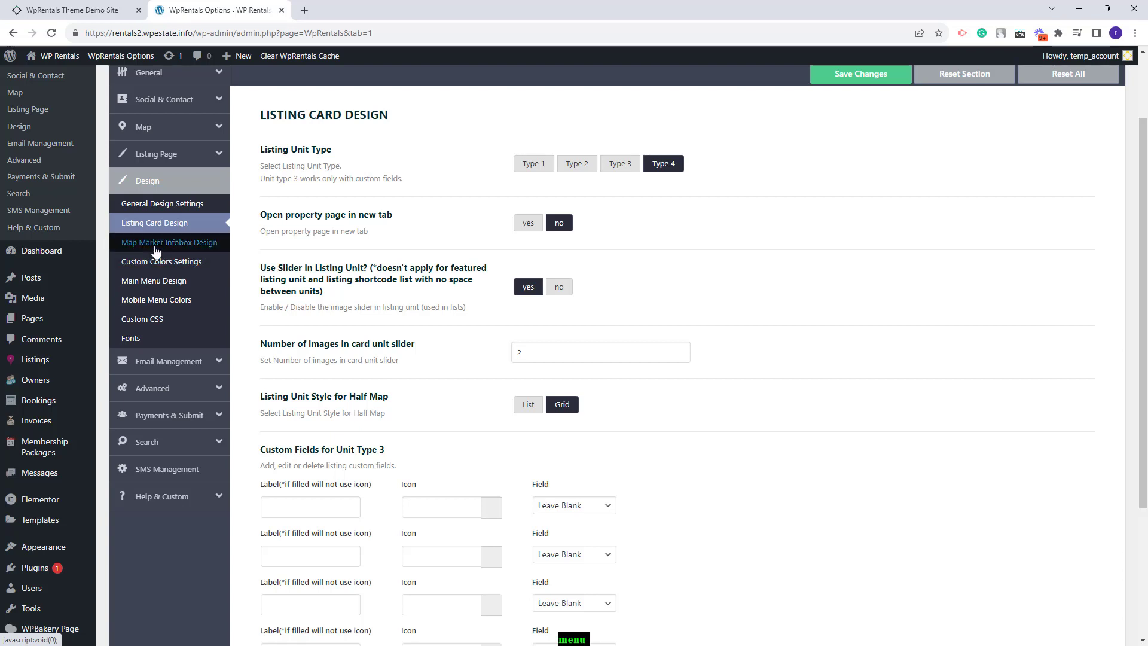
pyautogui.click(157, 245)
pyautogui.click(159, 261)
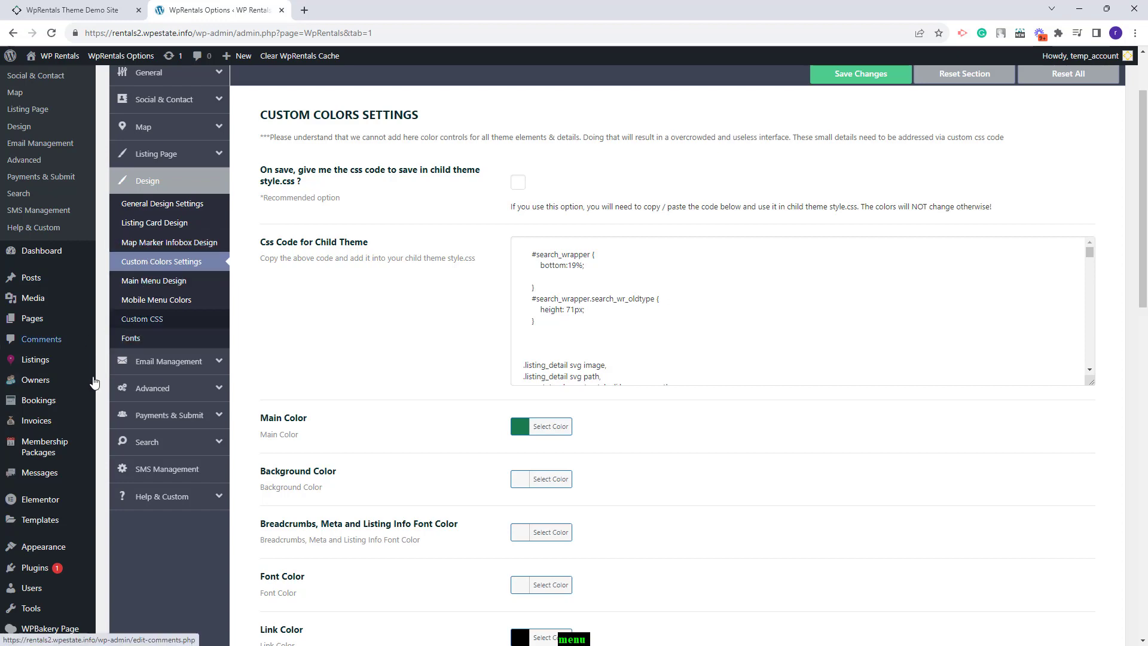
# - Look through the Email Content templates under Email Management
pyautogui.click(168, 361)
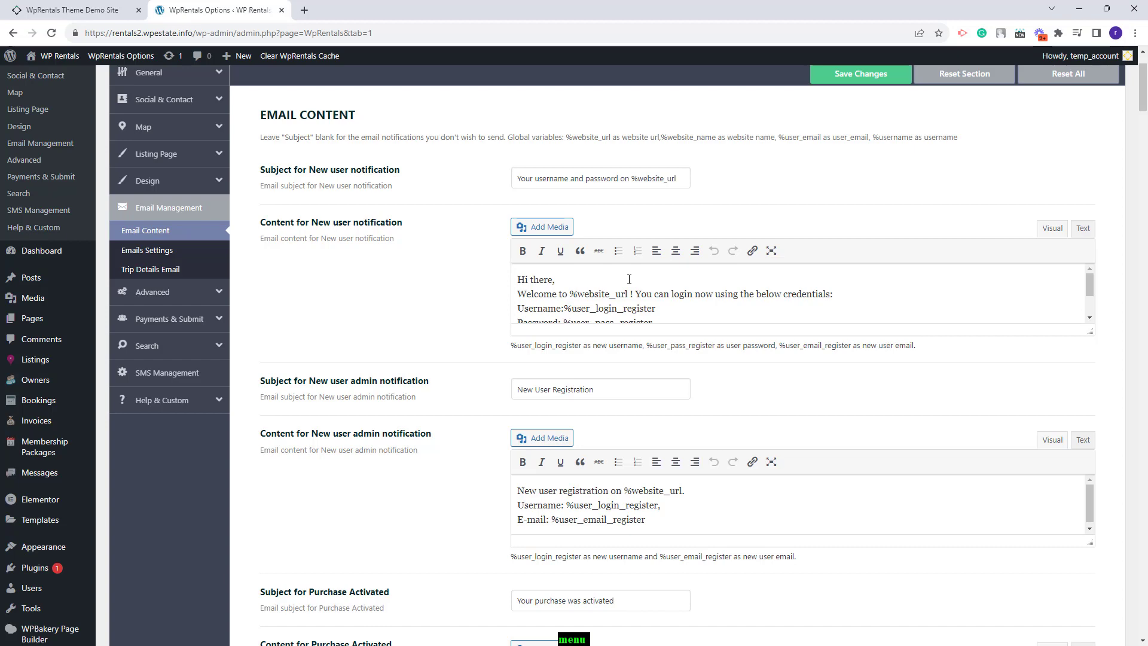
pyautogui.scroll(-9, 421, 284)
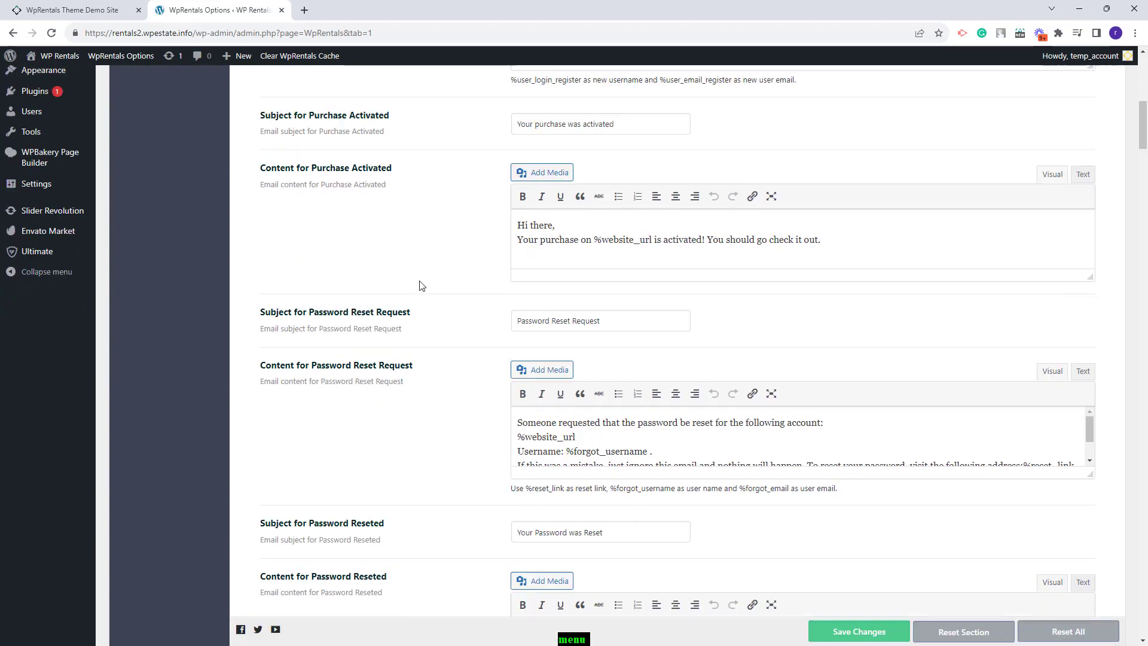
pyautogui.scroll(-5, 421, 284)
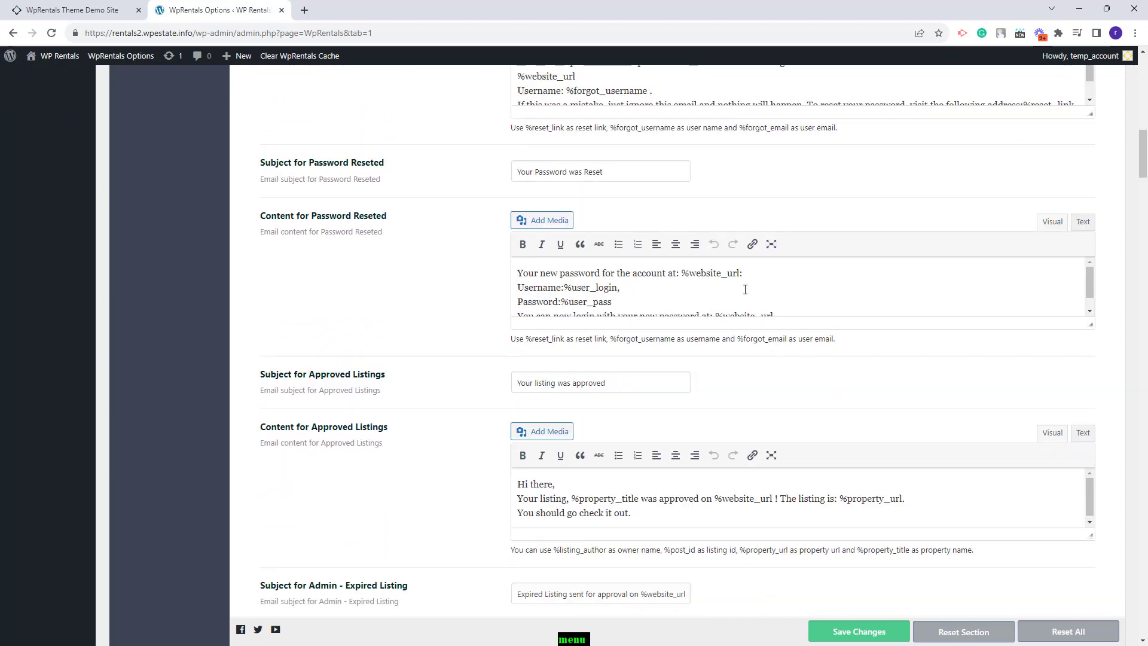
pyautogui.scroll(14, 357, 317)
# - Review the Listing Submit Page settings under Payments & Submit
pyautogui.click(173, 260)
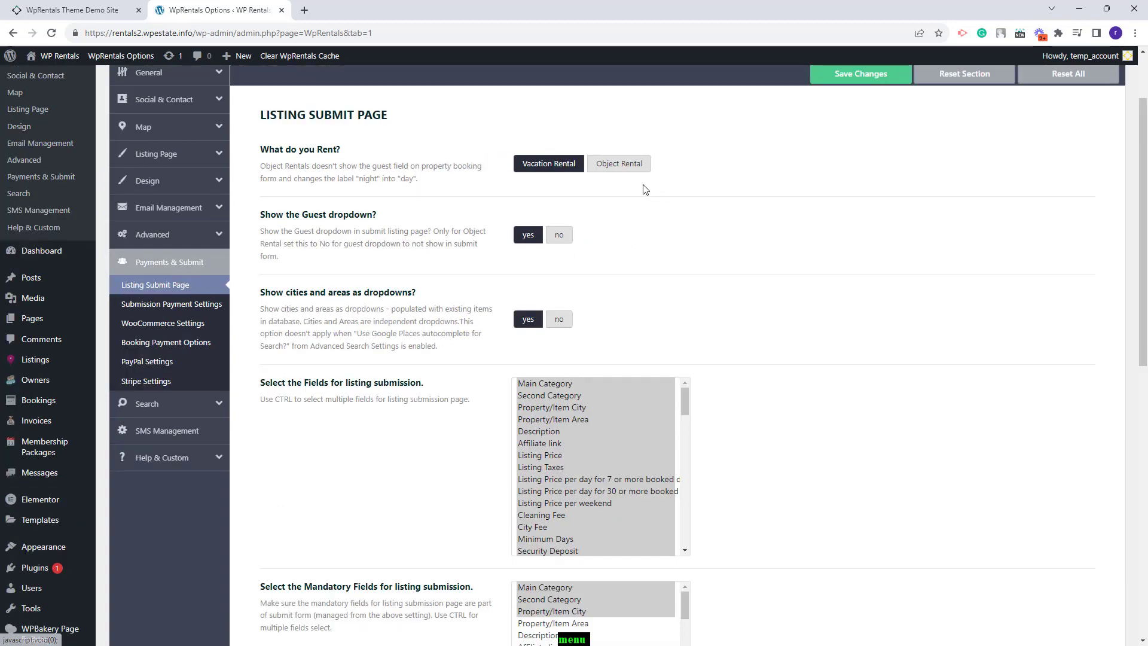
pyautogui.scroll(-1, 634, 286)
pyautogui.scroll(-1, 634, 287)
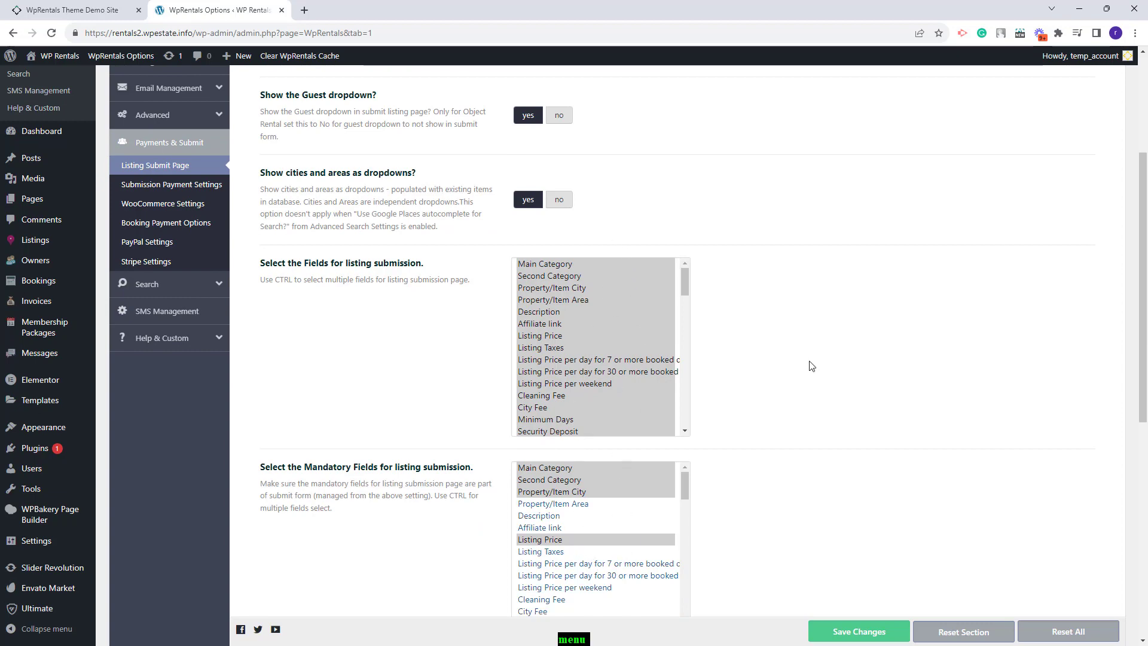
pyautogui.scroll(1, 315, 384)
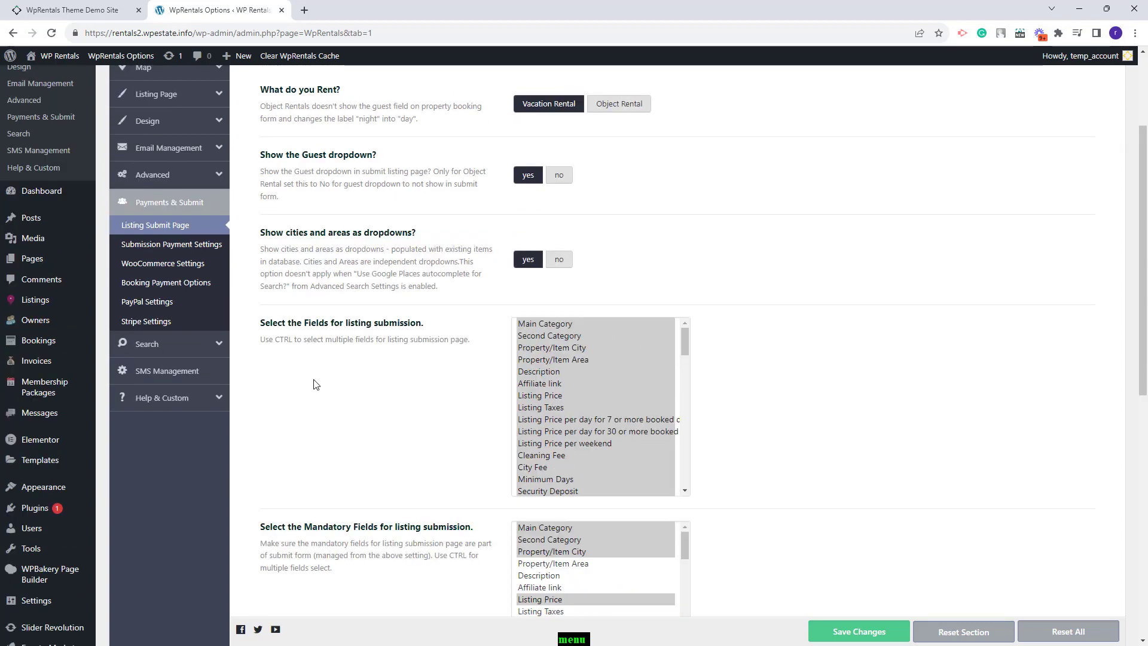
# - Review Booking Payment Options, PayPal, Stripe and WooCommerce settings, then view Advanced Search Settings
pyautogui.click(192, 288)
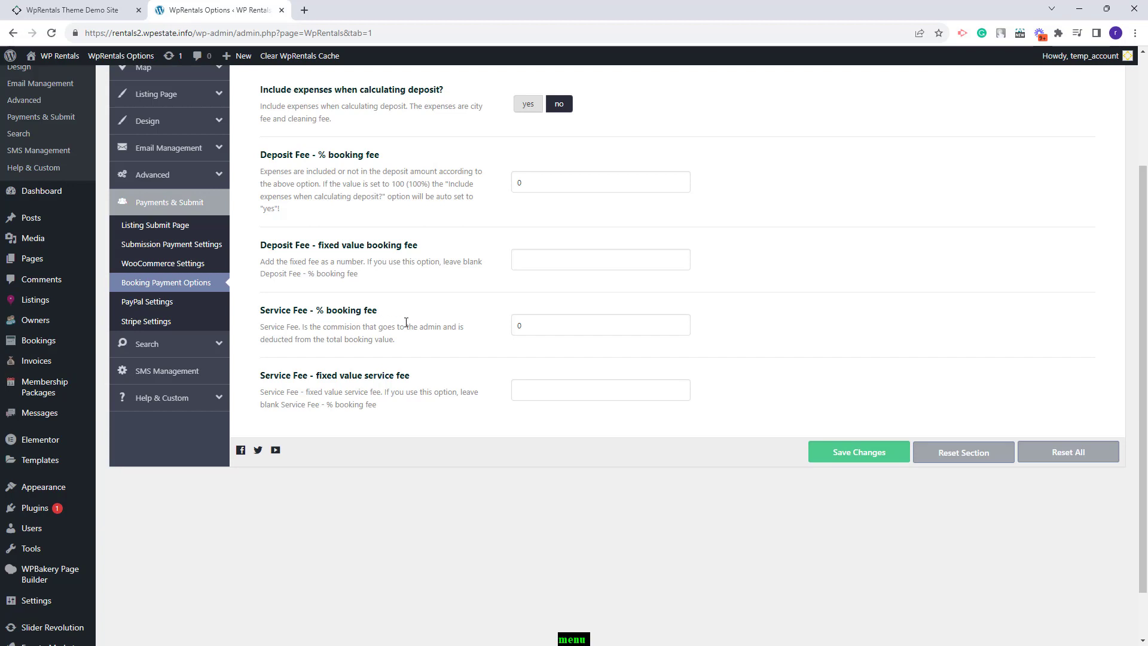
pyautogui.click(178, 302)
pyautogui.click(127, 322)
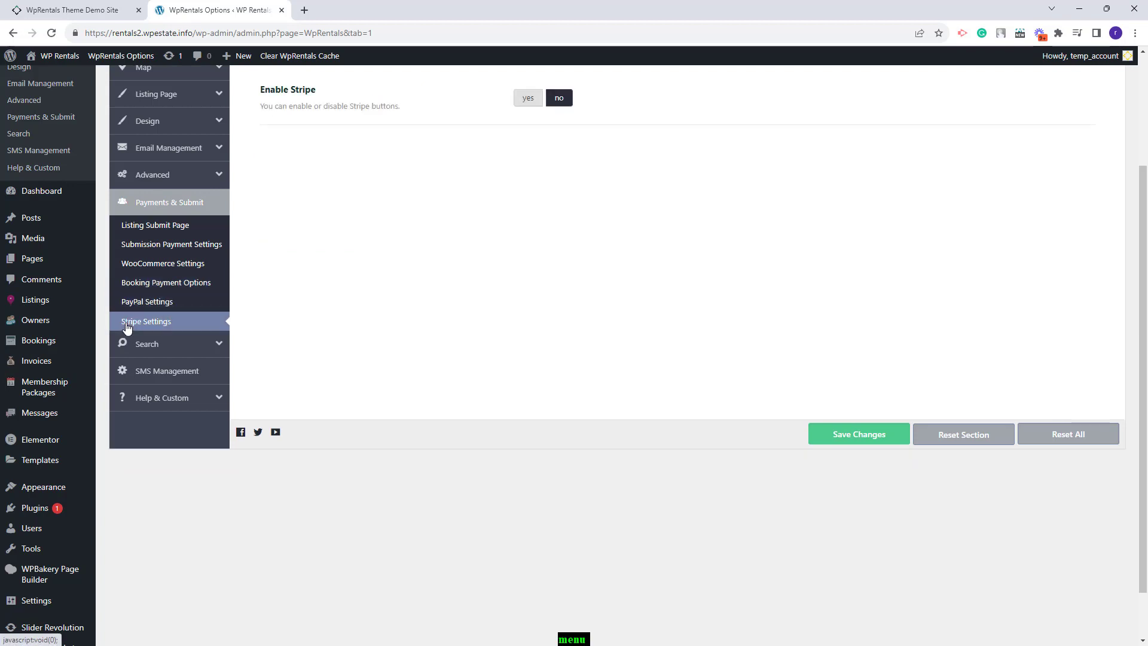
pyautogui.click(154, 267)
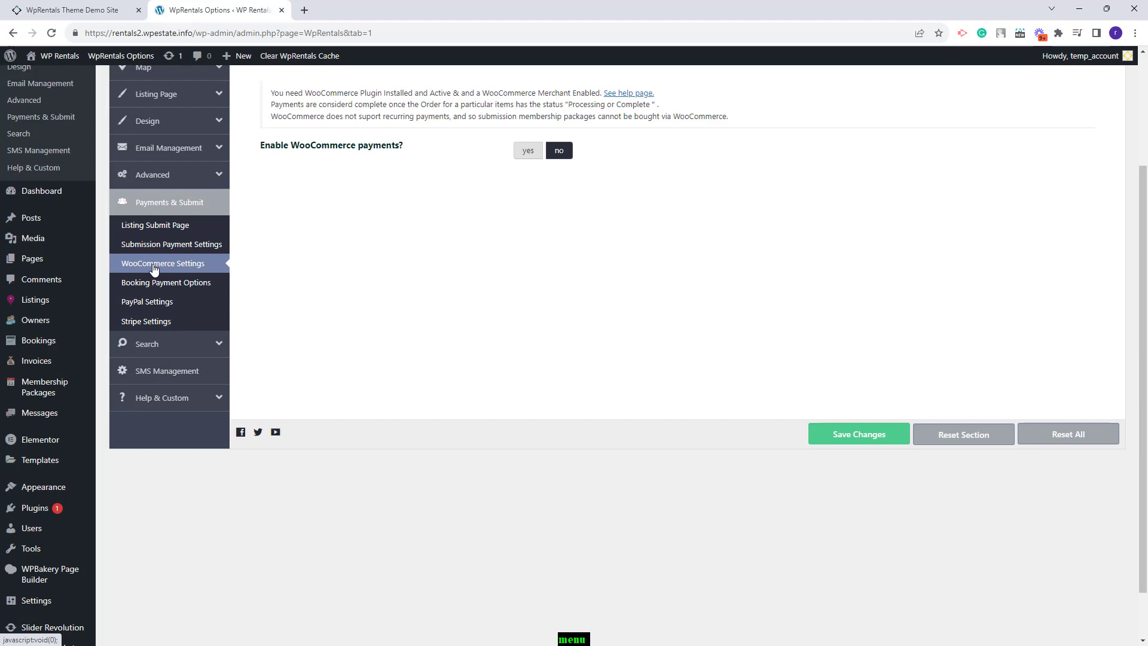
pyautogui.click(163, 344)
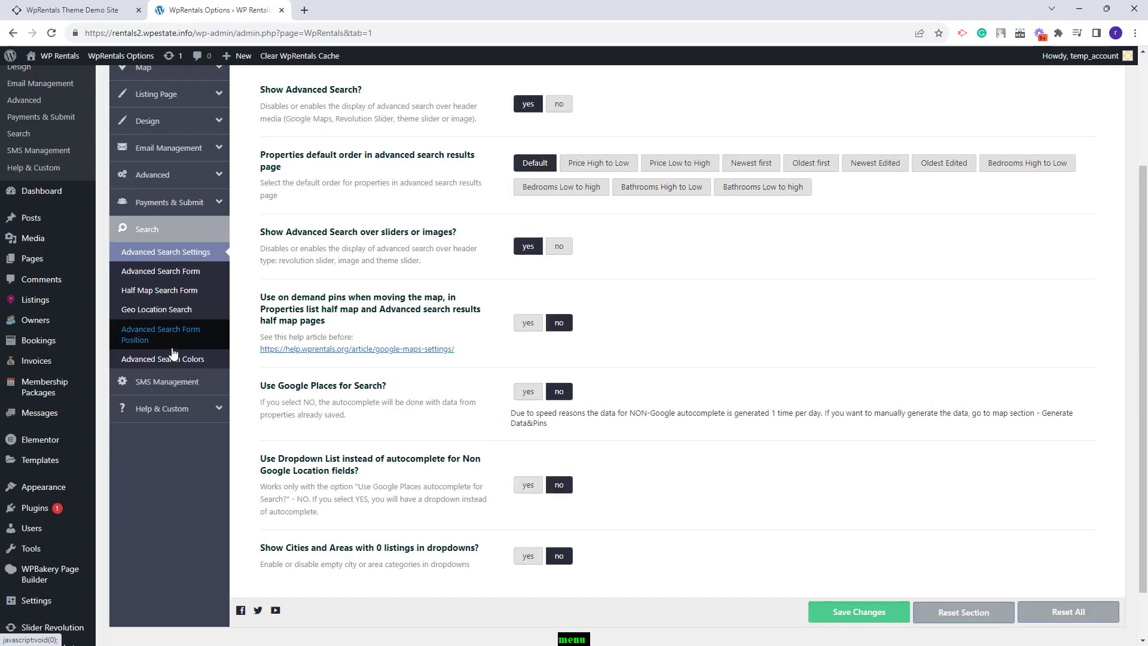
# - Look through the Advanced Search Form options under Search in WpRentals Options
pyautogui.scroll(3, 424, 352)
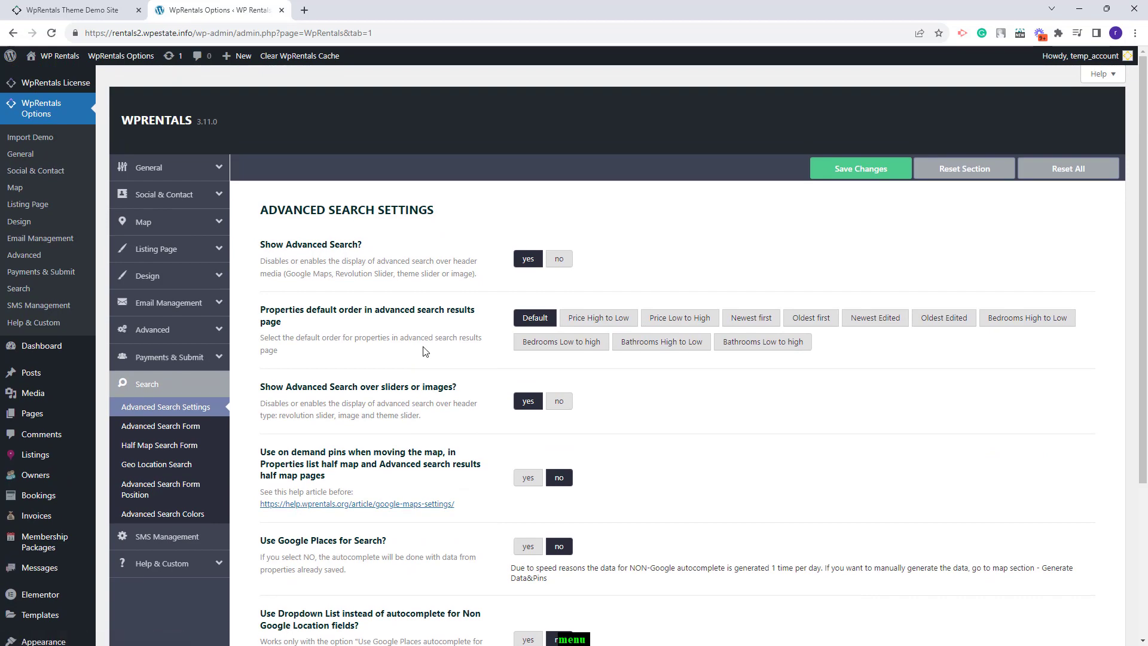
pyautogui.click(170, 425)
pyautogui.scroll(-3, 185, 269)
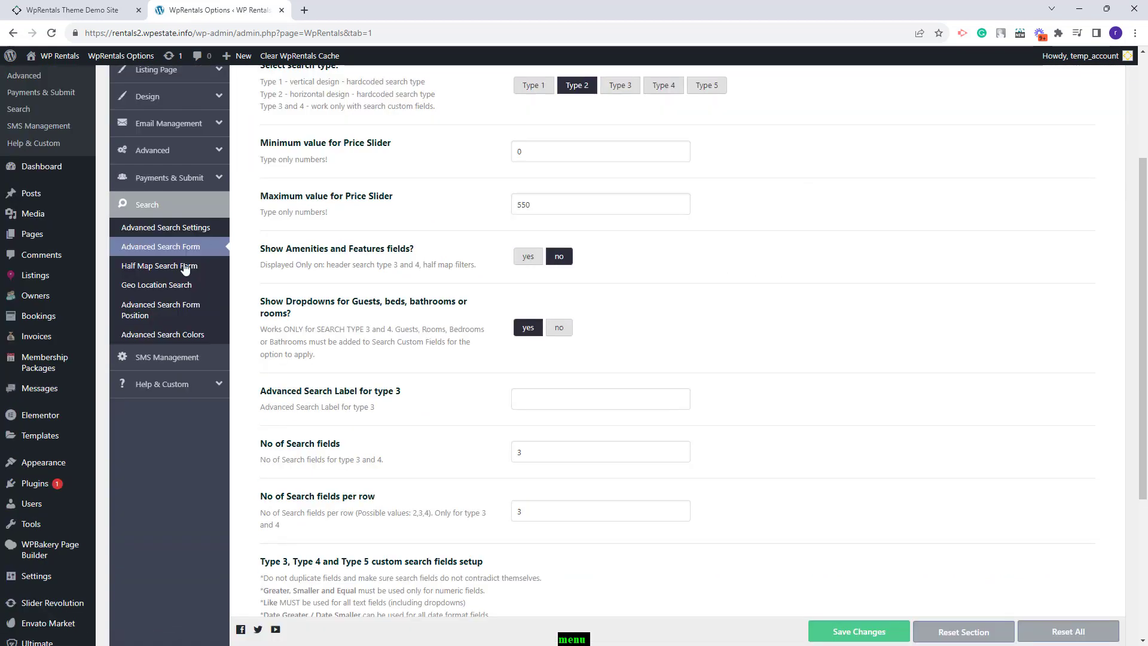
# - Bring up the SMS Management section, showing the Twilio SMS service set to no
pyautogui.click(144, 358)
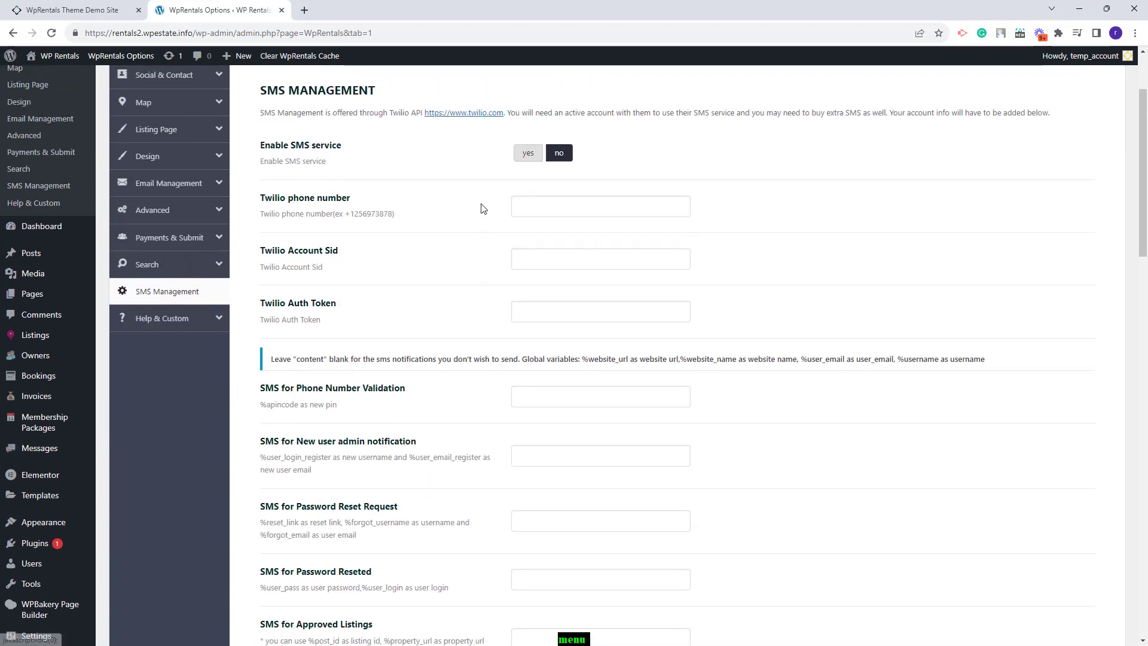
pyautogui.scroll(1, 488, 231)
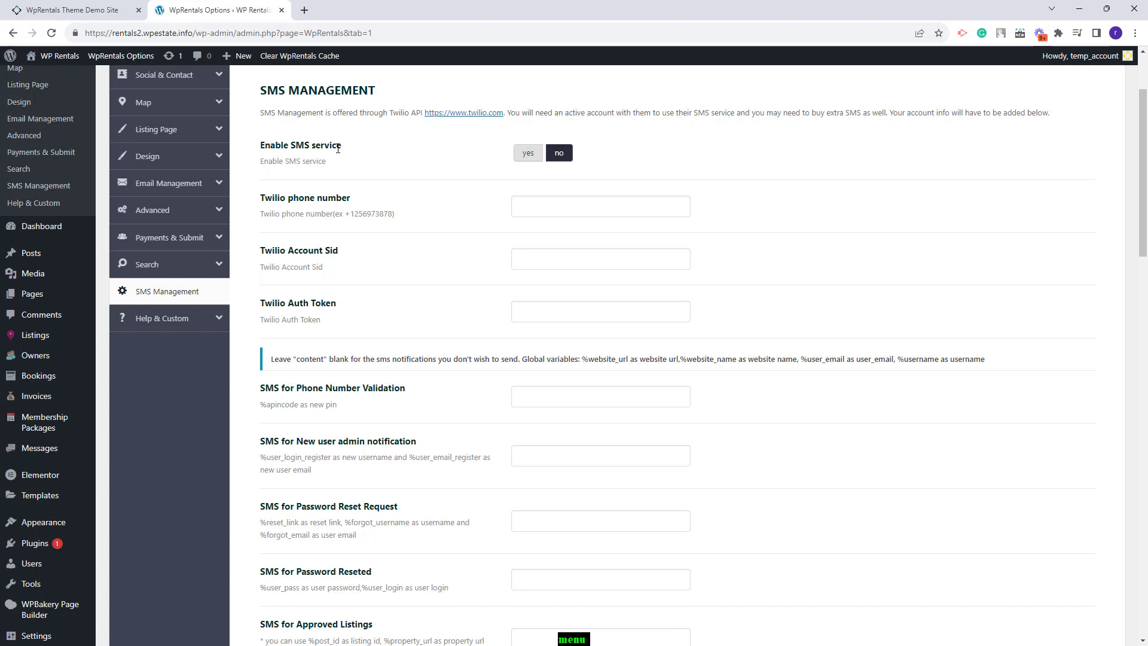
pyautogui.rightClick(48, 56)
# - Open the WP Rentals homepage in a new tab and scroll down to Villa Types to Rent
pyautogui.click(82, 74)
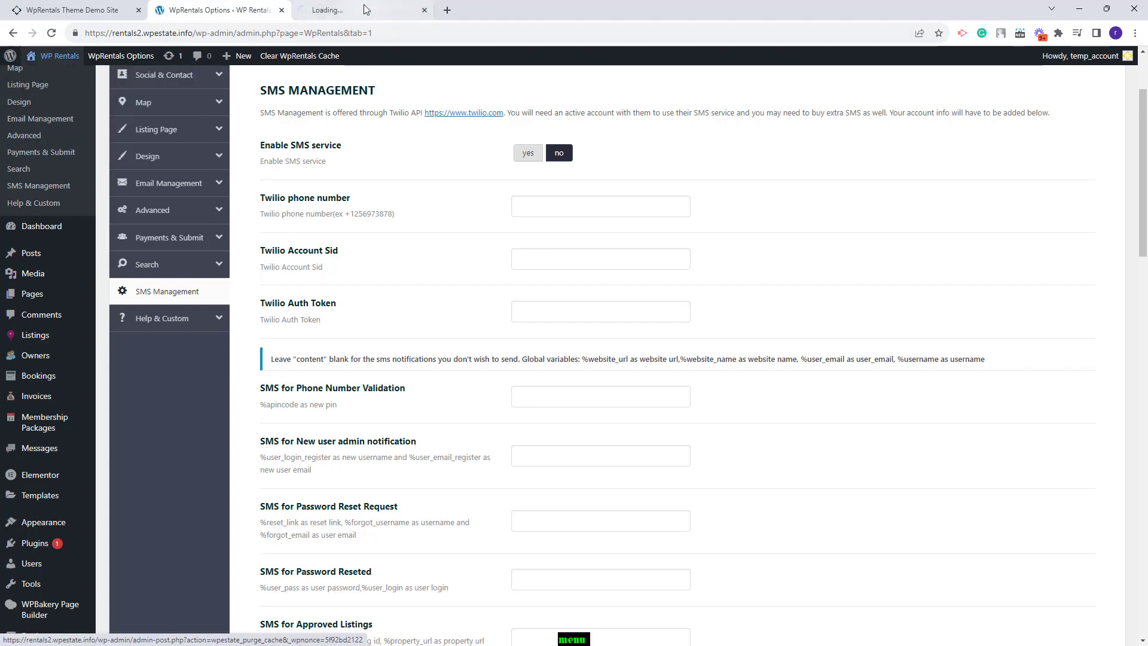
pyautogui.click(366, 9)
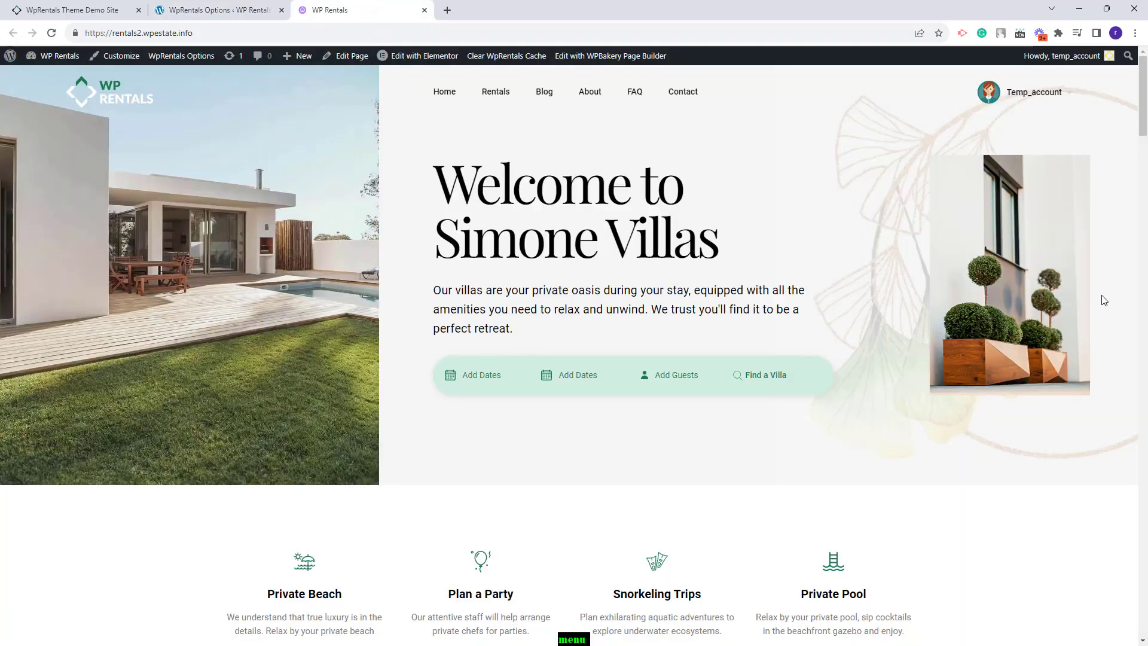
pyautogui.scroll(-15, 1105, 301)
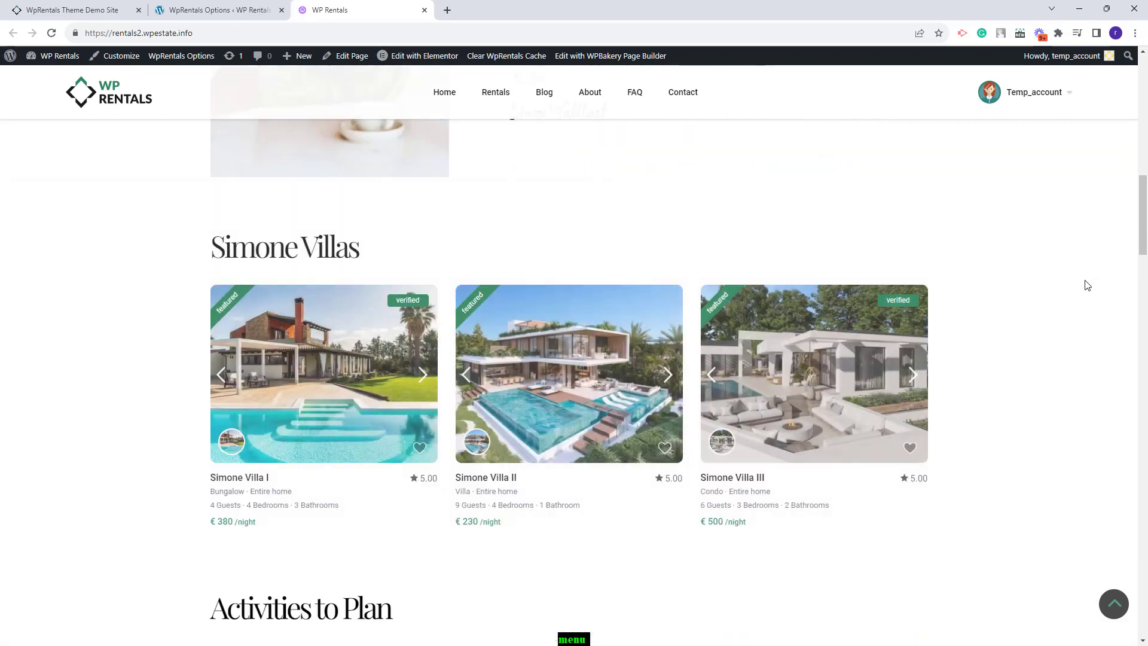
pyautogui.scroll(-12, 1088, 285)
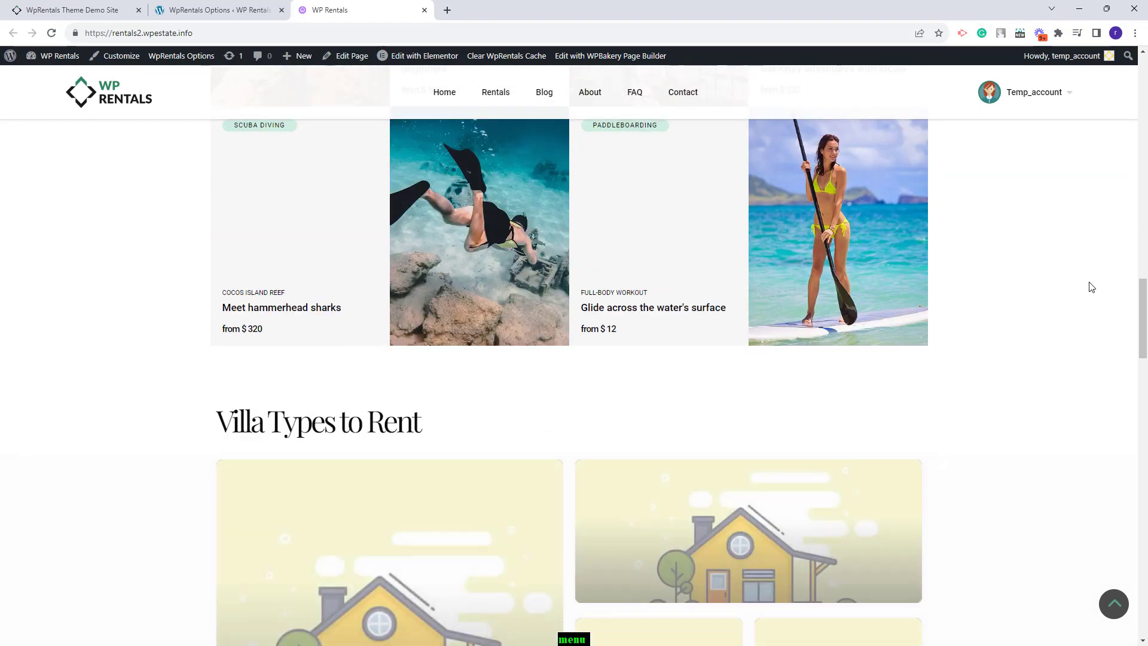
pyautogui.scroll(-15, 1092, 287)
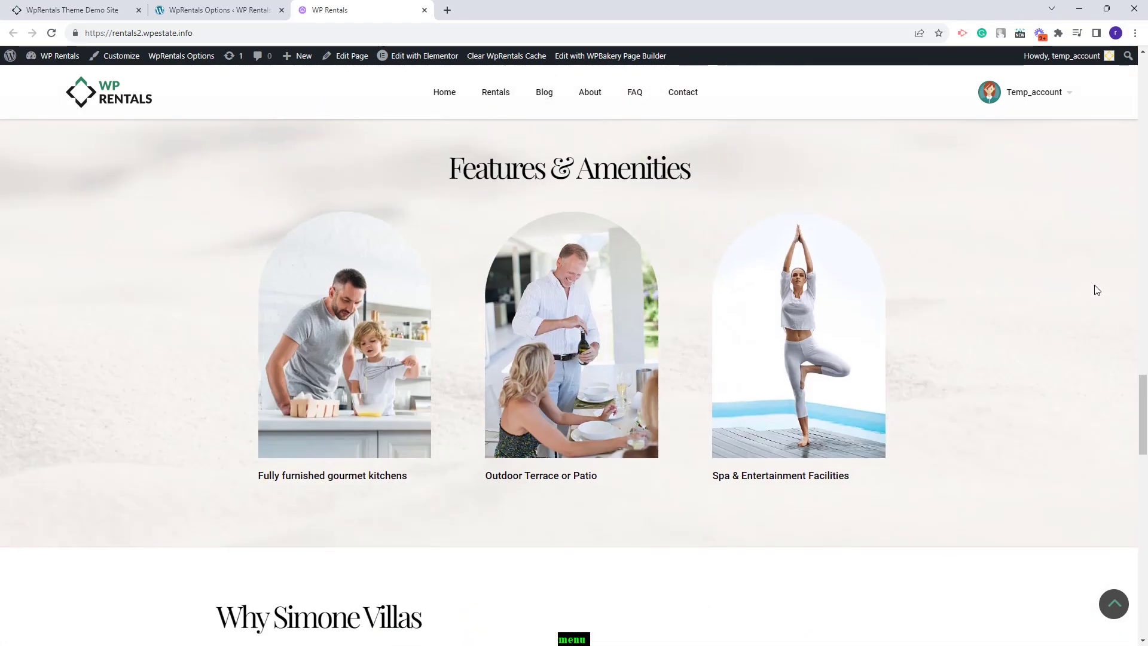
pyautogui.scroll(-15, 1097, 290)
pyautogui.scroll(5, 1095, 291)
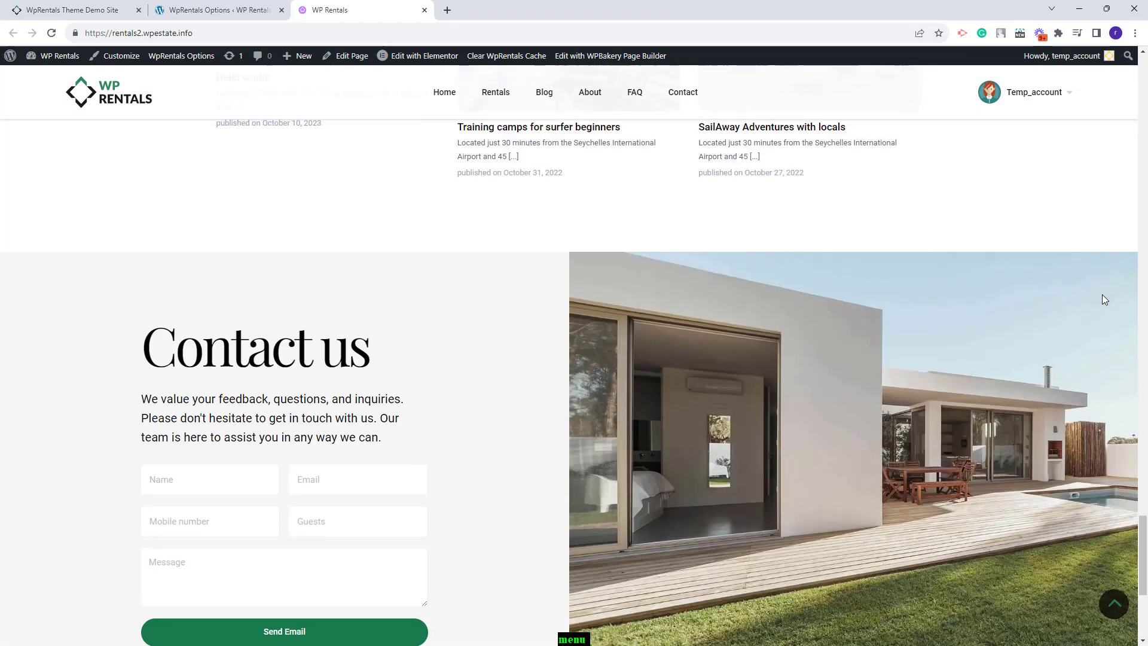
pyautogui.scroll(15, 1103, 295)
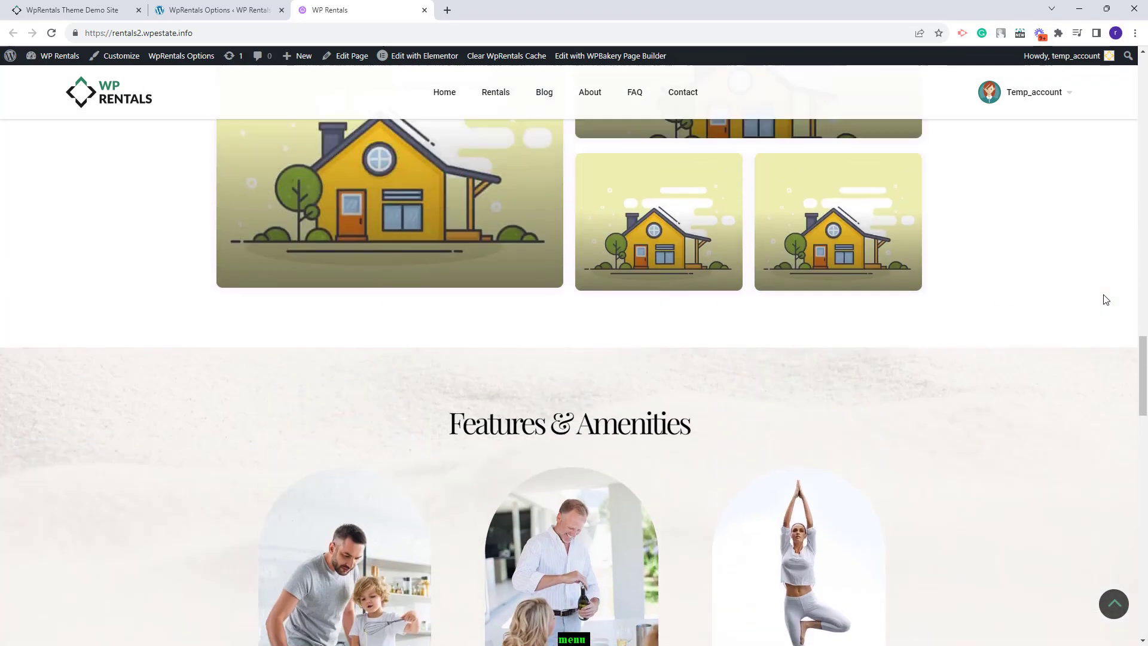
pyautogui.scroll(4, 1106, 300)
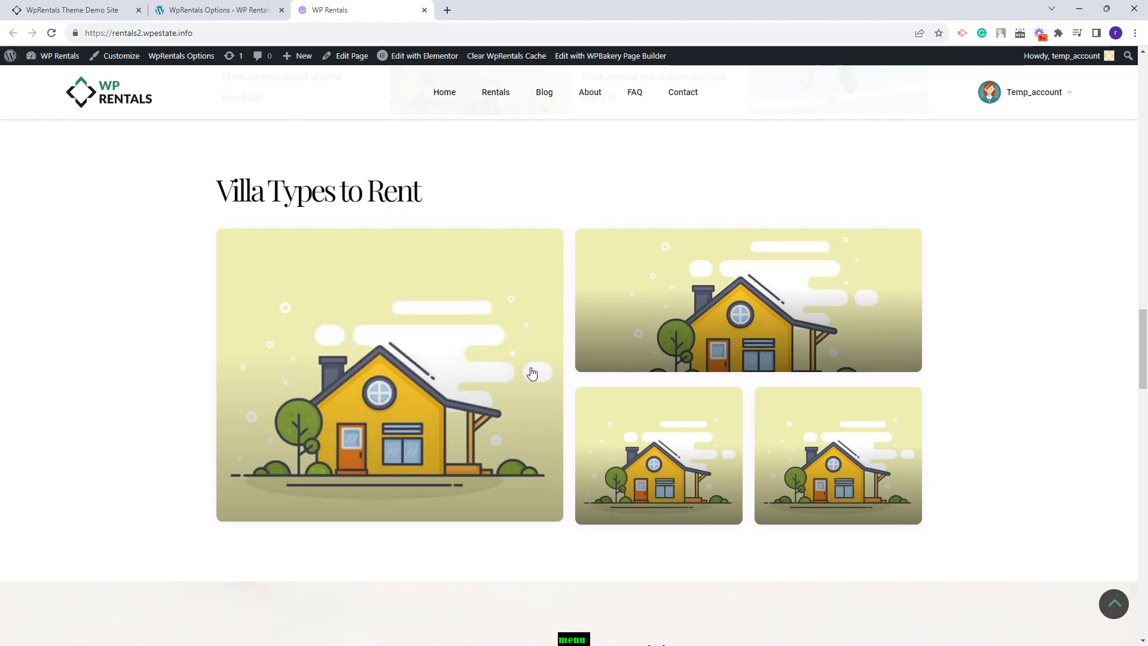
pyautogui.moveTo(419, 63)
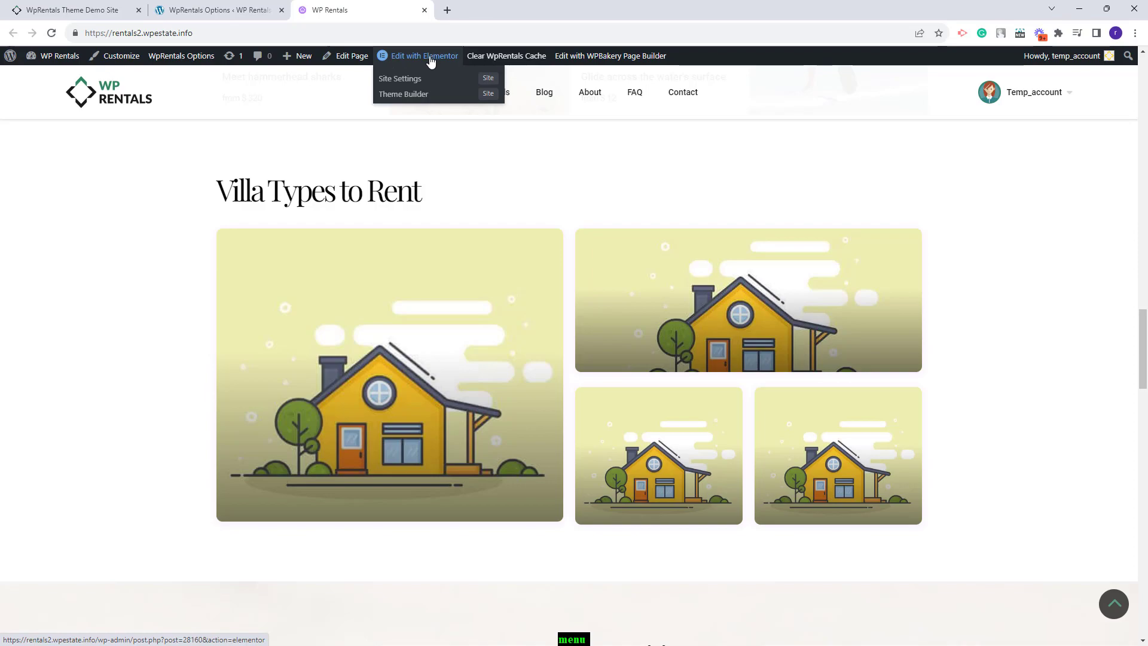
# - In Elementor, set the large Villa Types to Rent tile's category to Apartment
pyautogui.click(430, 59)
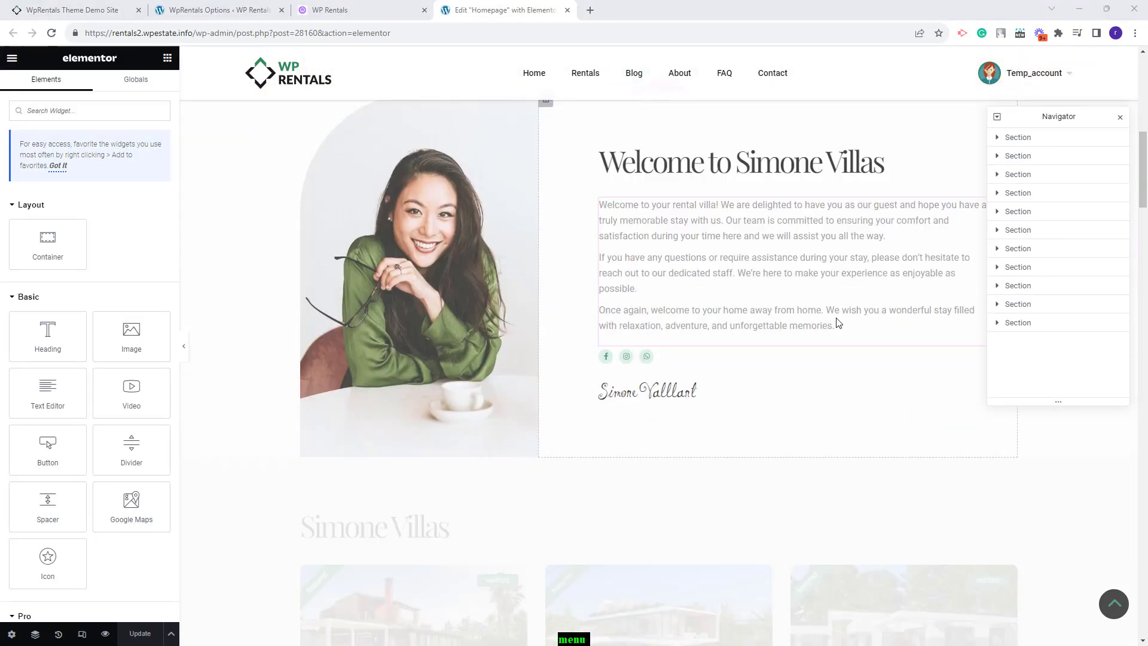
pyautogui.scroll(-20, 840, 323)
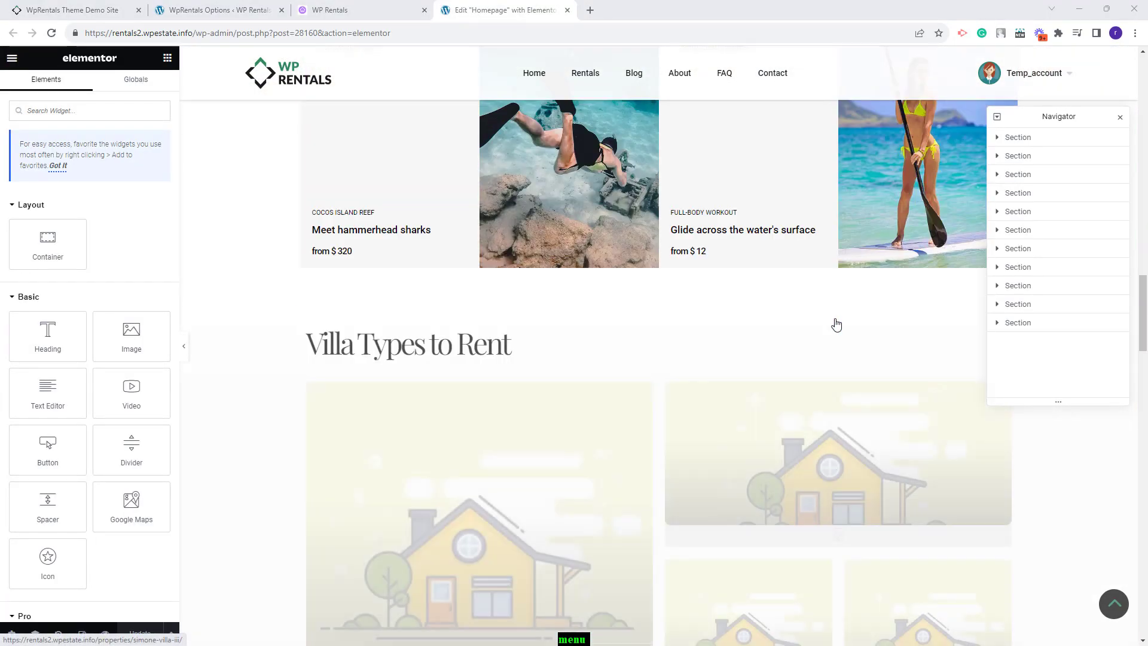
pyautogui.click(598, 251)
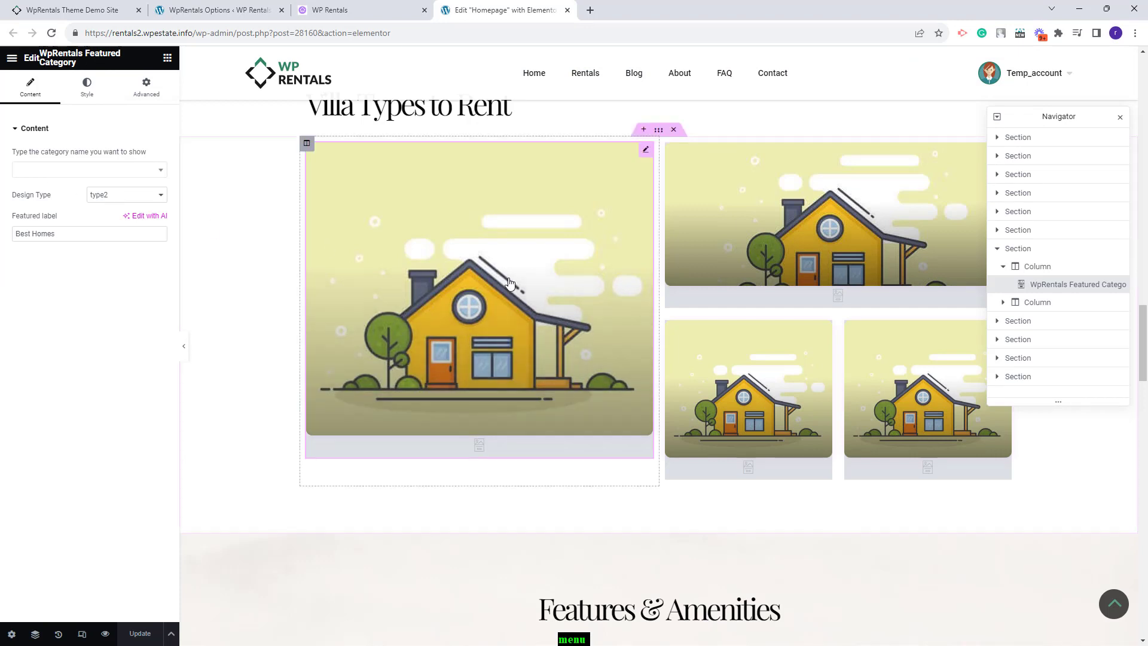
pyautogui.click(41, 172)
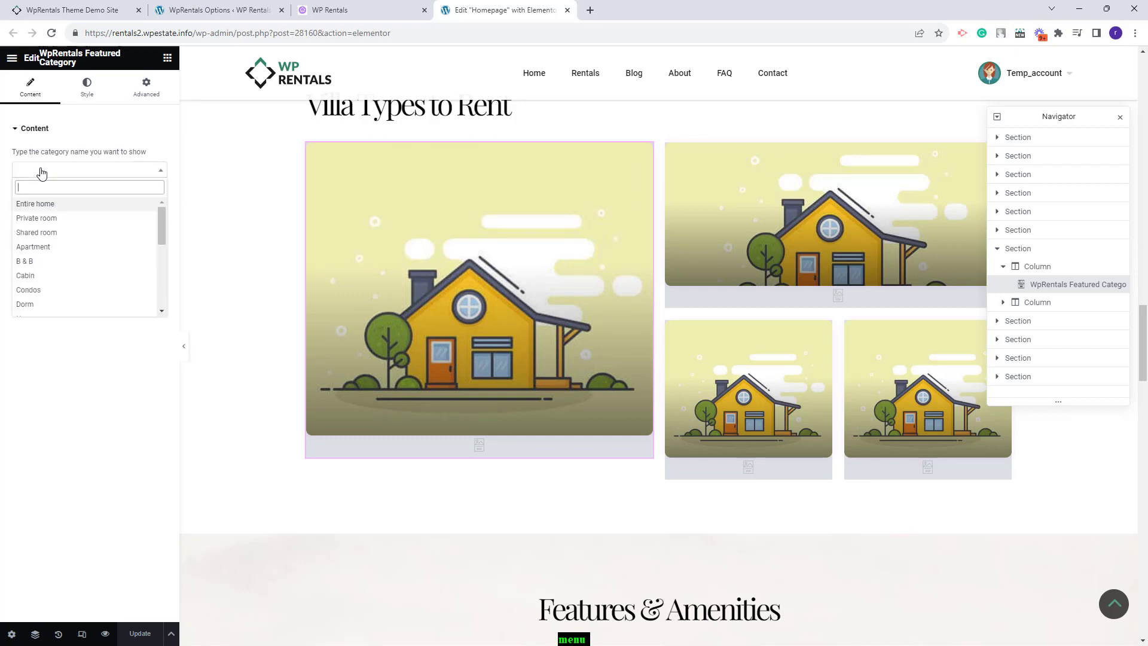
pyautogui.click(46, 247)
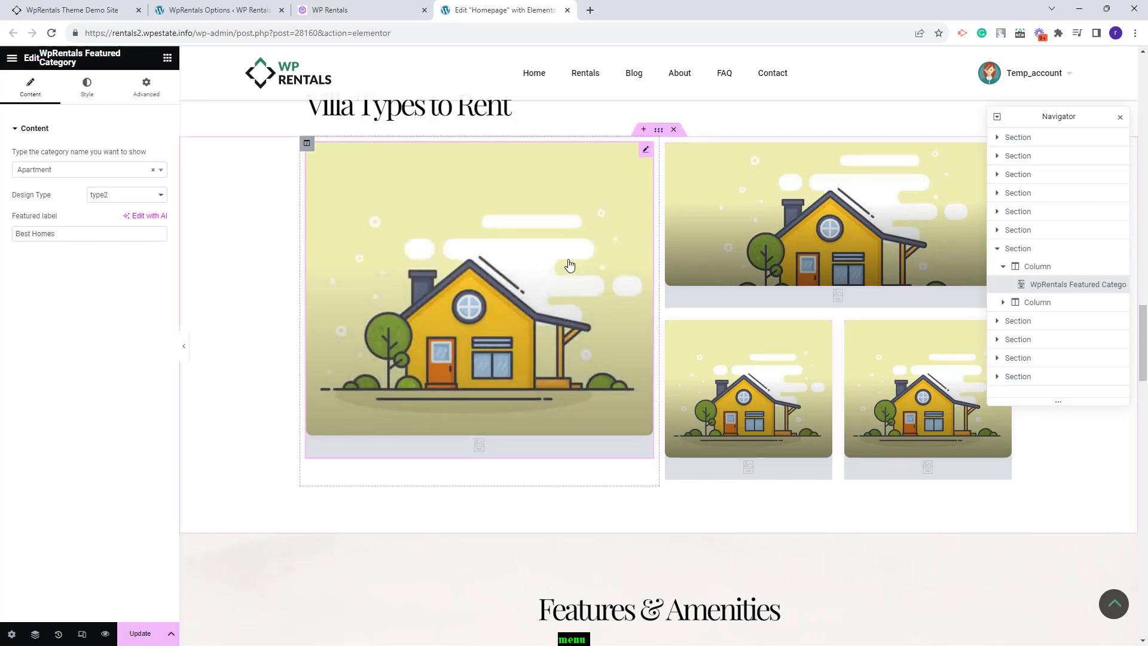
# - Check the other tiles' categories, Condos and Cabin, and update the homepage
pyautogui.click(876, 203)
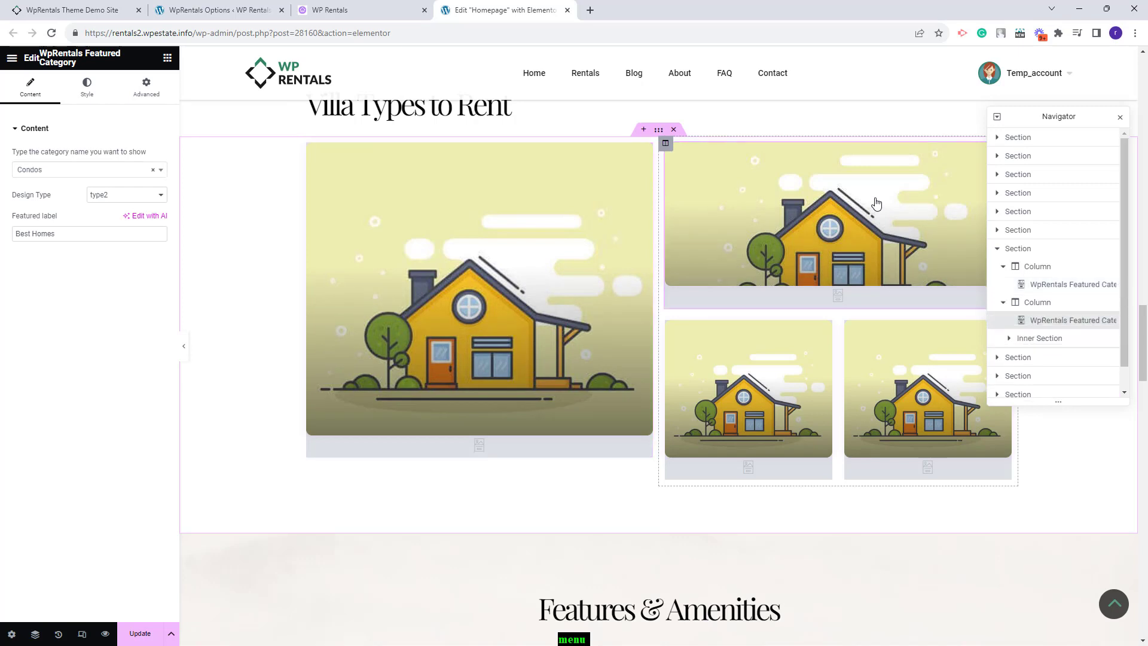
pyautogui.click(927, 389)
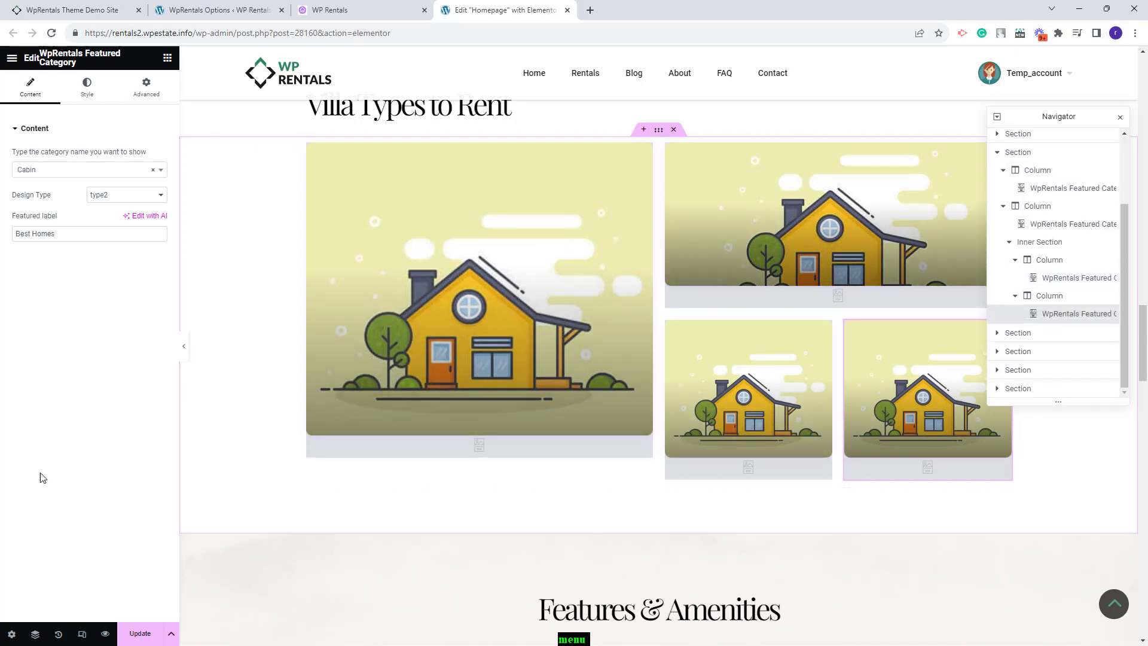
pyautogui.click(152, 635)
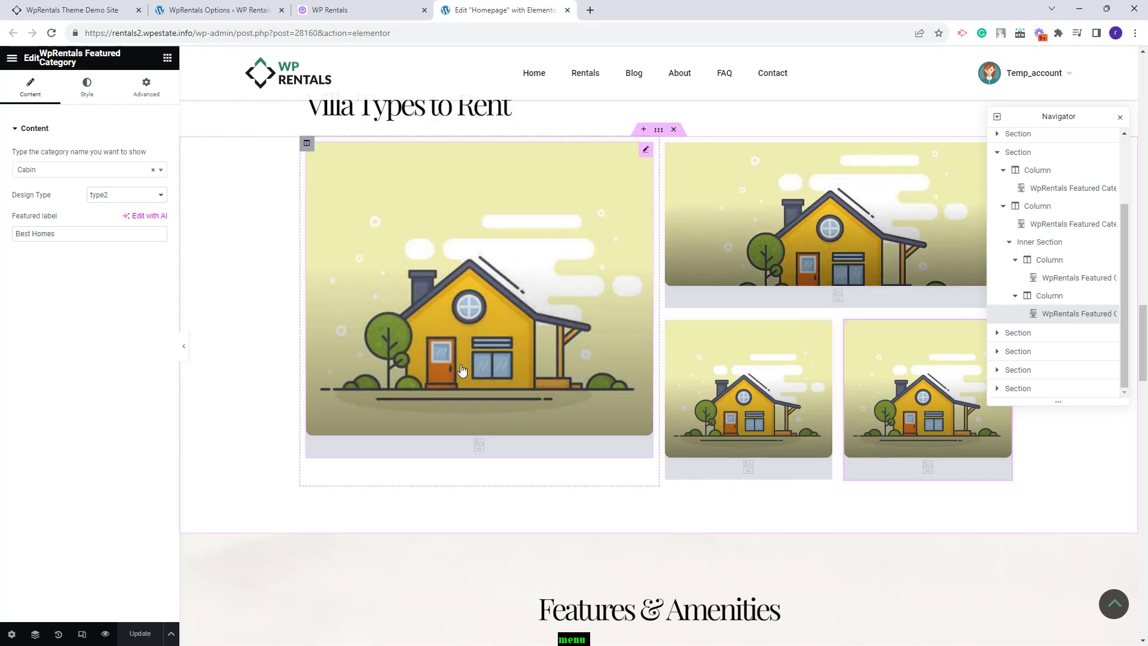
pyautogui.click(221, 10)
pyautogui.moveTo(32, 339)
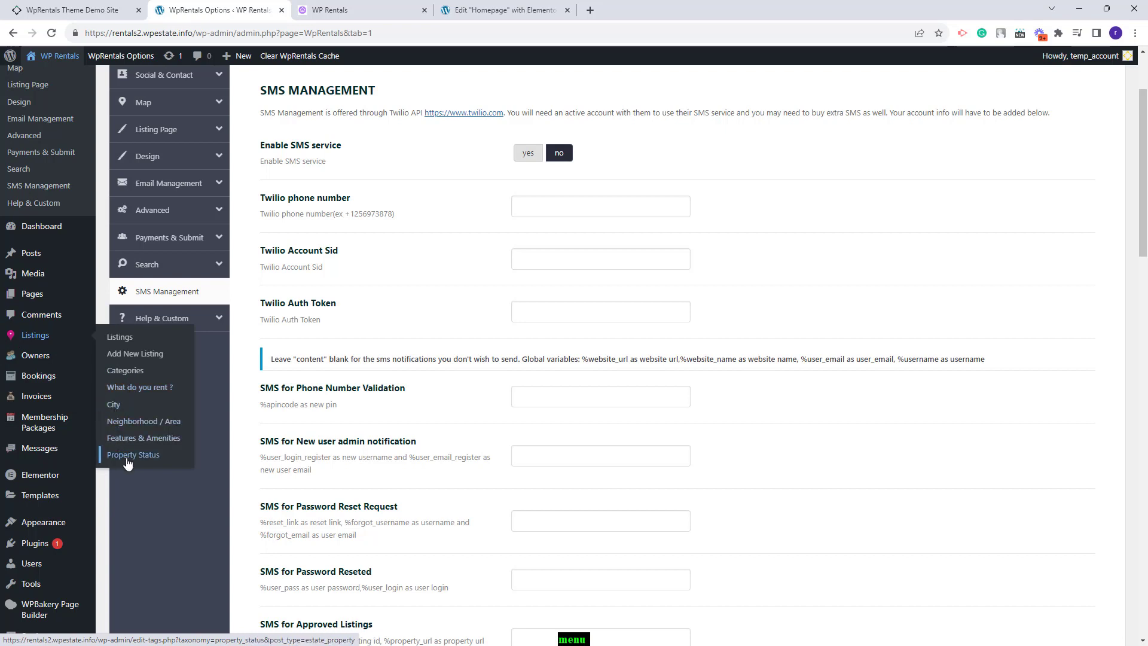
# - Go to Listings > Categories and edit the Apartment category
pyautogui.click(137, 372)
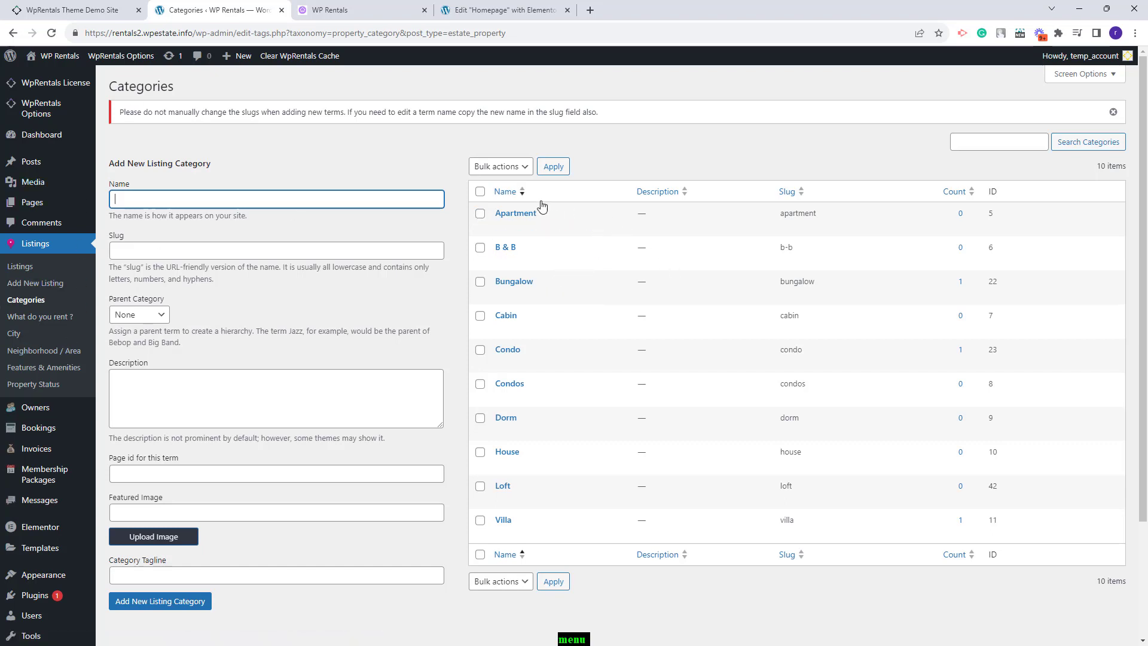
pyautogui.click(502, 227)
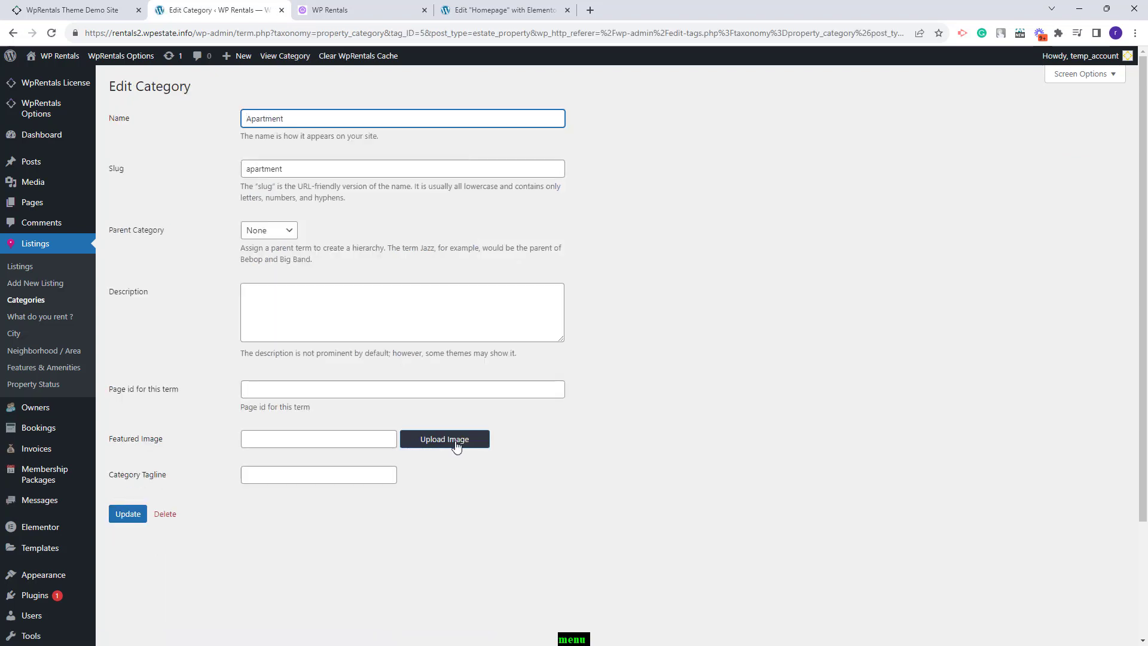
# - Upload city2 as the Apartment category's featured image and update the category
pyautogui.click(426, 444)
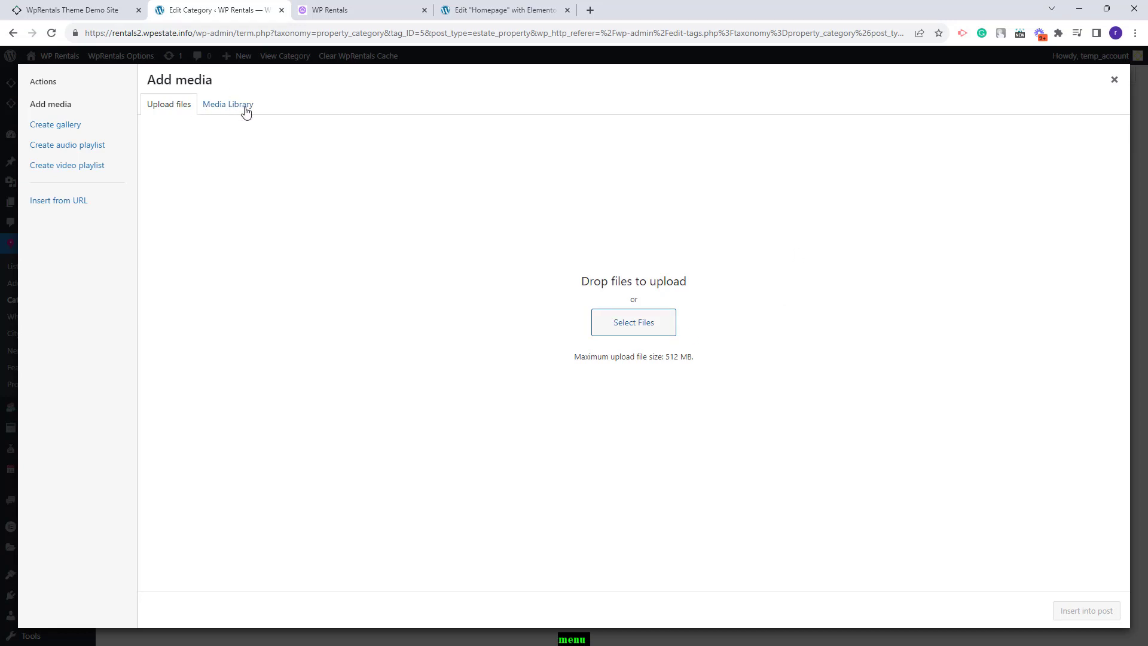
pyautogui.click(618, 332)
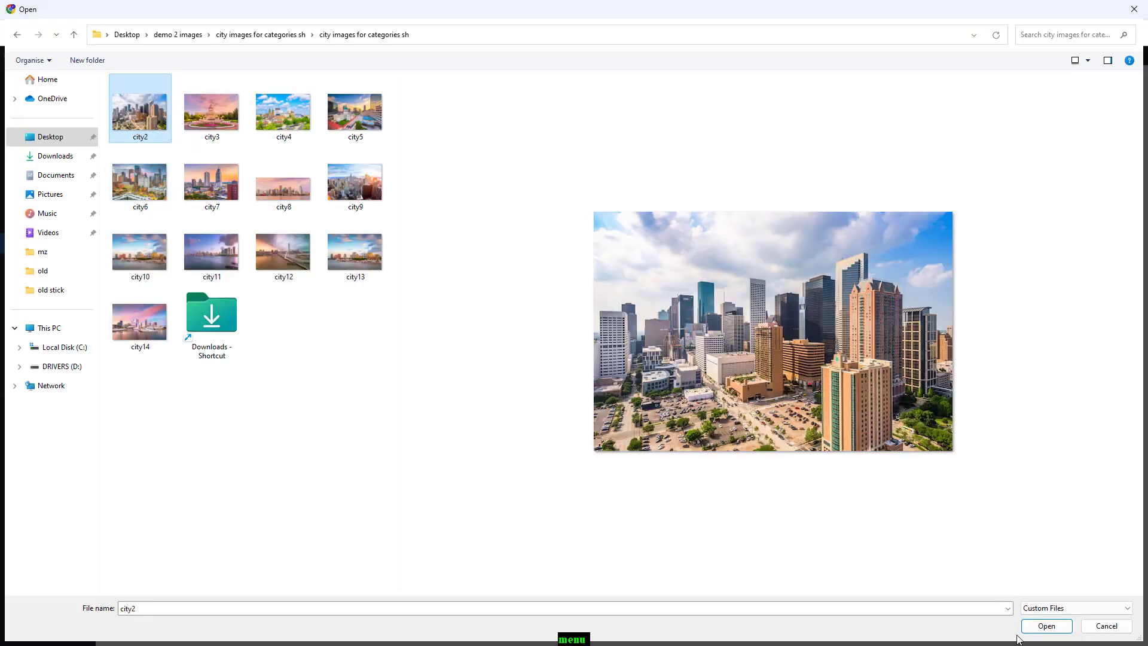
pyautogui.click(1057, 626)
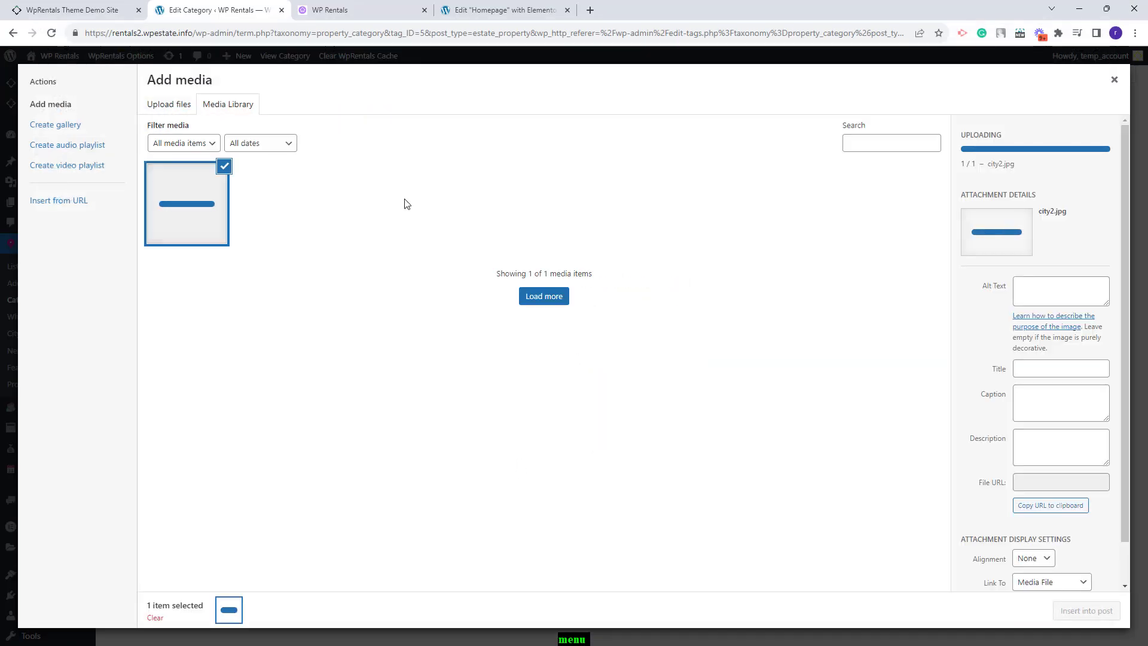
pyautogui.click(1079, 612)
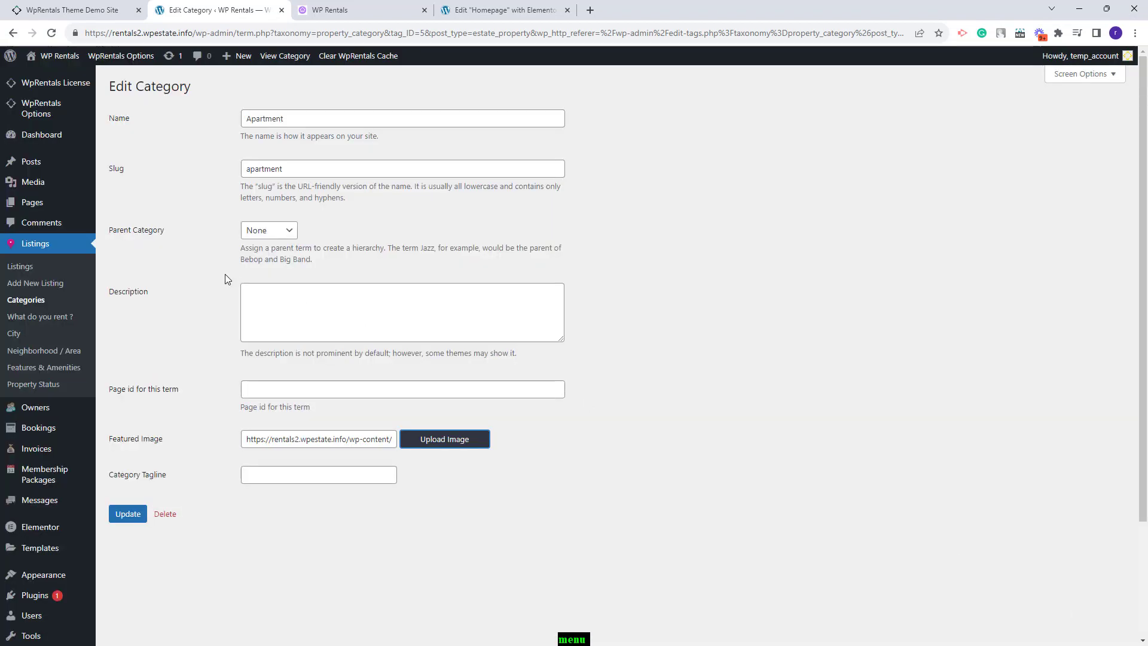
pyautogui.click(123, 515)
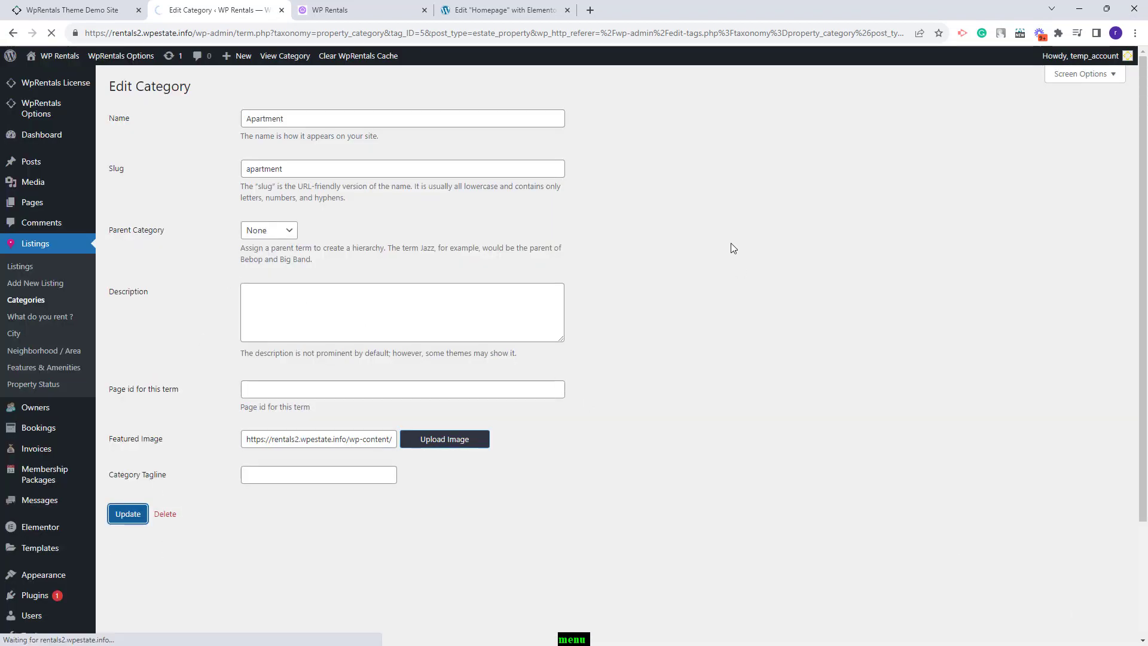
pyautogui.click(339, 11)
# - Reload the live homepage and confirm the Apartment tile now shows its new city photo
pyautogui.click(51, 33)
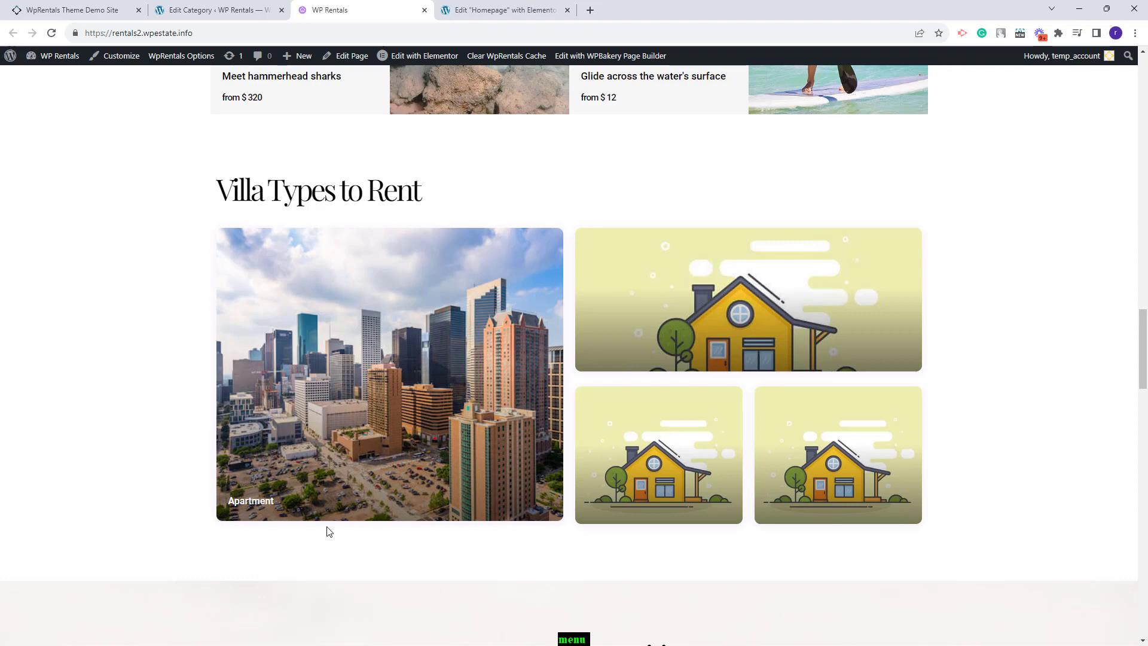
pyautogui.scroll(-1, 482, 337)
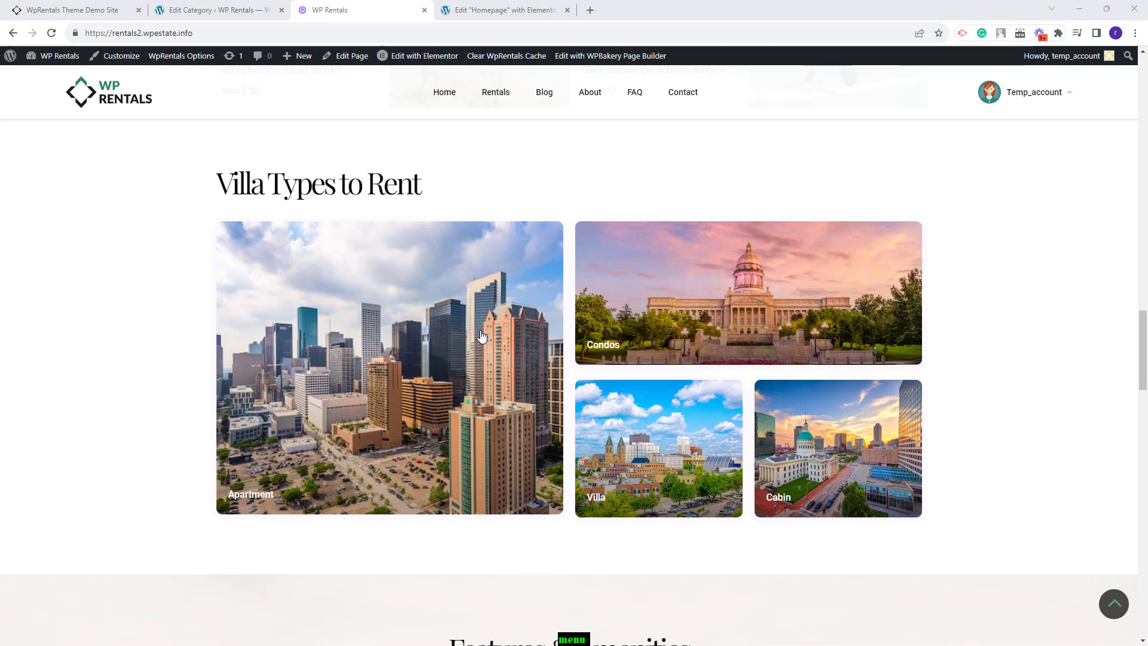
pyautogui.scroll(7, 918, 259)
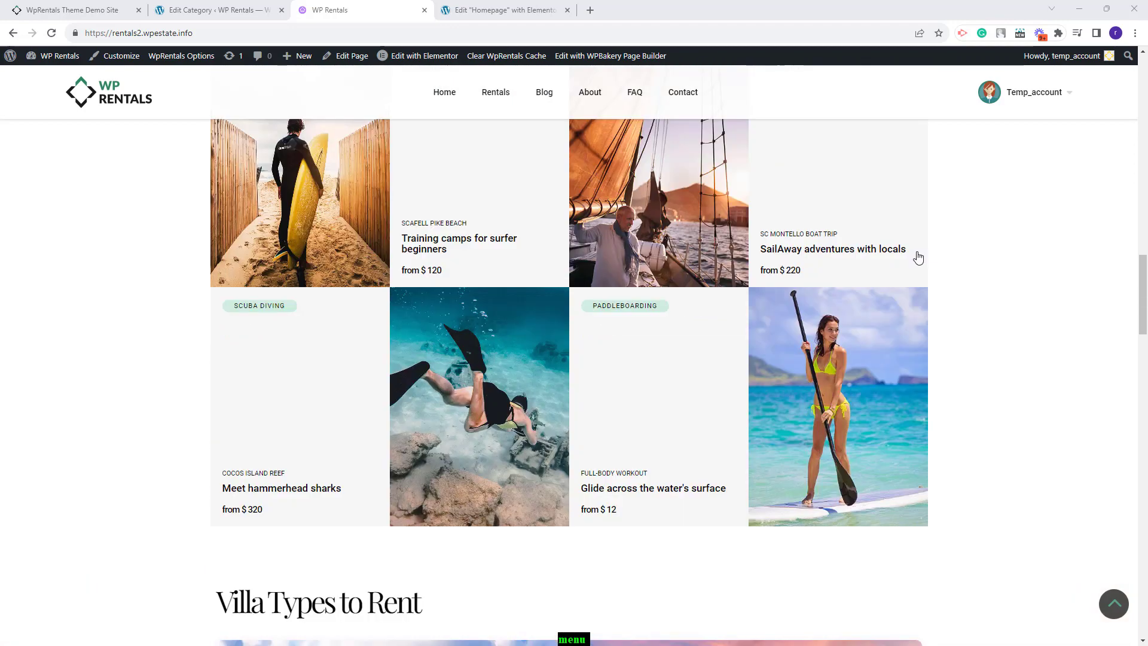
pyautogui.scroll(-8, 919, 258)
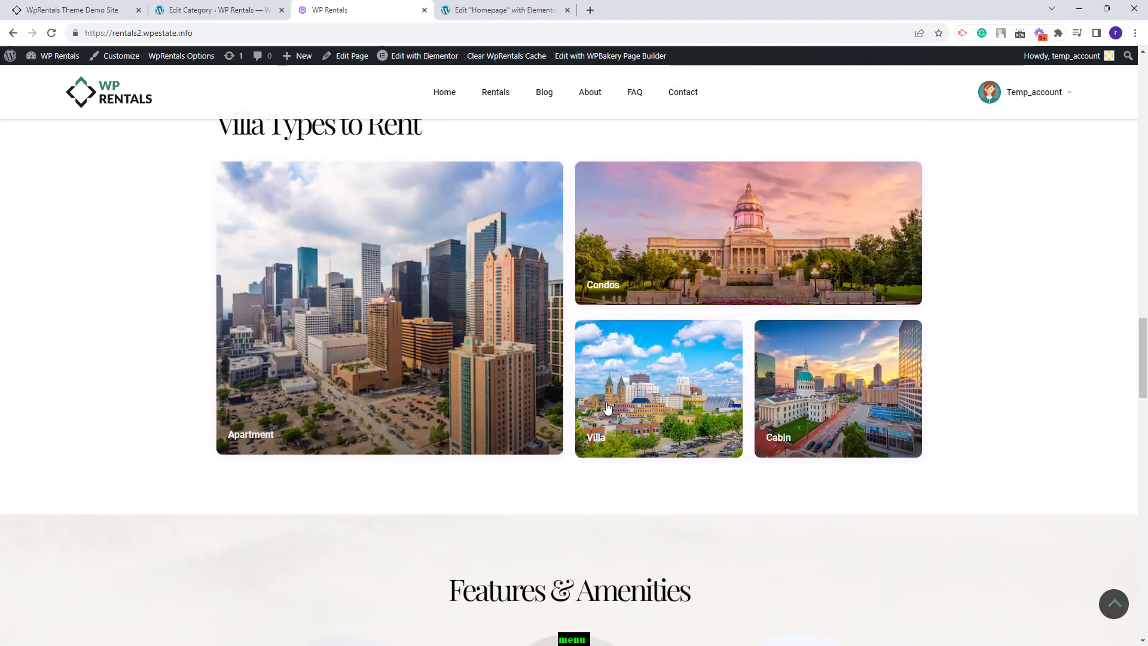
pyautogui.click(514, 10)
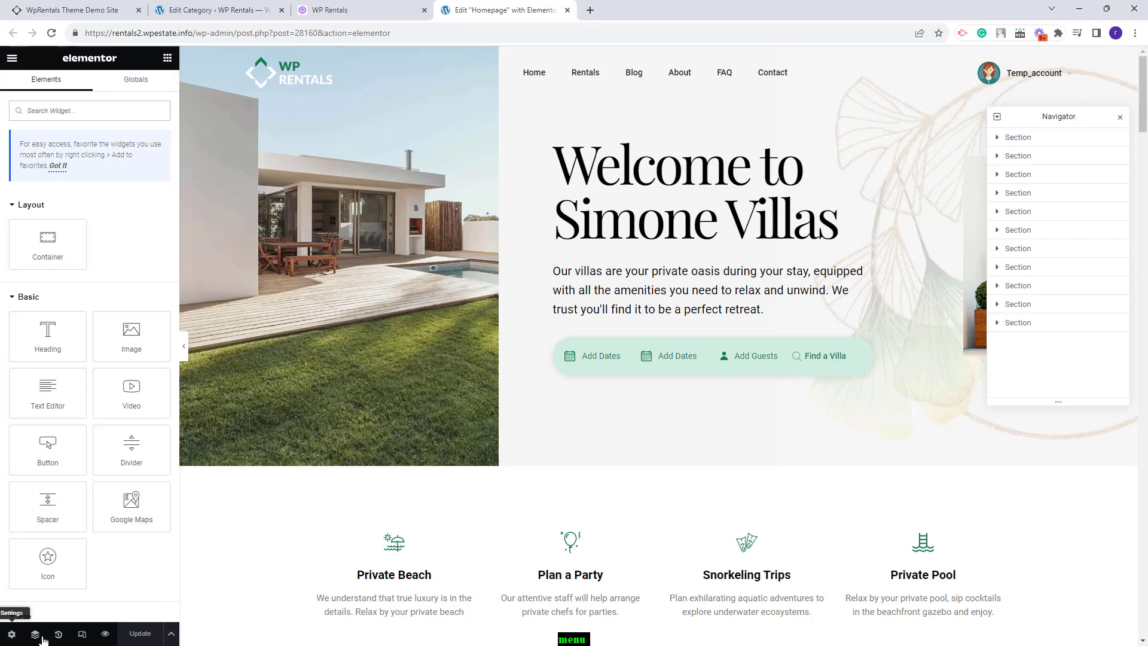
# - Expand the first Navigator section and view the hero's first column villa background photo
pyautogui.click(1018, 139)
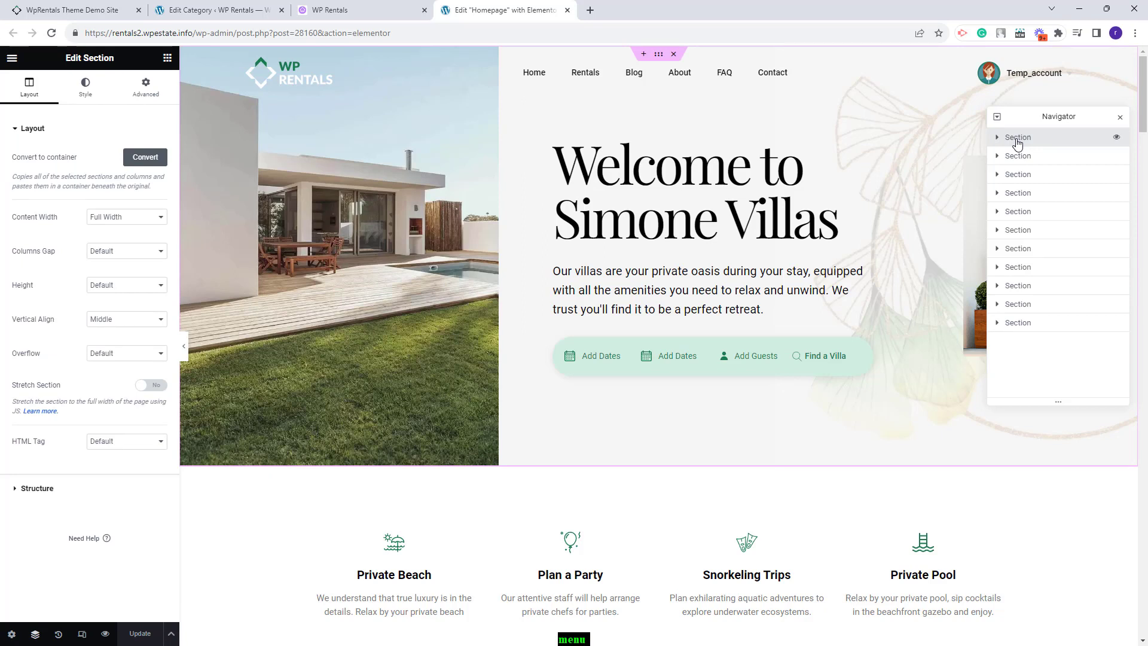
pyautogui.click(1018, 142)
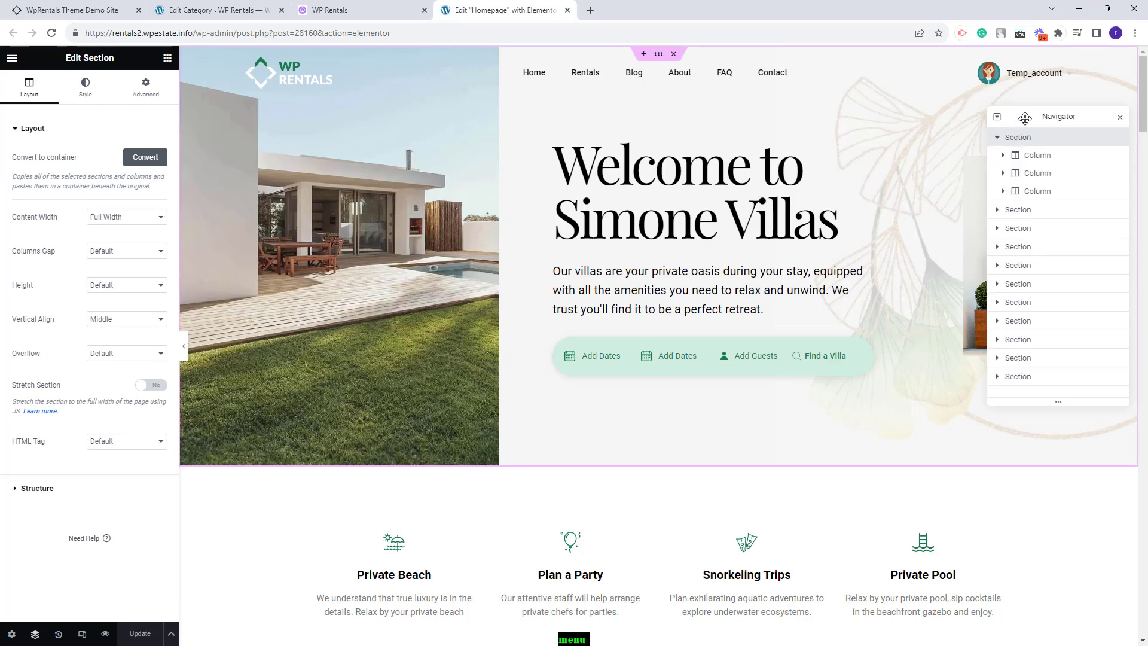
pyautogui.moveTo(1025, 117); pyautogui.dragTo(1001, 374)
pyautogui.click(1011, 192)
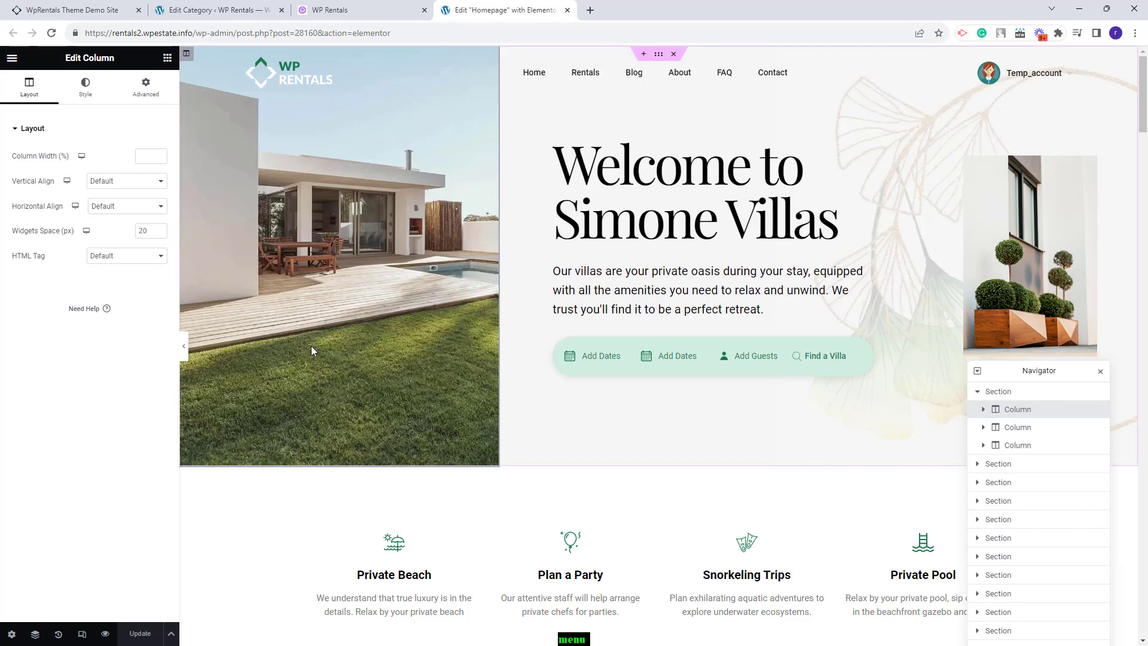
pyautogui.click(89, 91)
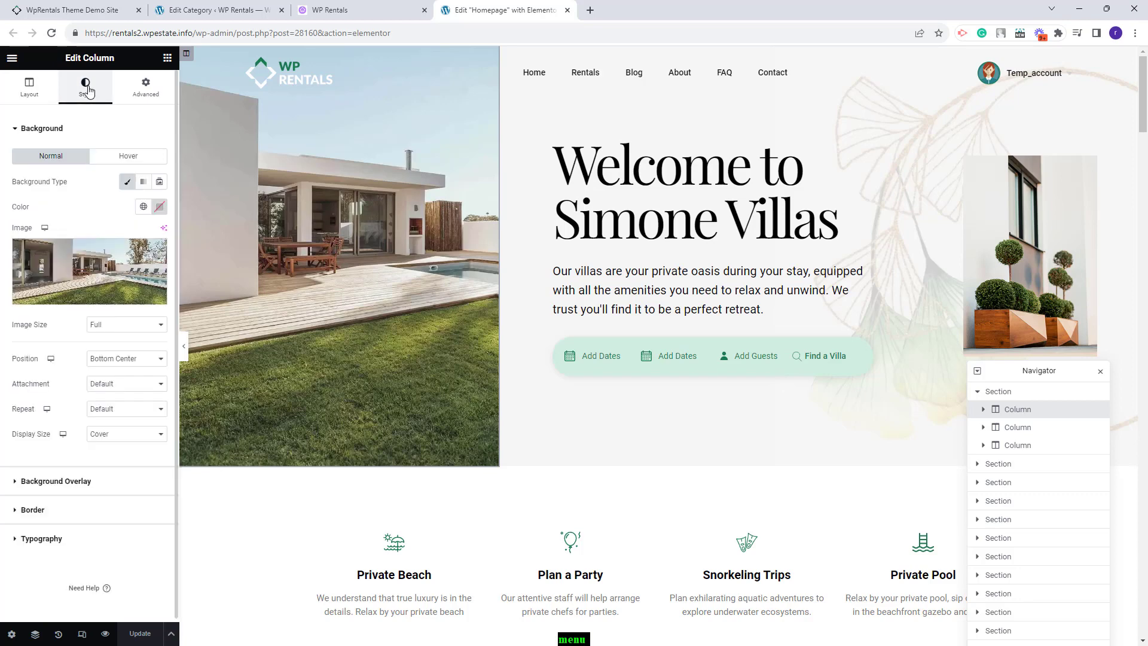
pyautogui.moveTo(107, 259)
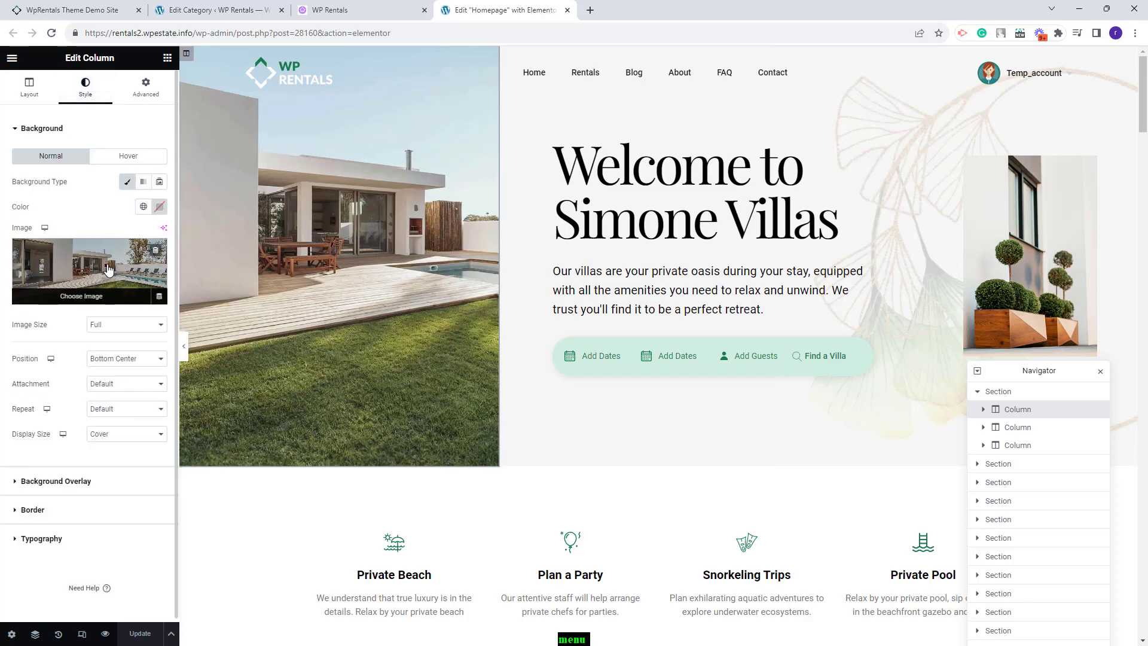
pyautogui.click(1027, 435)
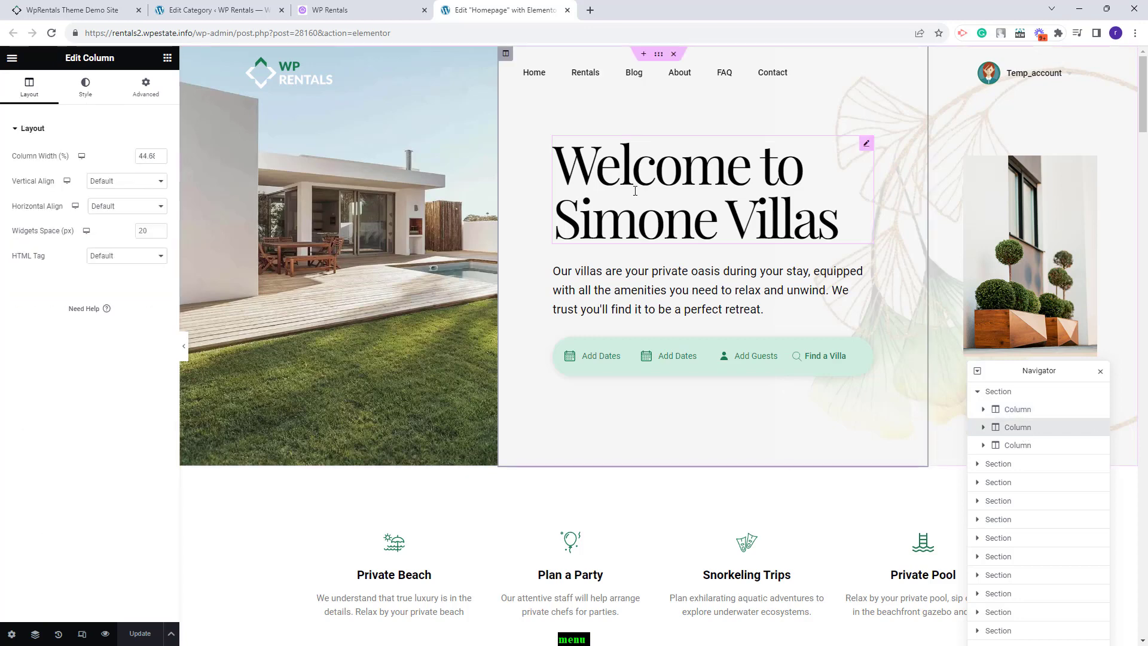
# - Inspect the Welcome to Simone Villas heading, its paragraph, and the search form's Check In field
pyautogui.click(748, 215)
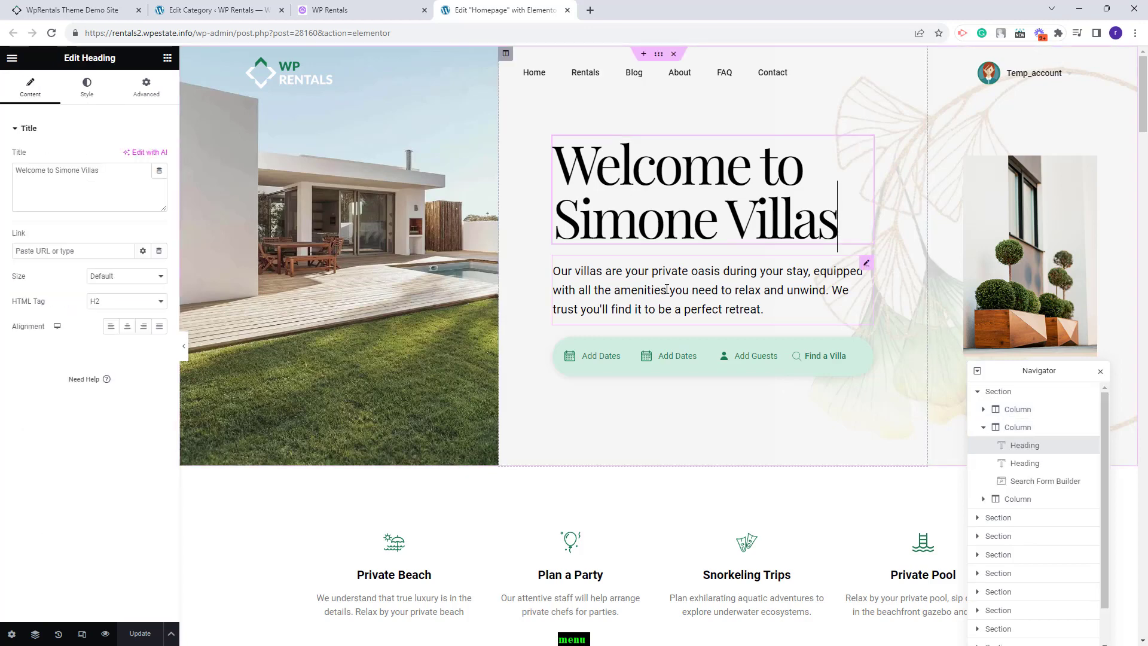
pyautogui.click(105, 171)
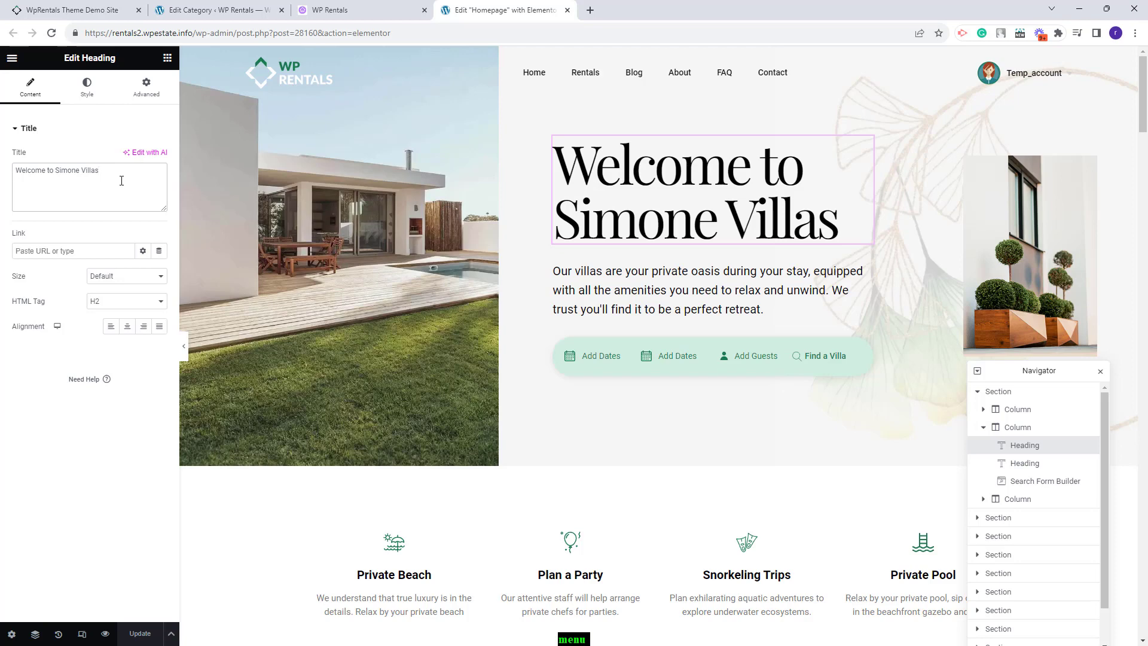
pyautogui.click(672, 291)
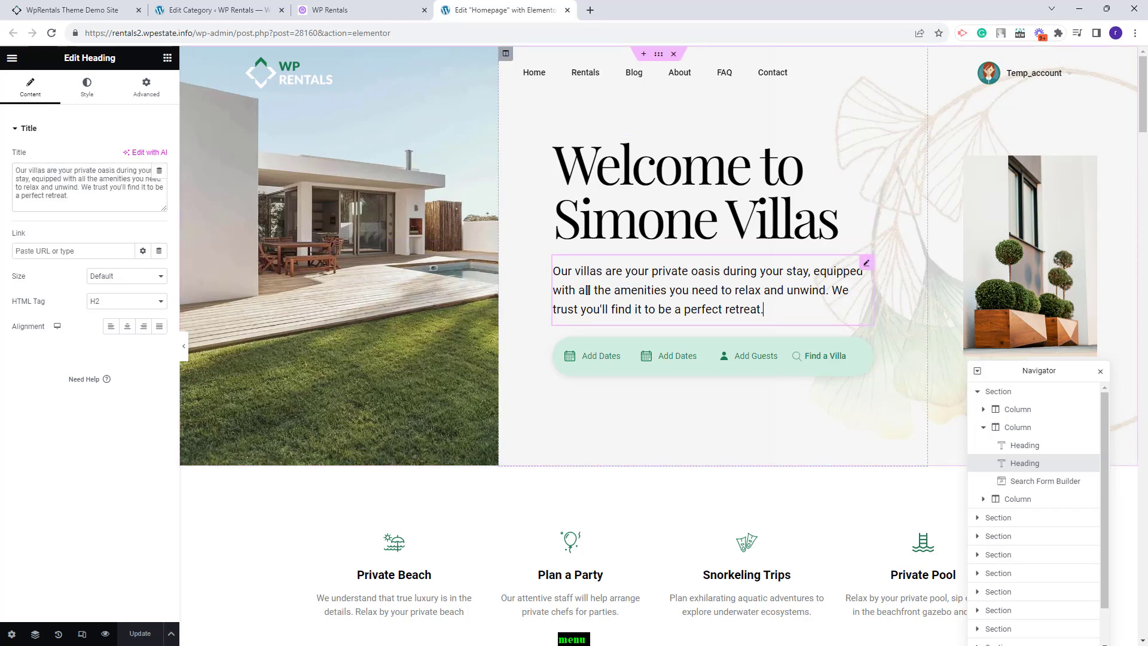
pyautogui.click(629, 357)
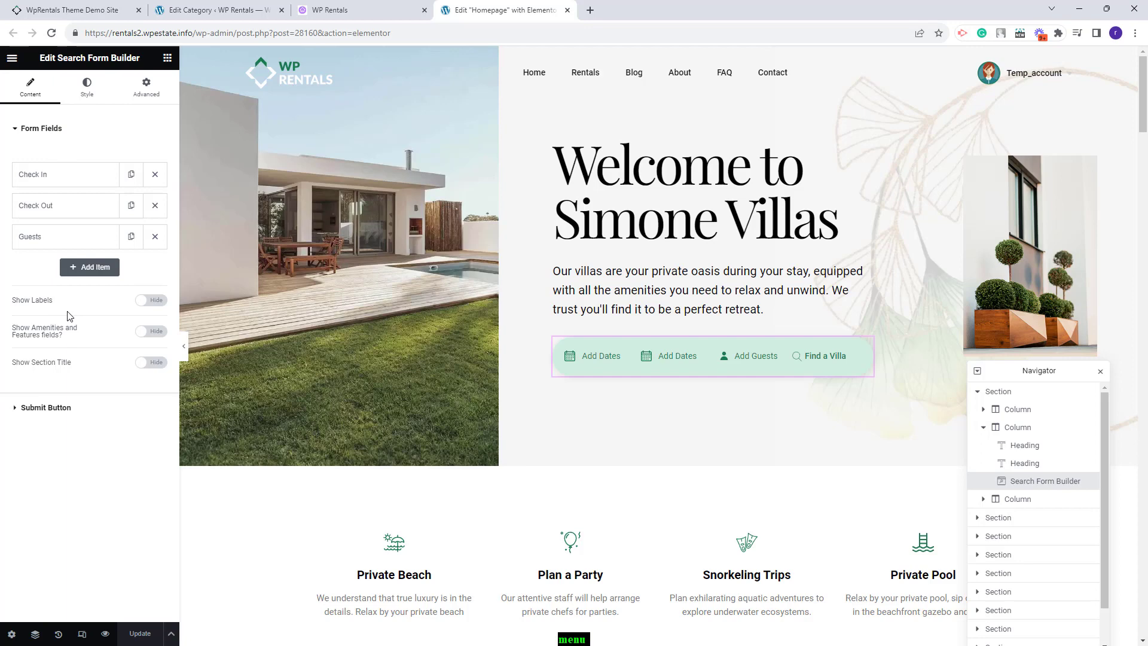
pyautogui.click(67, 176)
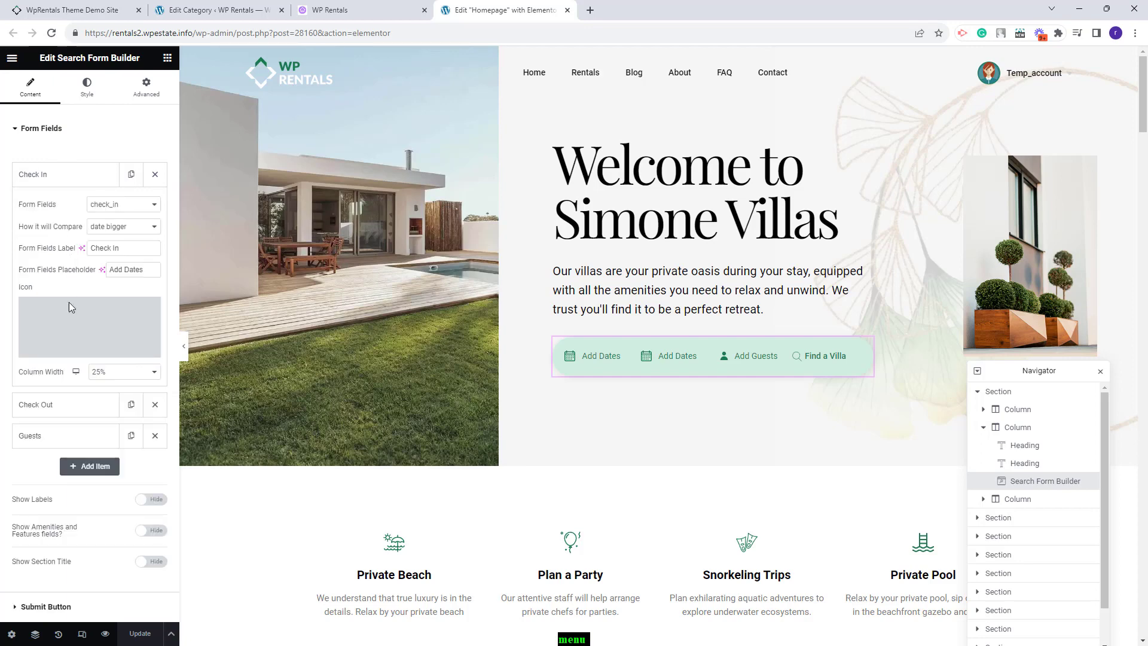
pyautogui.click(83, 176)
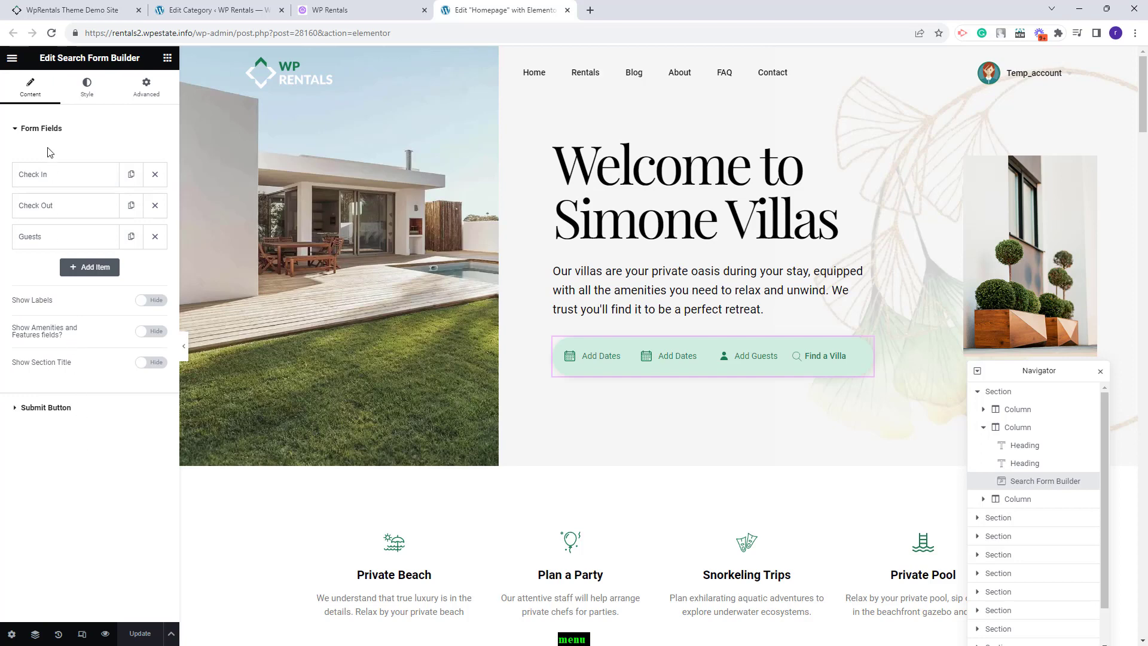
pyautogui.click(1015, 500)
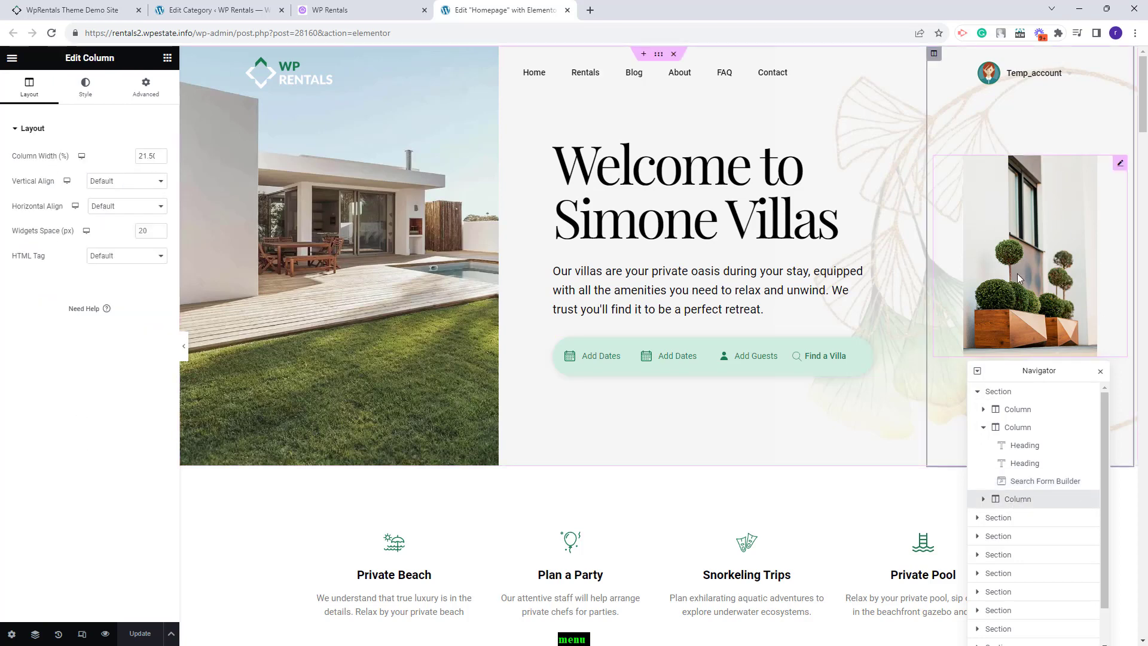
# - Check the right column's plant image and the hero section's leaf background overlay
pyautogui.click(1022, 518)
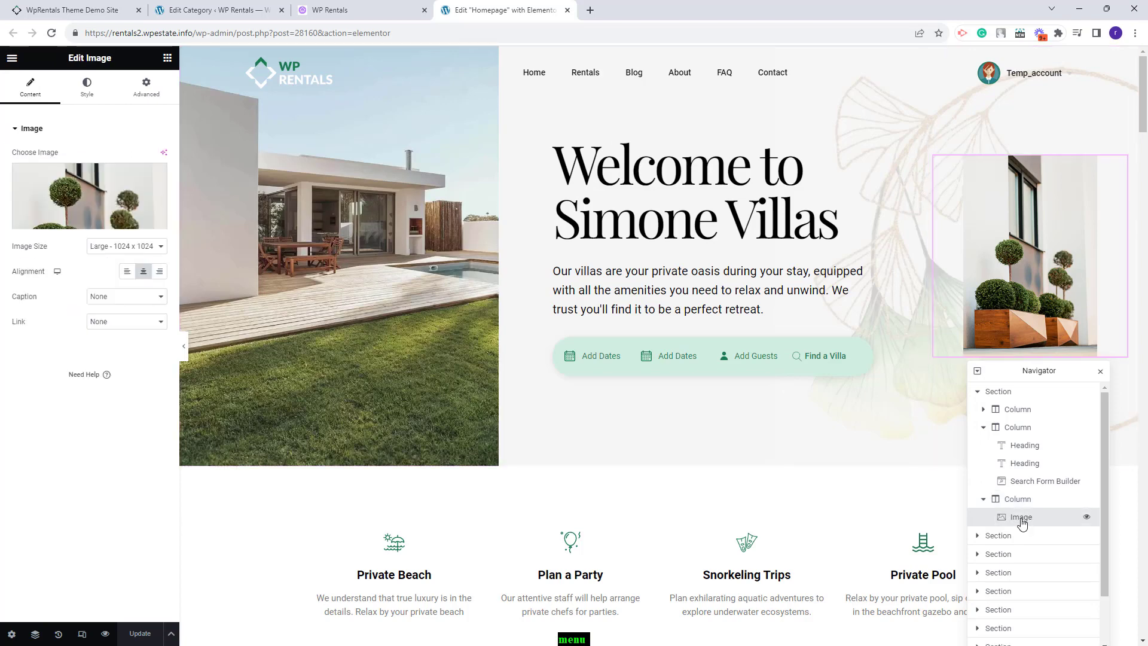
pyautogui.moveTo(113, 196)
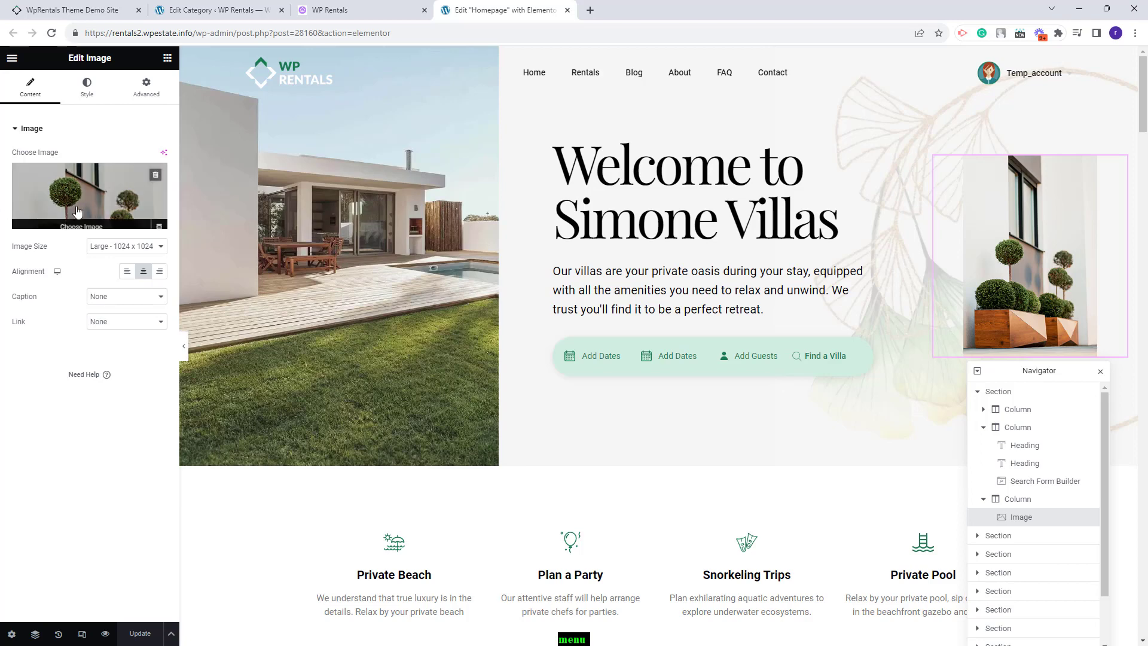
pyautogui.click(998, 392)
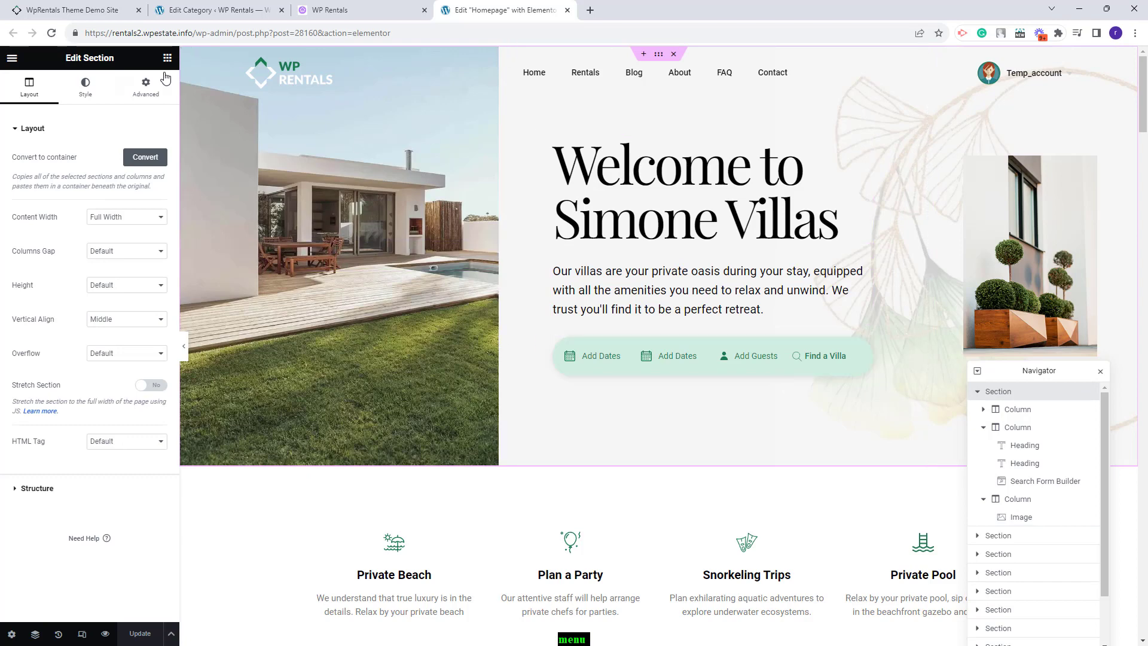
pyautogui.click(88, 91)
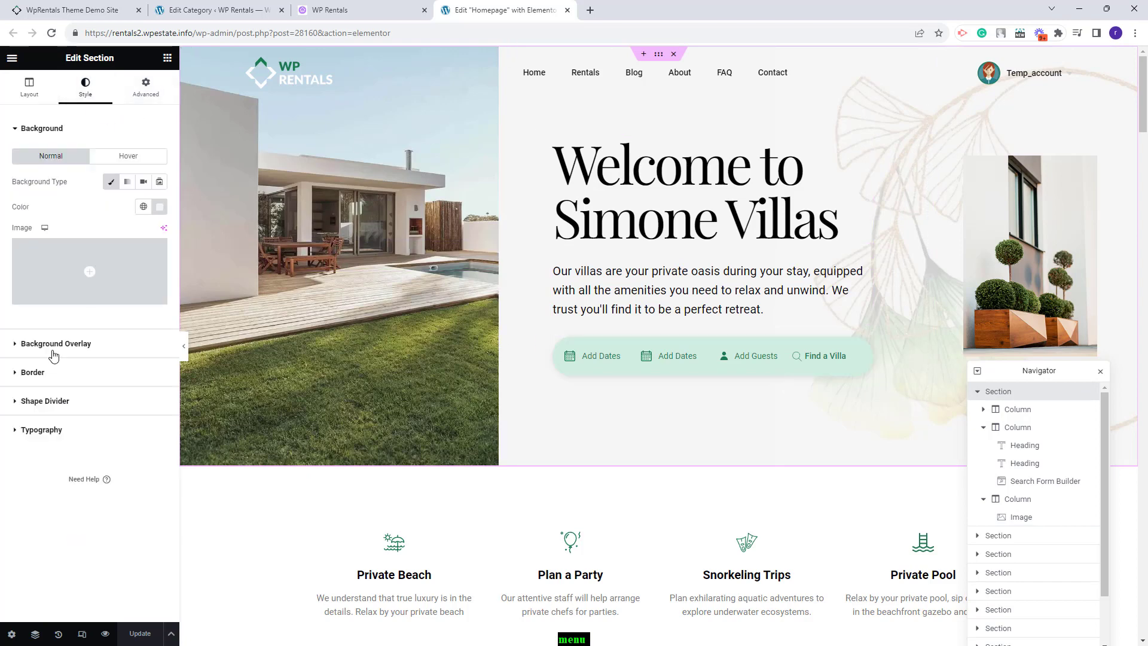
pyautogui.click(54, 351)
pyautogui.moveTo(68, 281)
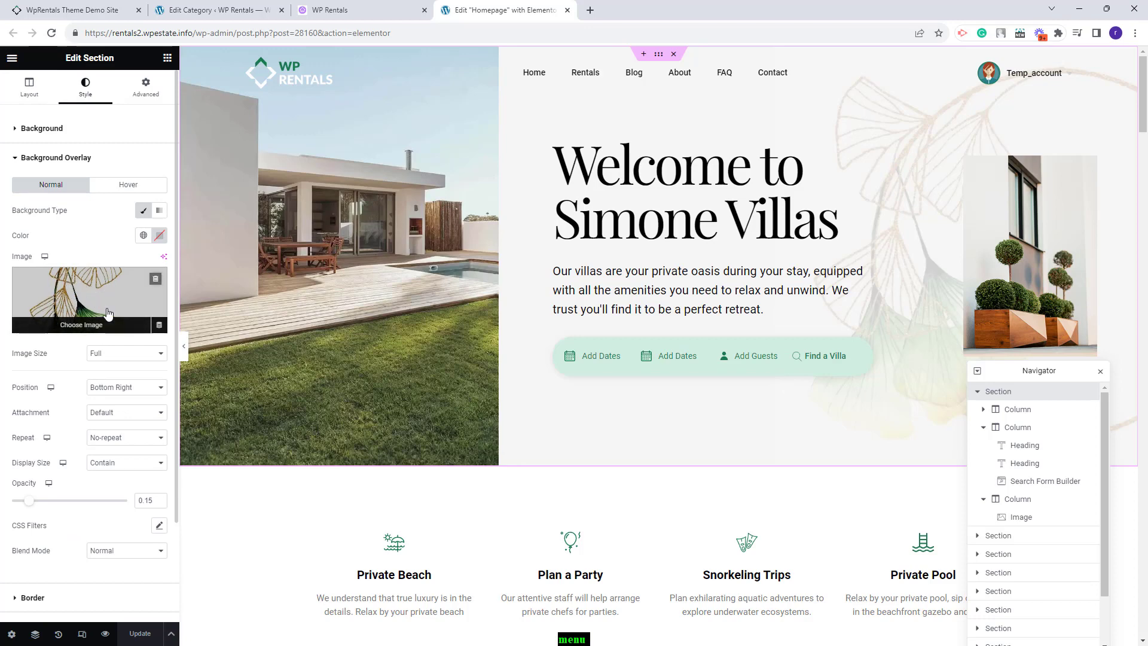
pyautogui.click(1004, 541)
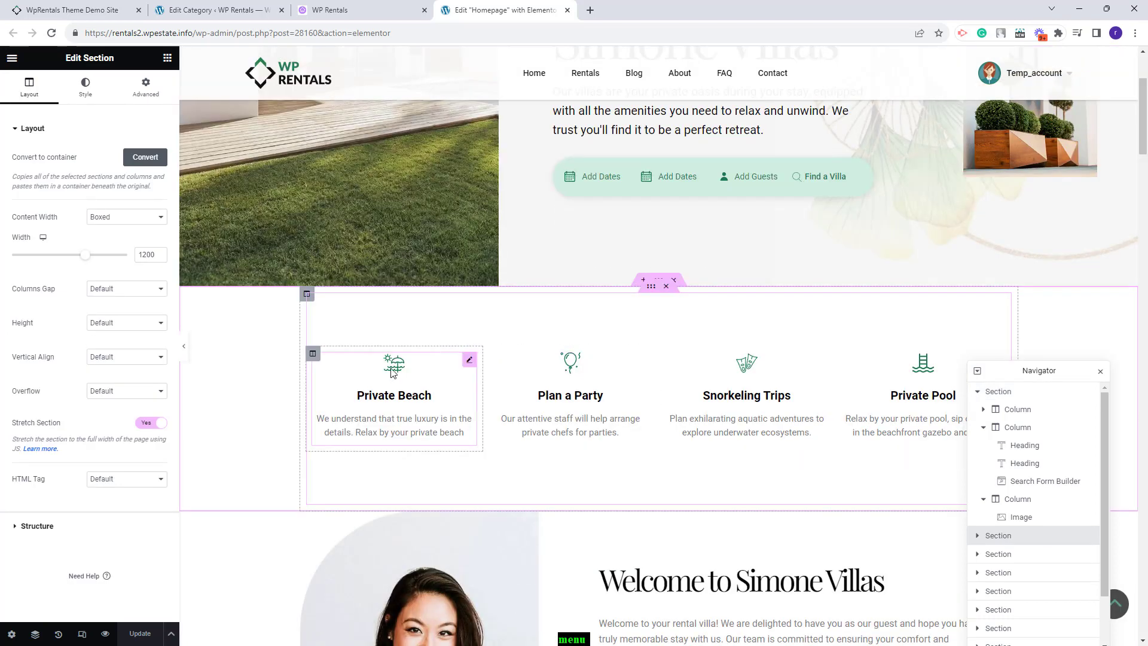
# - Review the Private Beach, Plan a Party, Snorkeling Trips and Private Pool icon box texts
pyautogui.click(404, 374)
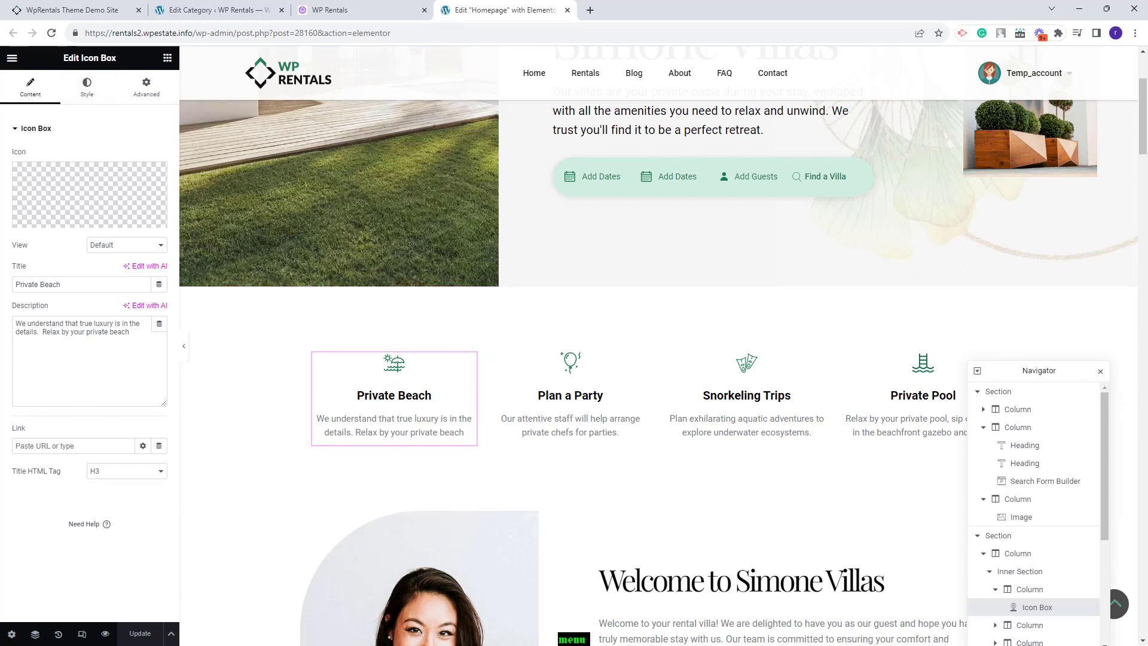
pyautogui.tripleClick(91, 284)
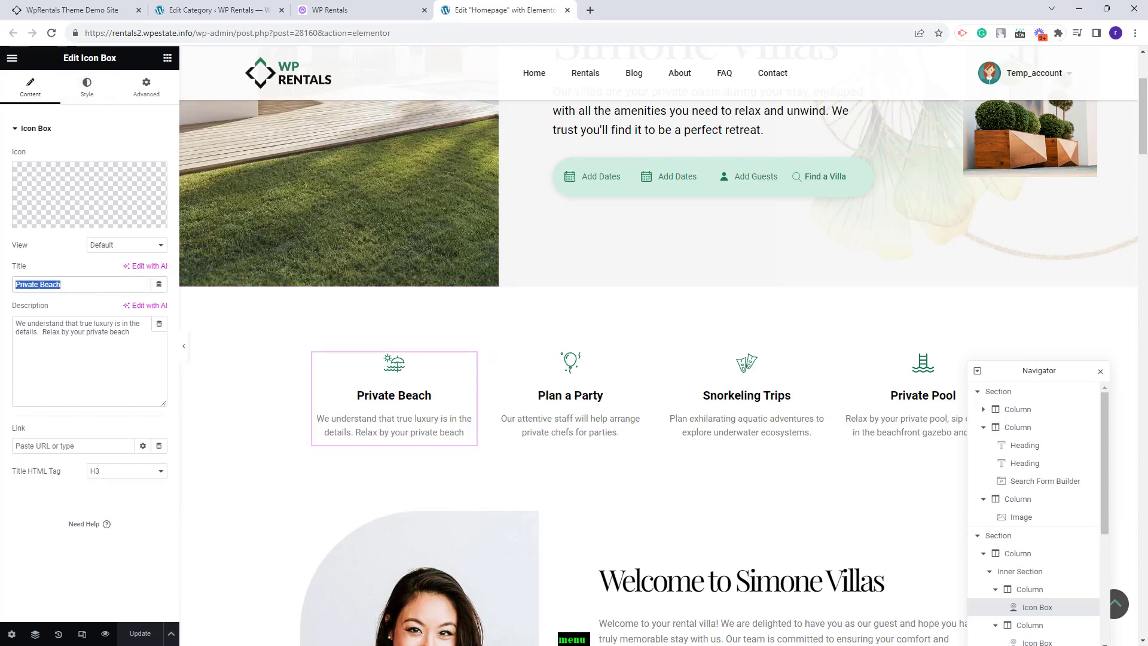
pyautogui.moveTo(129, 332); pyautogui.dragTo(19, 332)
pyautogui.moveTo(63, 203)
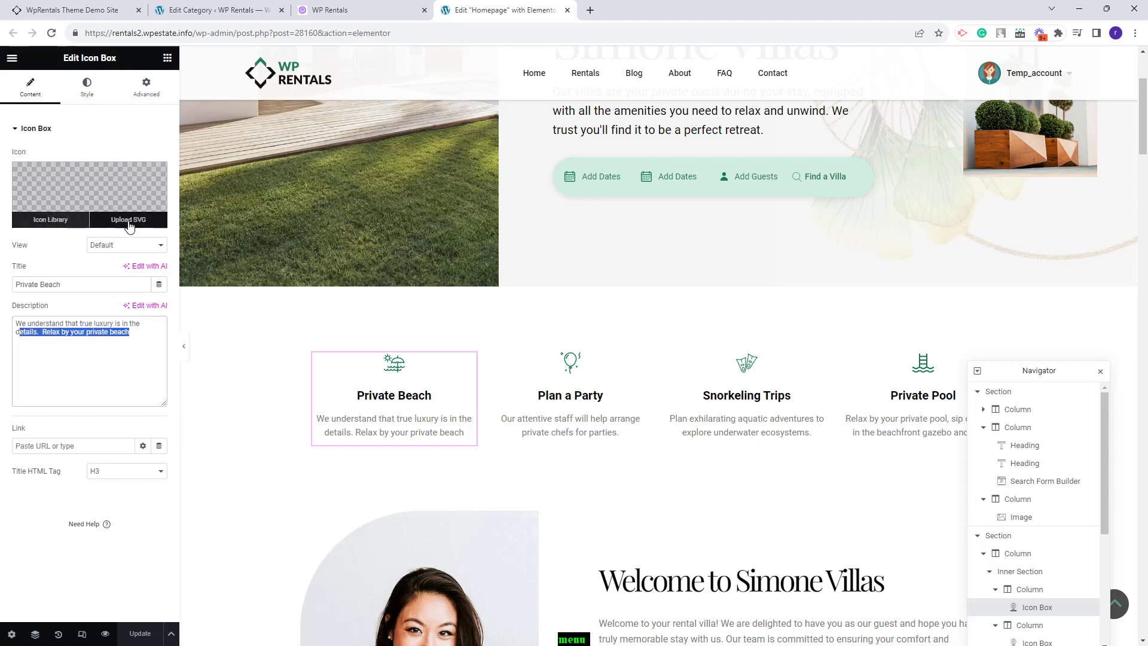
pyautogui.click(554, 423)
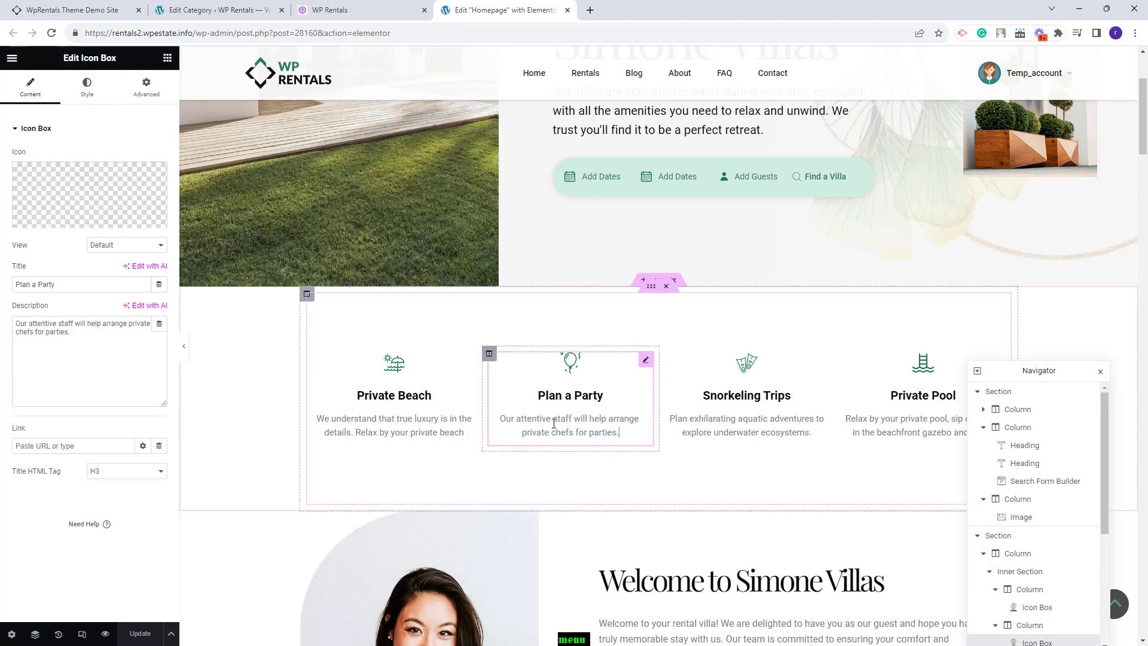
pyautogui.click(749, 419)
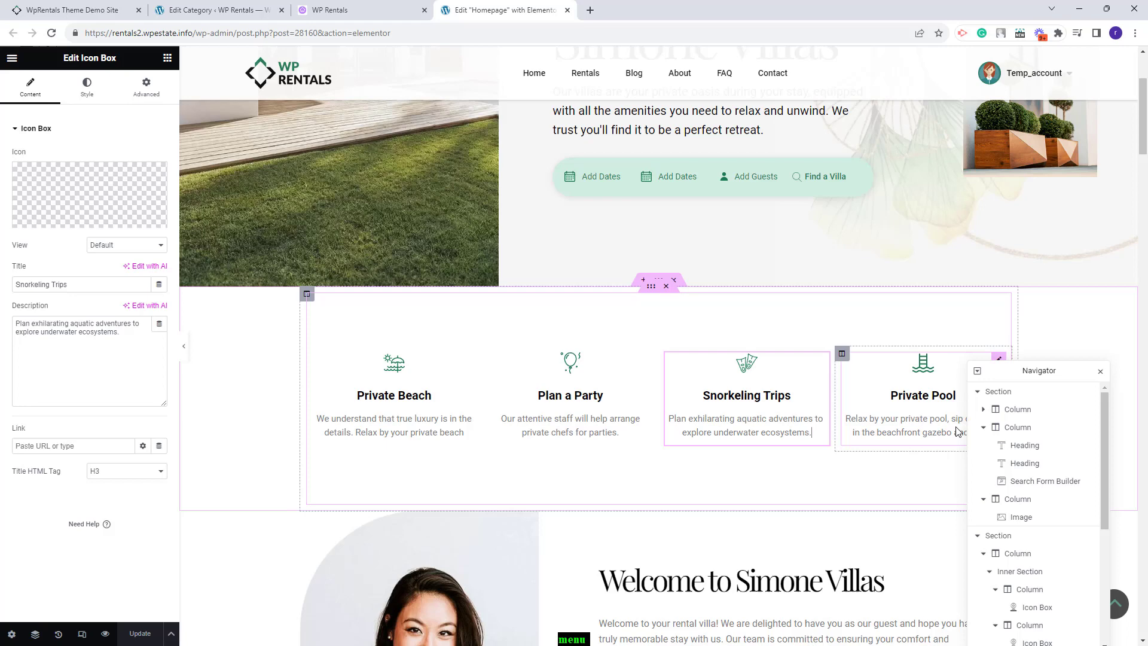
pyautogui.click(923, 424)
pyautogui.scroll(-2, 922, 423)
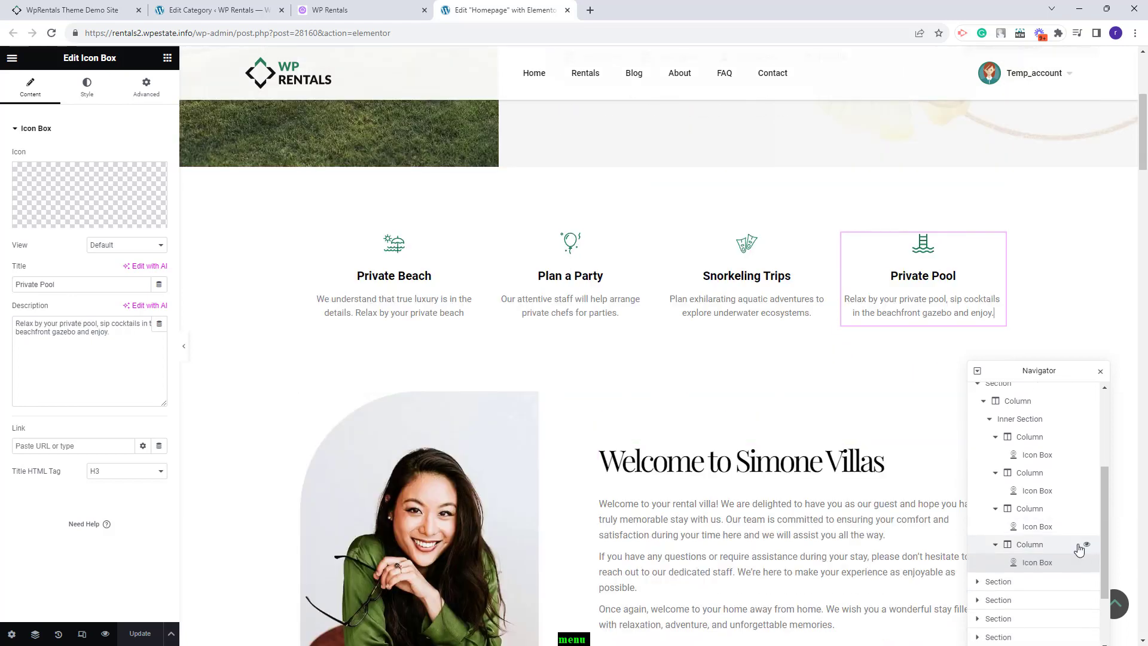
pyautogui.click(1005, 583)
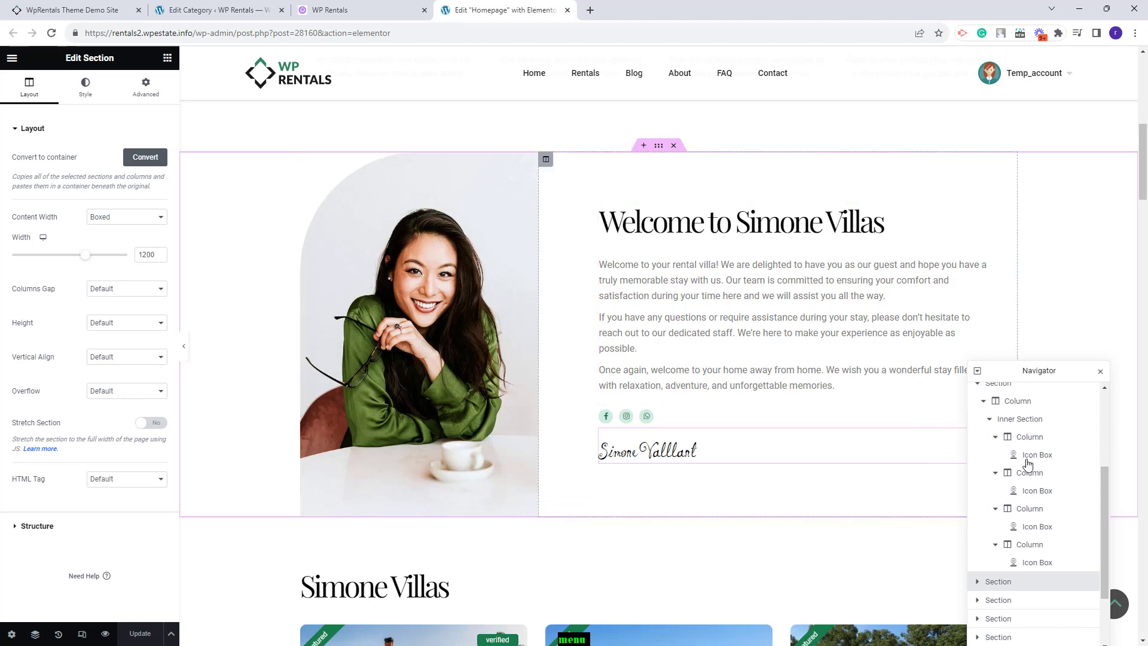
# - Inspect the introduction photo column's background settings
pyautogui.click(1021, 513)
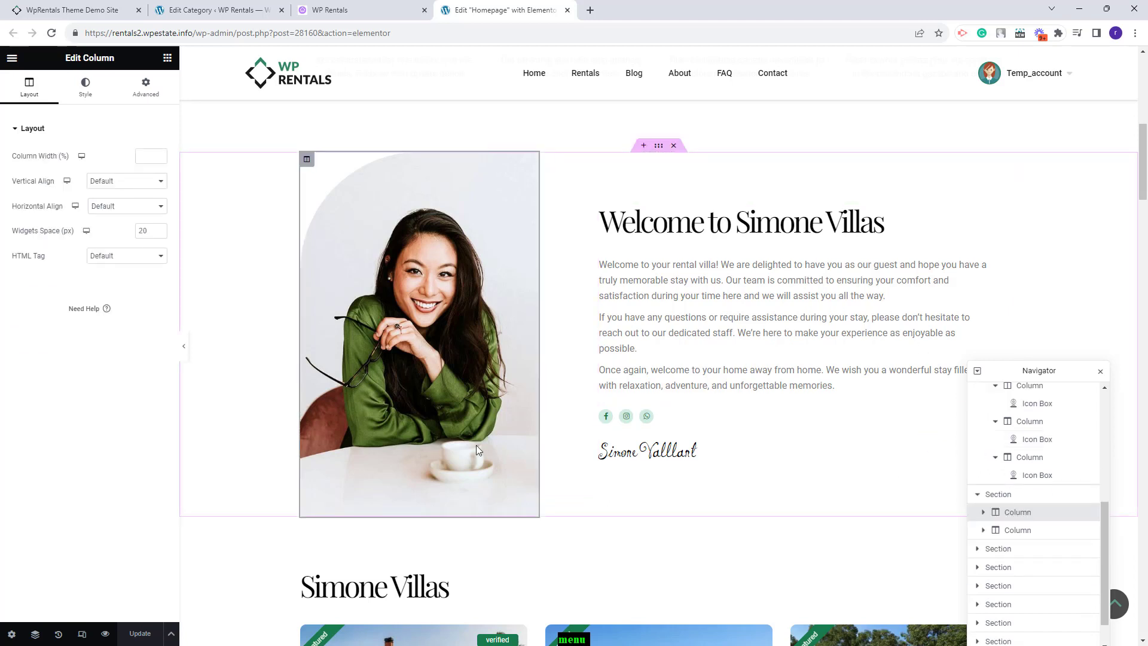
pyautogui.click(92, 89)
pyautogui.moveTo(108, 294)
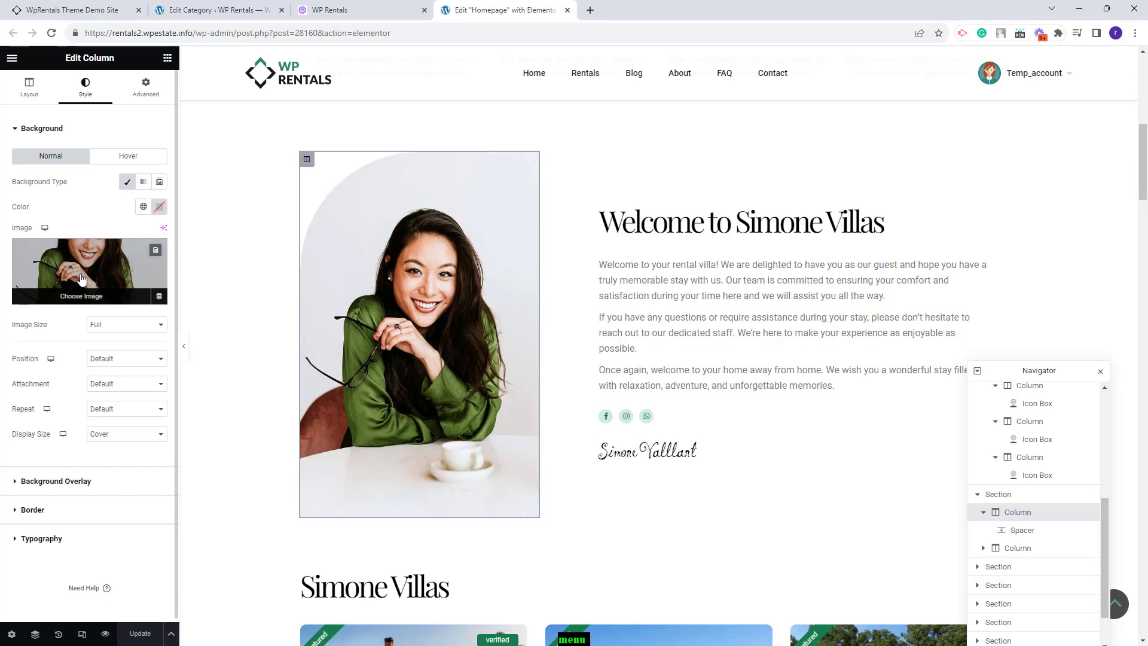
# - Inspect the welcome text column, its 'Welcome to Simone Villas' heading and paragraph text
pyautogui.click(853, 259)
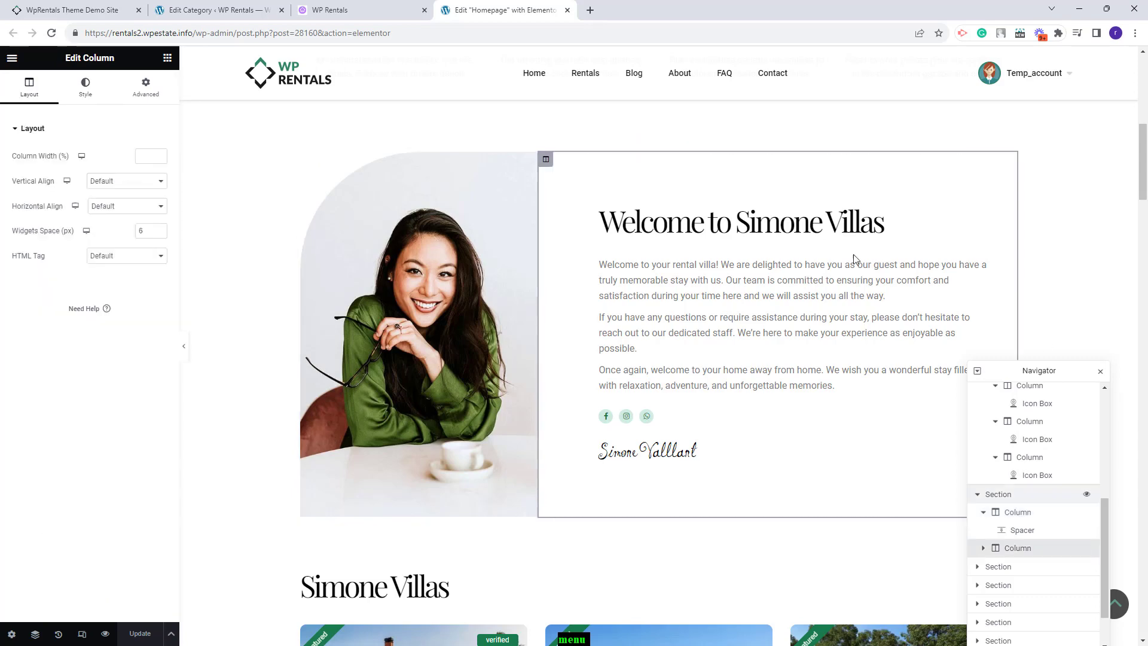
pyautogui.click(782, 219)
pyautogui.click(732, 306)
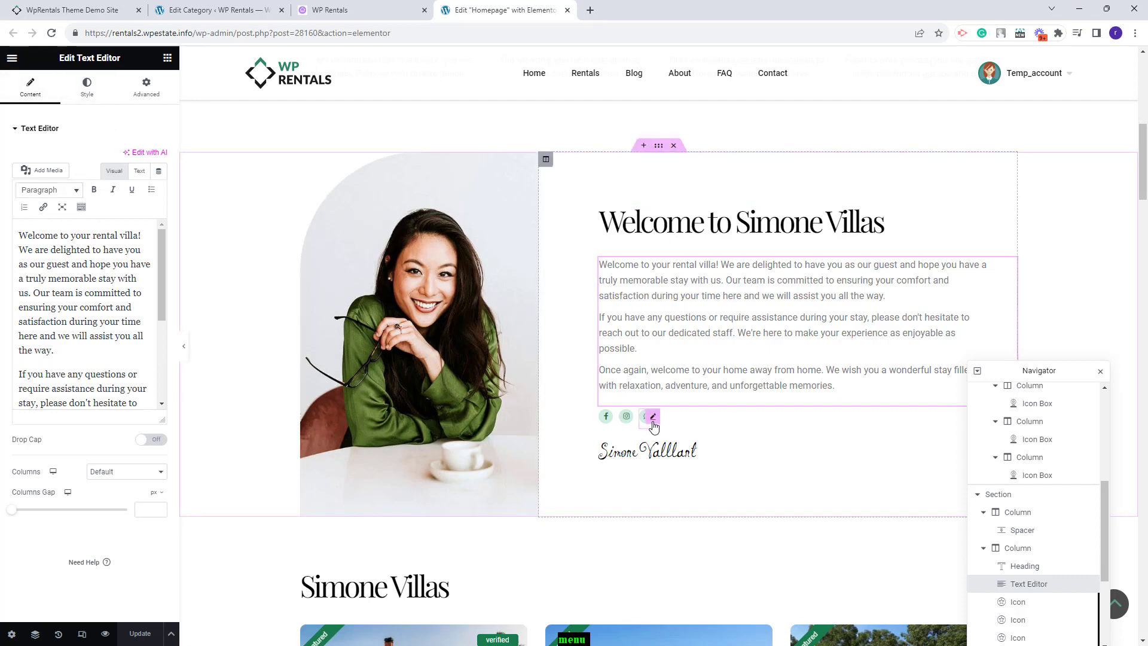
# - Check the Facebook social icon's link setting
pyautogui.click(611, 419)
pyautogui.click(611, 419)
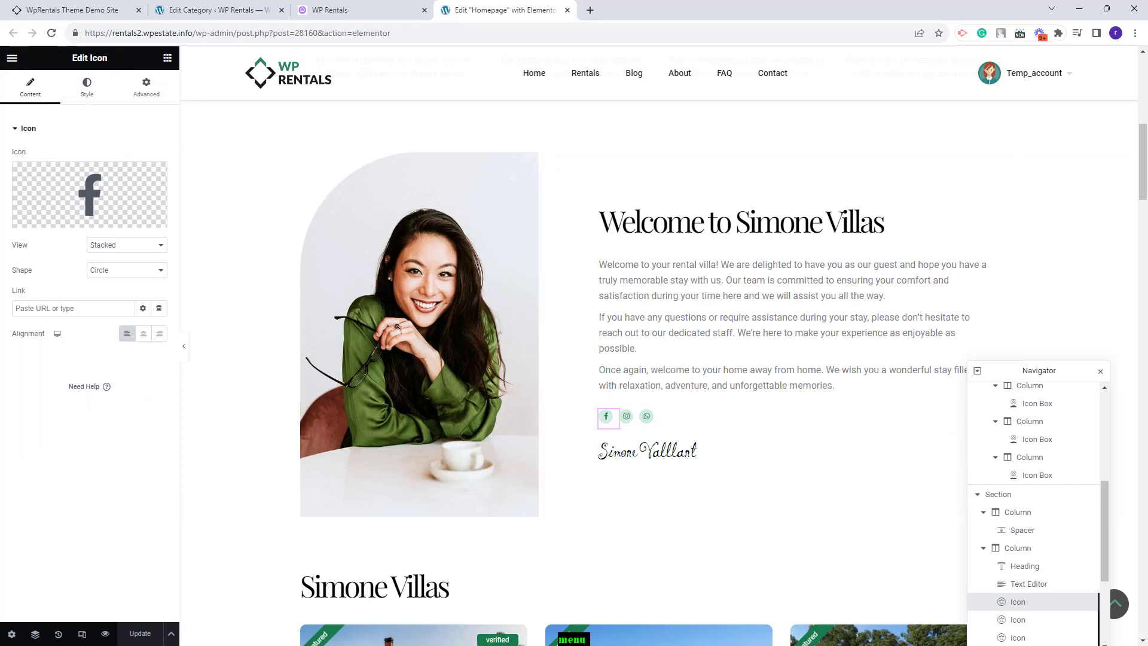
pyautogui.moveTo(103, 173)
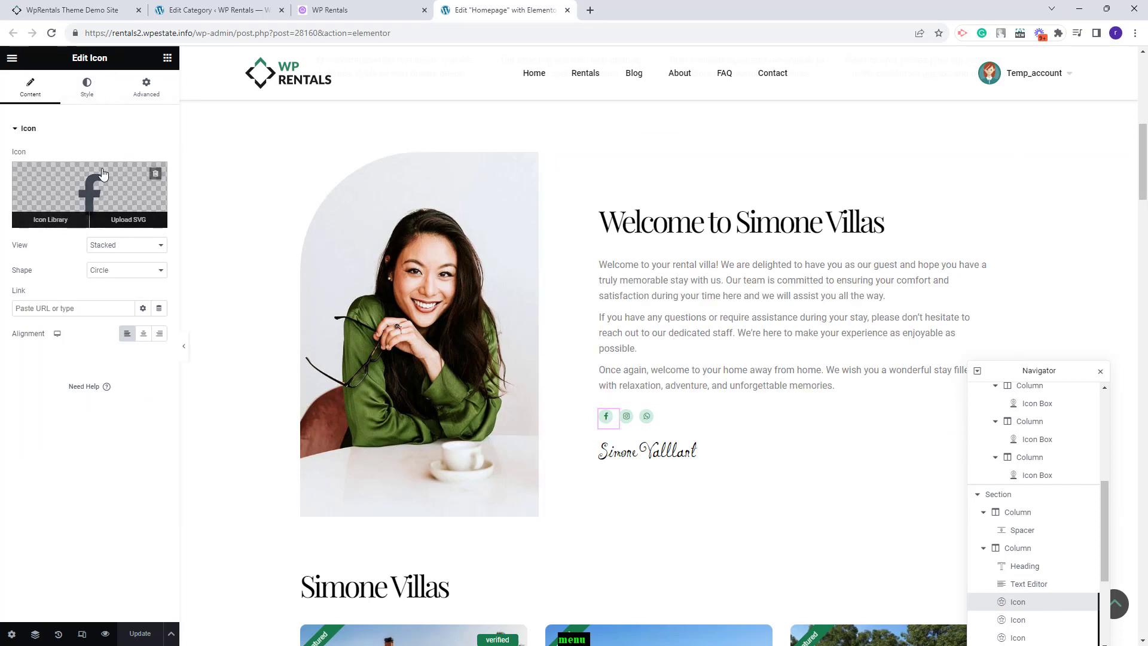
pyautogui.click(53, 306)
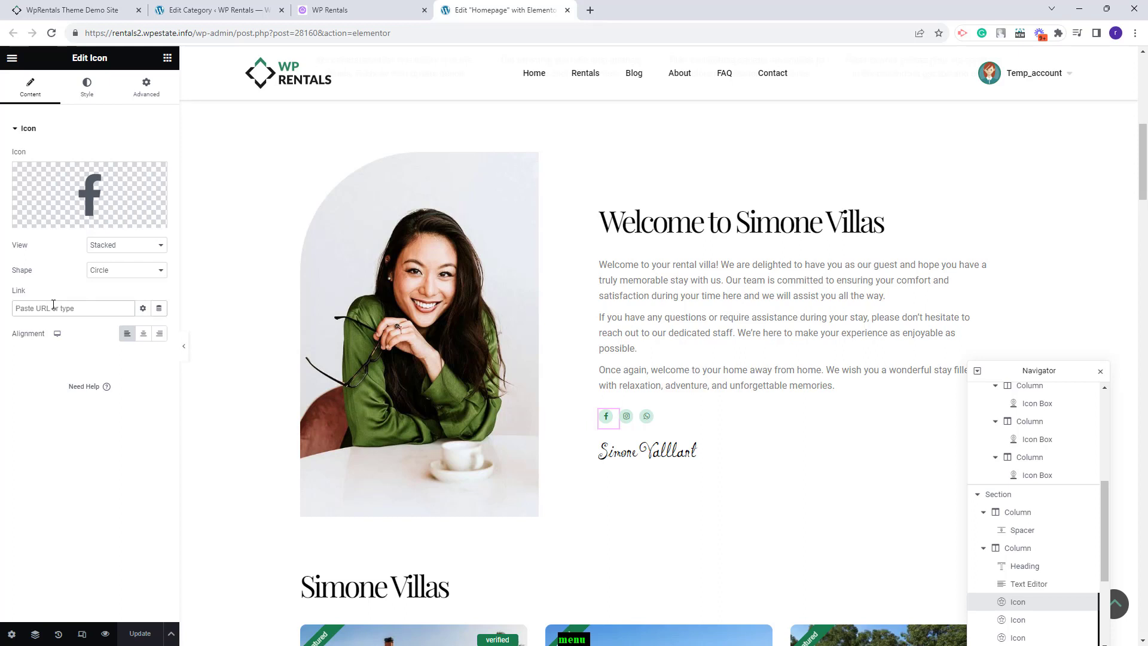
pyautogui.click(695, 451)
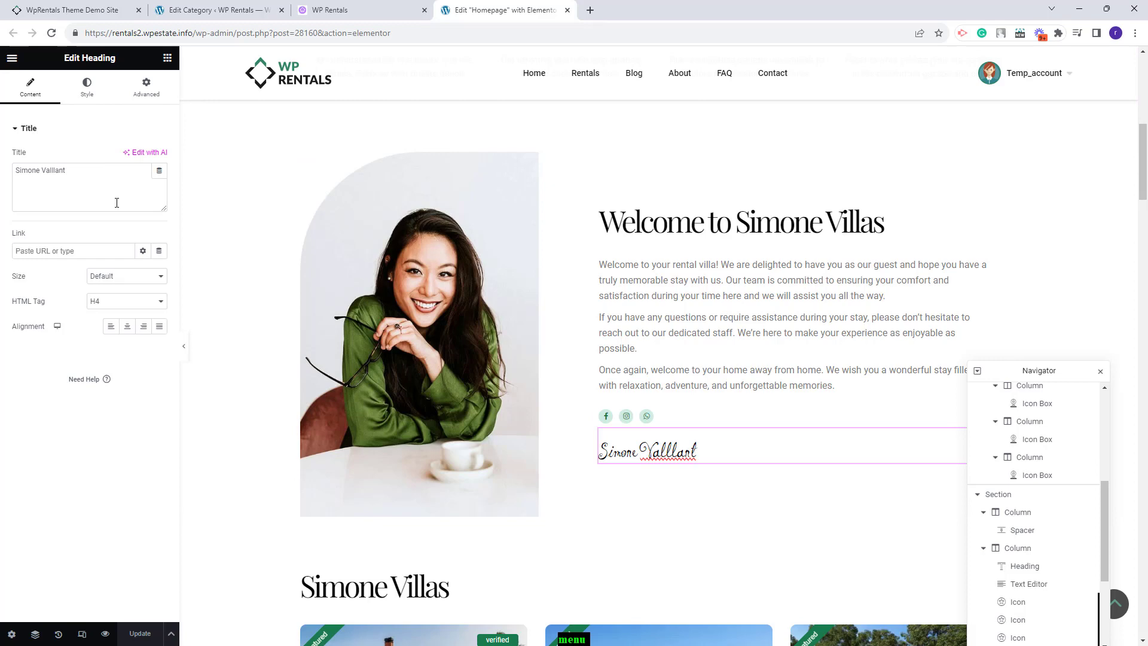
pyautogui.scroll(-4, 1017, 538)
pyautogui.scroll(-6, 645, 464)
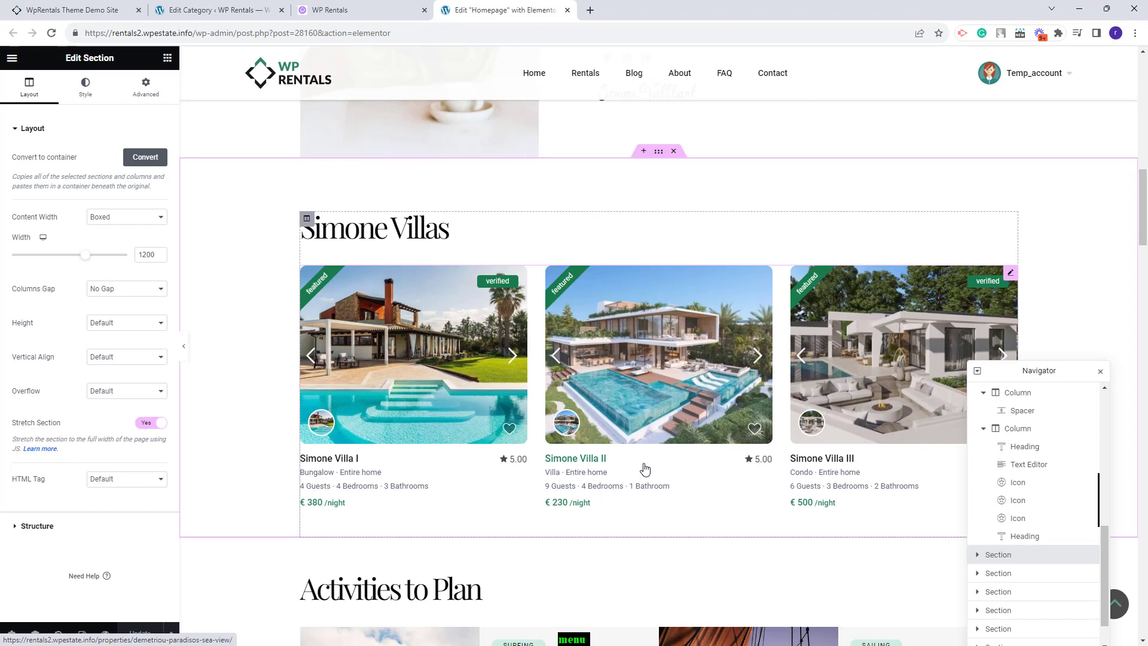
# - Review the Simone Villas listings widget's content, filter and border settings
pyautogui.click(598, 389)
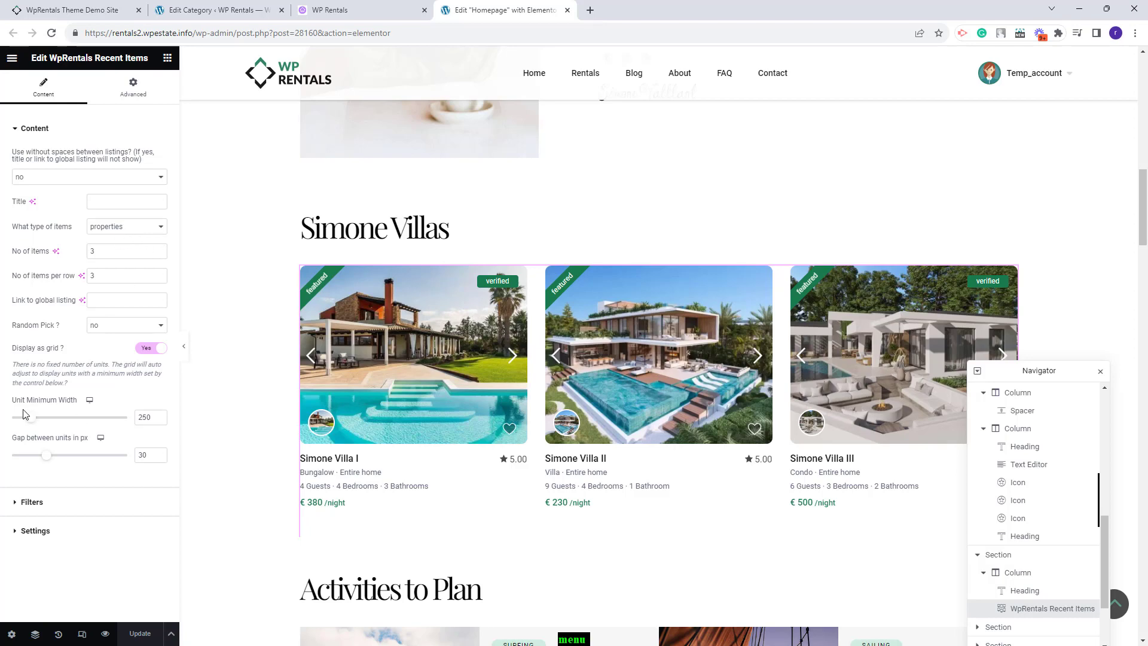
pyautogui.click(46, 503)
pyautogui.click(36, 388)
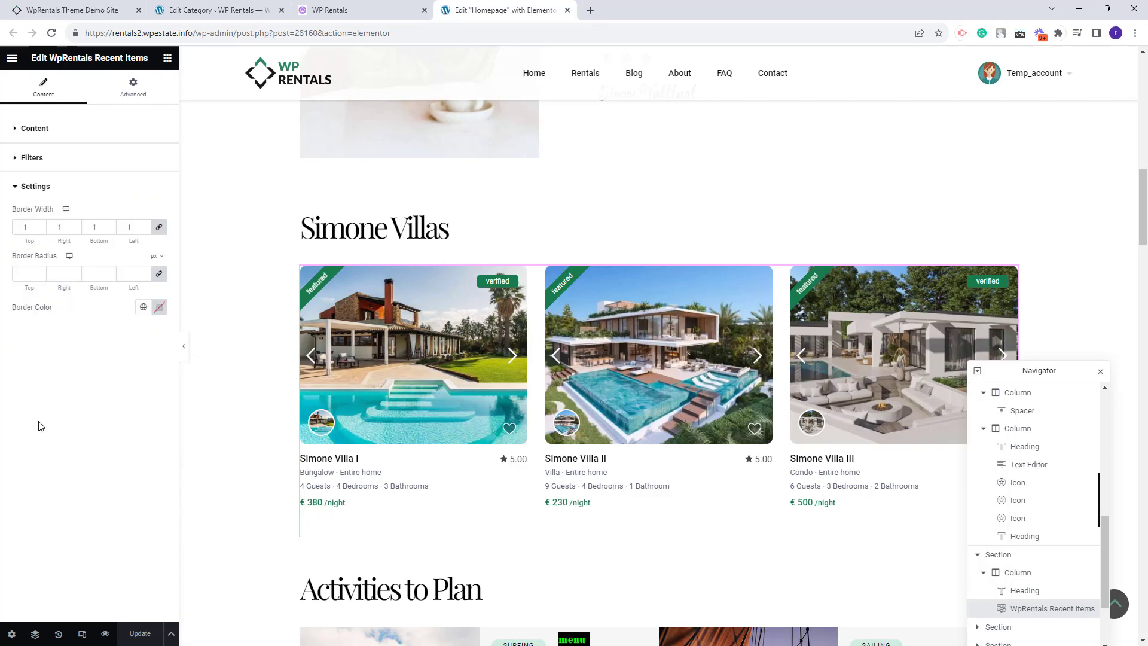
# - Select the Activities to Plan section, boxed at 1200 width with Stretch off
pyautogui.scroll(-3, 1002, 508)
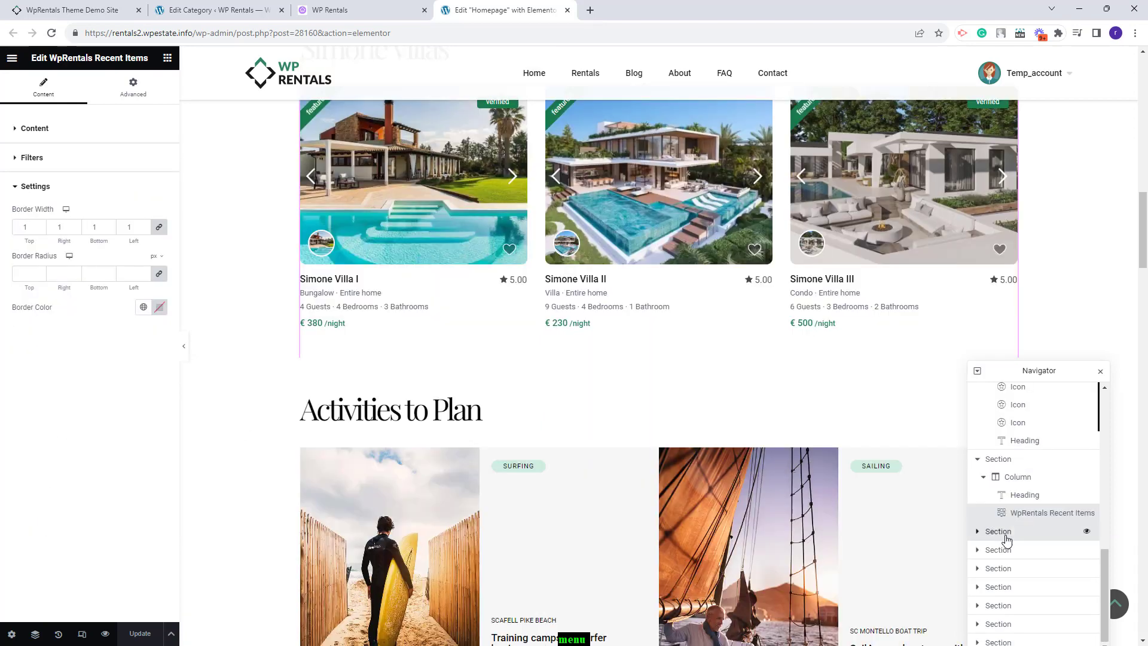
pyautogui.click(1007, 534)
pyautogui.scroll(-3, 704, 503)
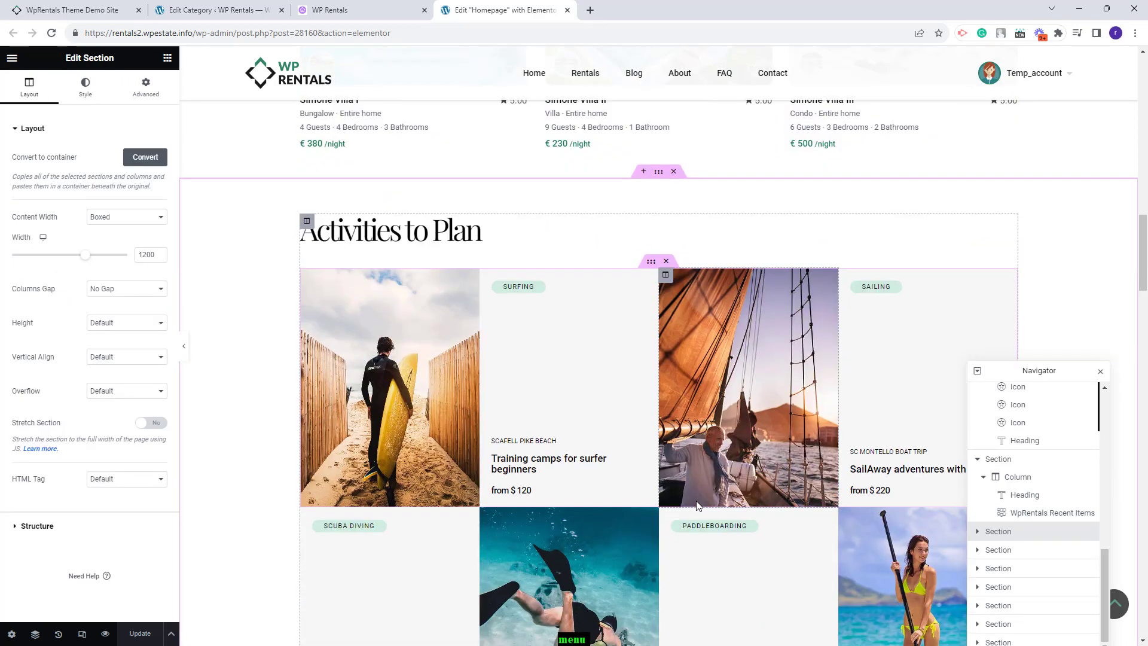
# - Select the activity grid's inner section and view the surfer column's background image
pyautogui.click(698, 506)
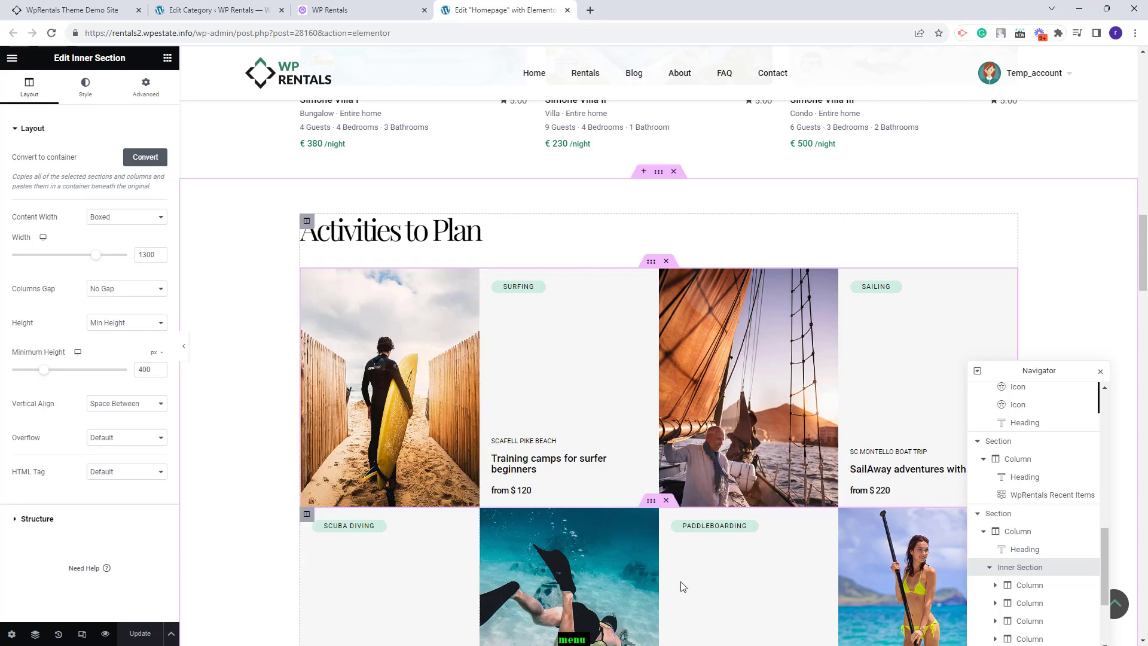
pyautogui.click(999, 586)
pyautogui.click(996, 588)
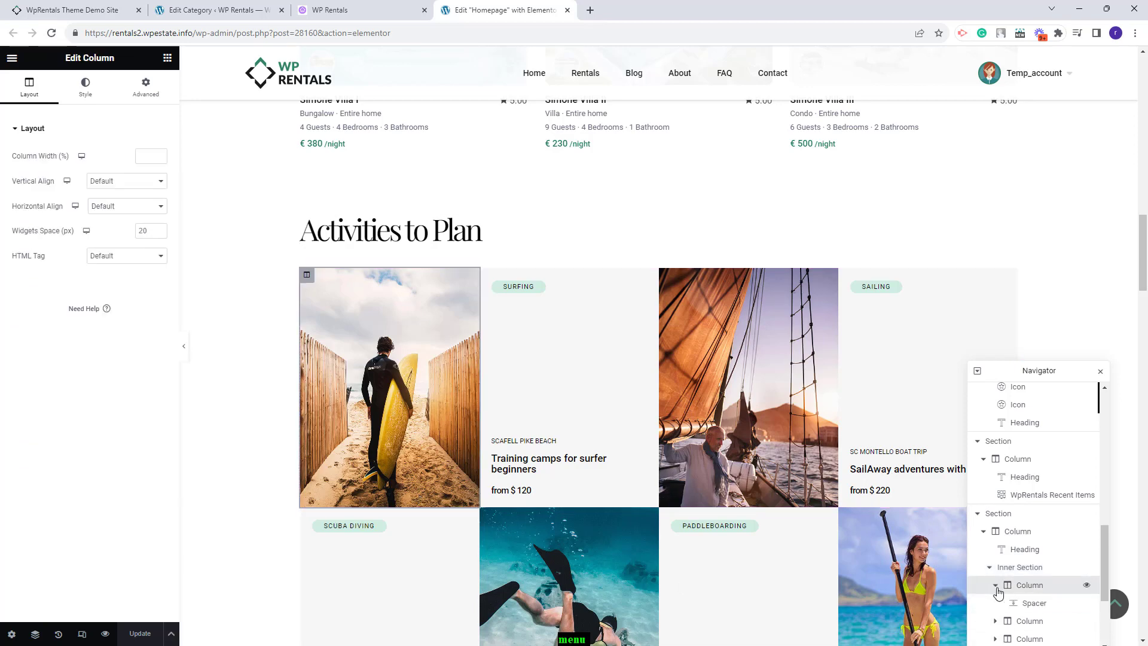
pyautogui.click(85, 86)
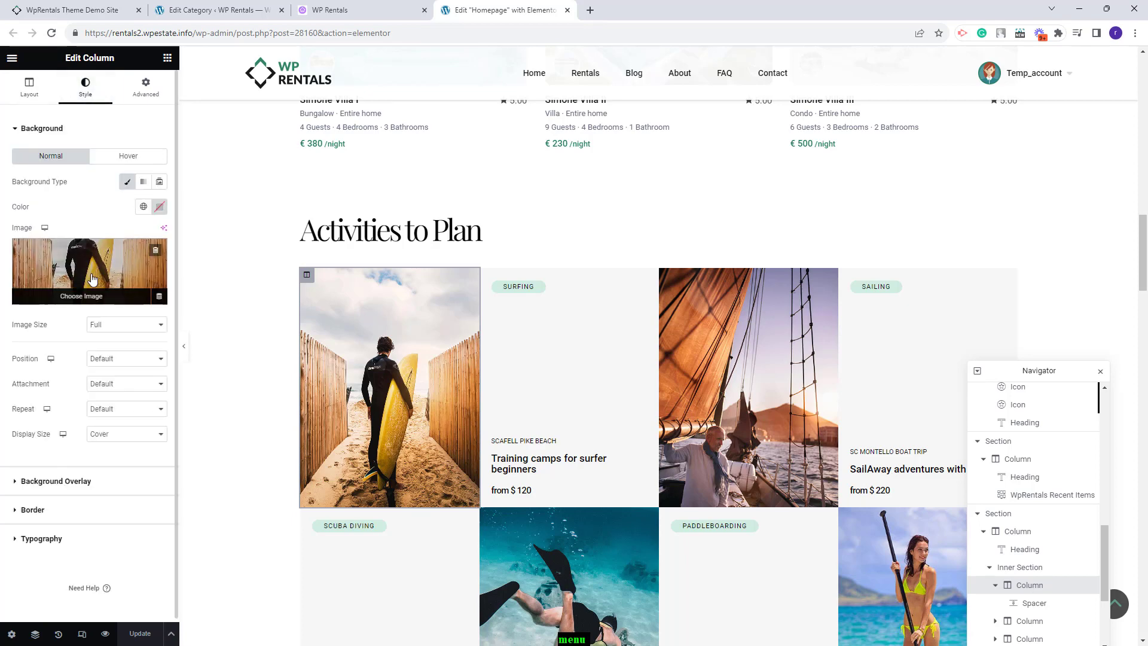
# - Inspect the SURFING button and the SCAFELL PIKE BEACH trip heading
pyautogui.click(568, 371)
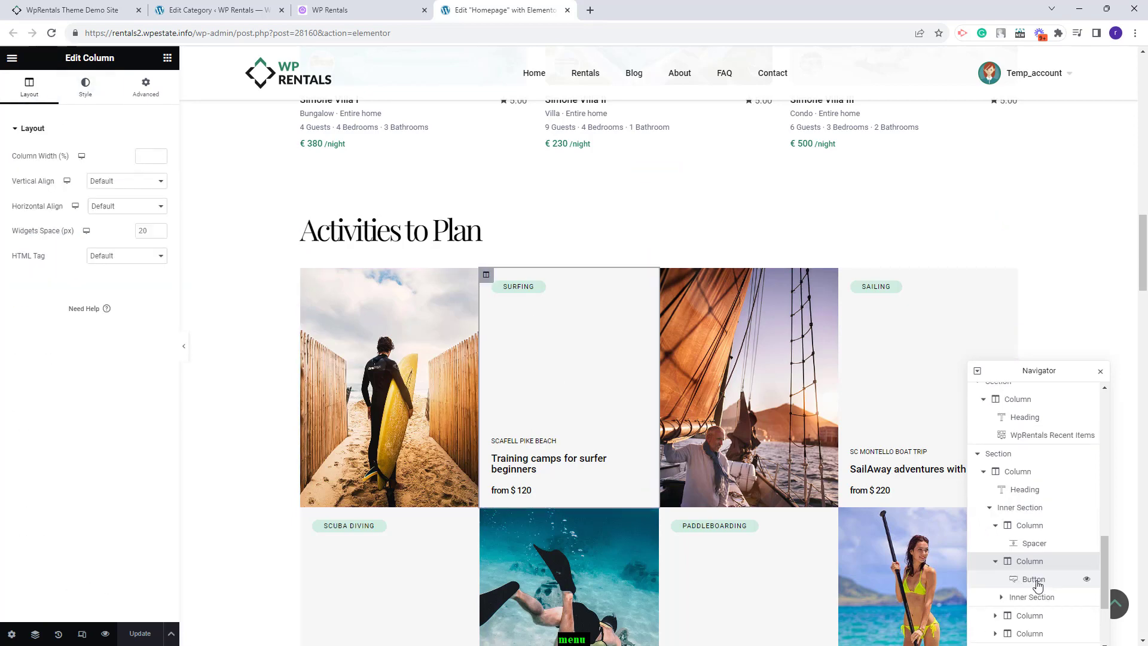
pyautogui.click(1033, 579)
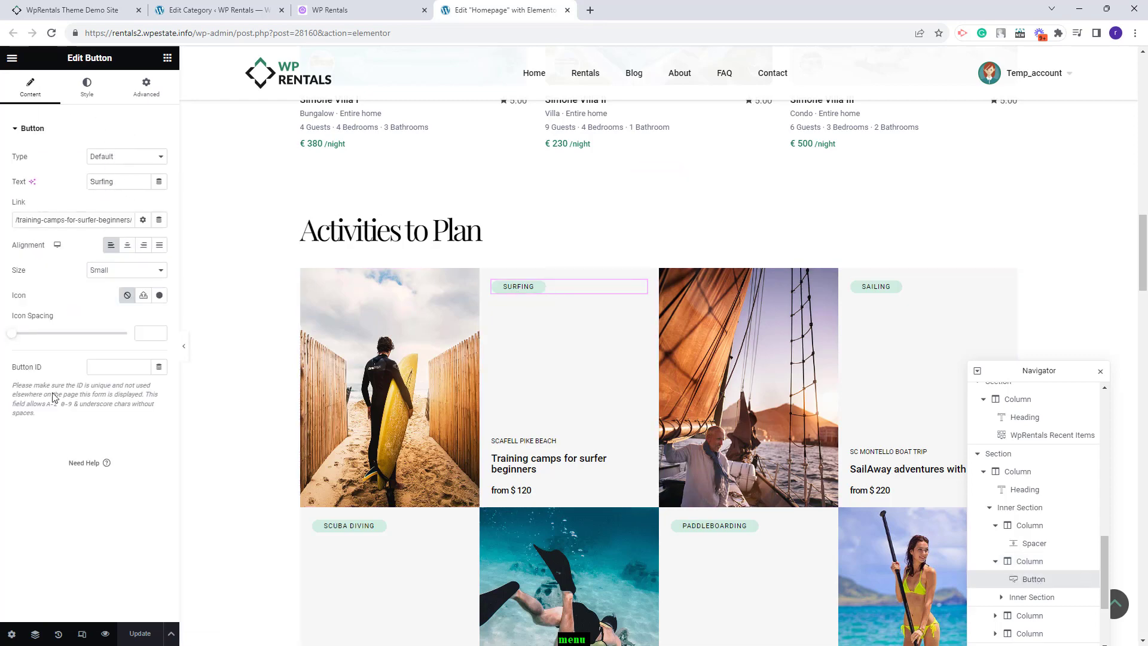
pyautogui.click(1029, 597)
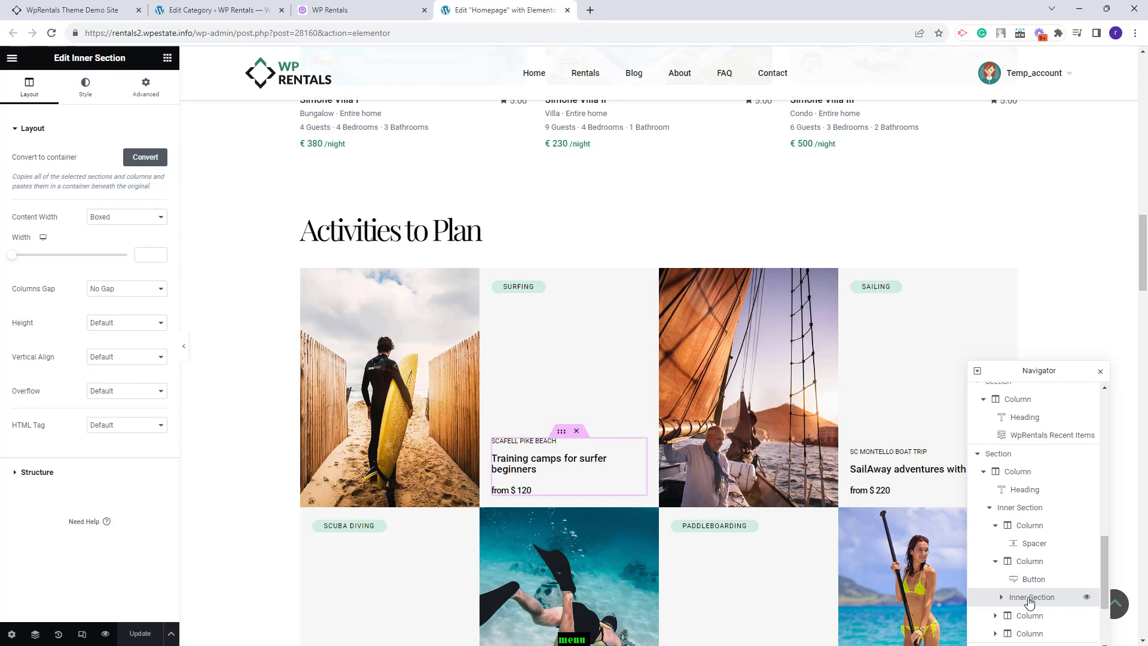
pyautogui.click(1001, 597)
pyautogui.click(1050, 580)
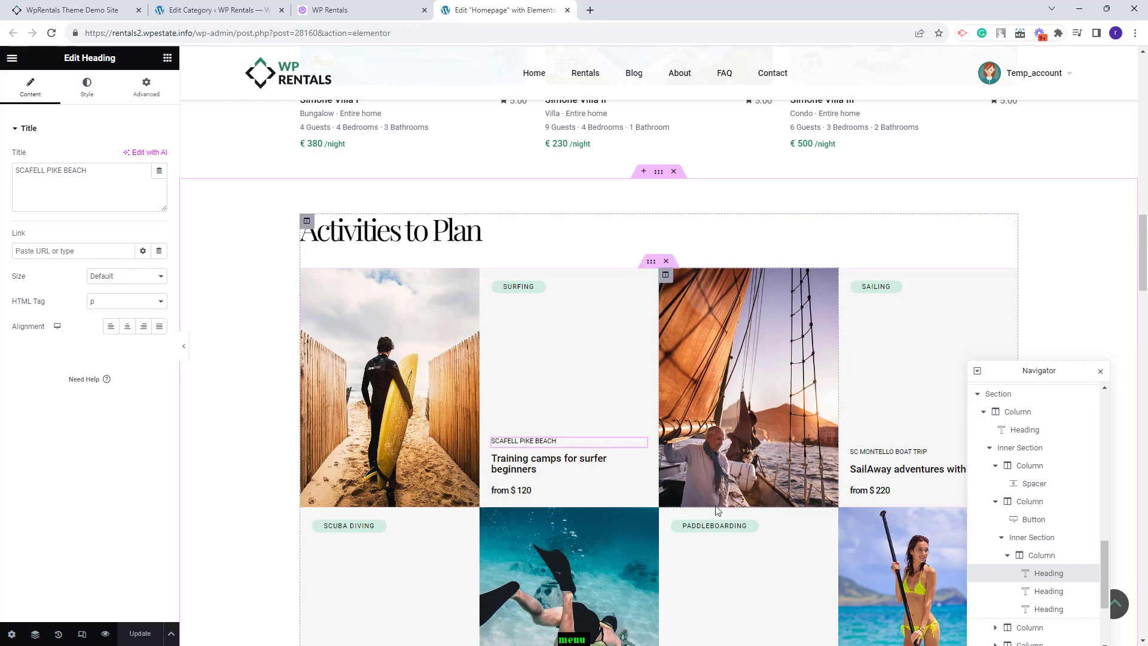
# - Check the sailing column's background image, SAILING button and 'from $ 220' H2 heading
pyautogui.click(772, 468)
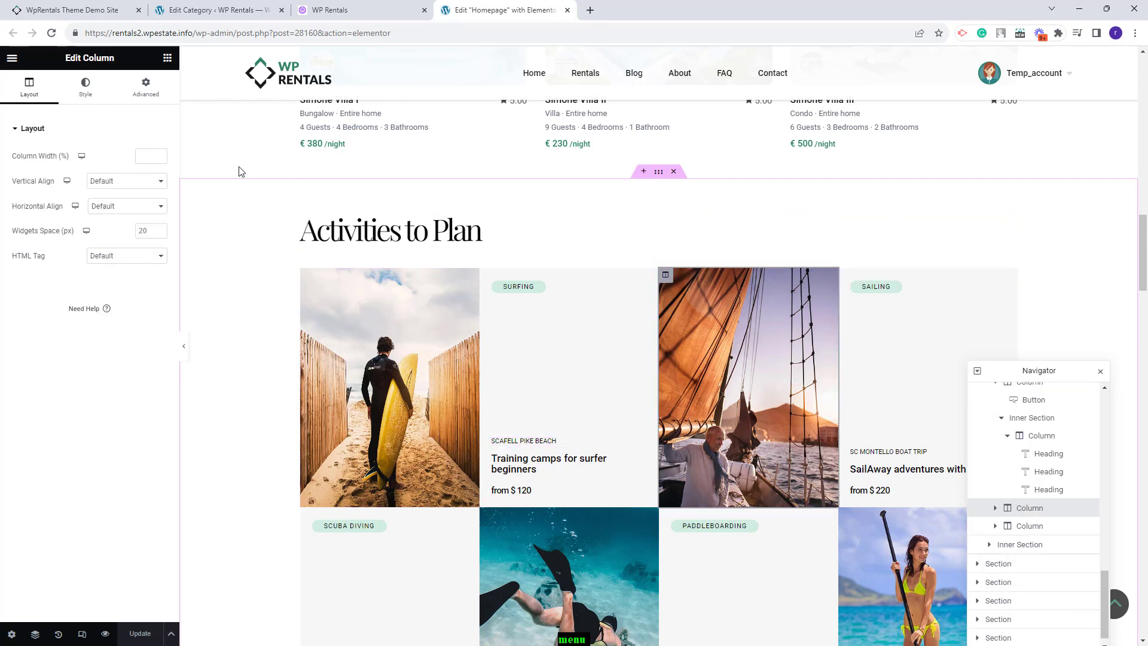
pyautogui.click(82, 96)
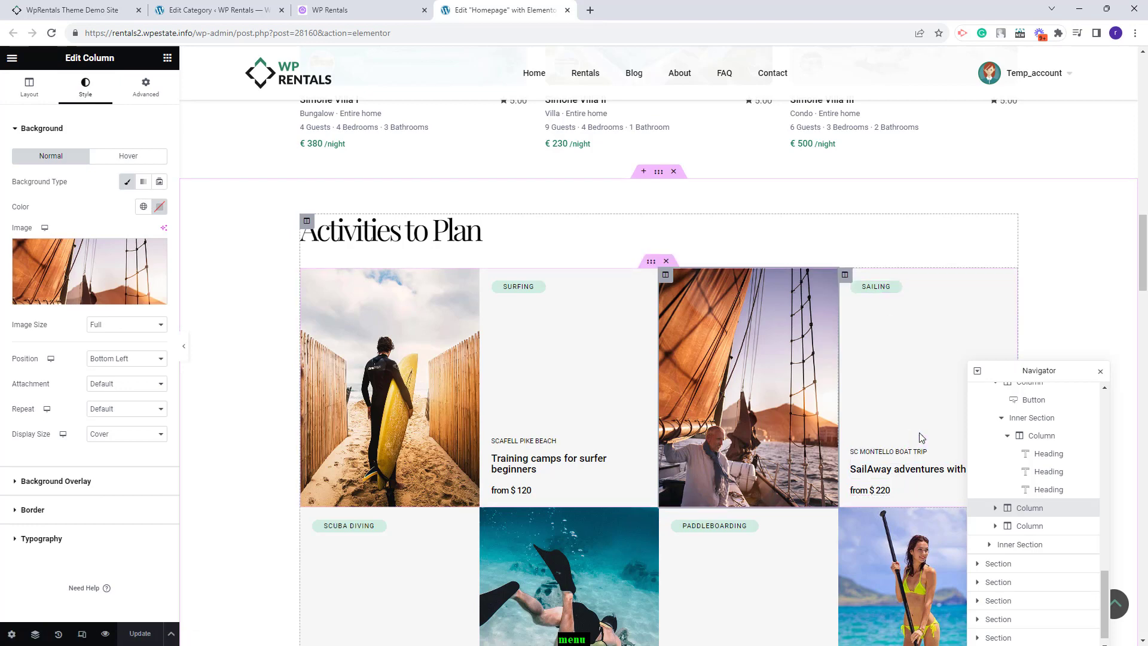
pyautogui.click(875, 297)
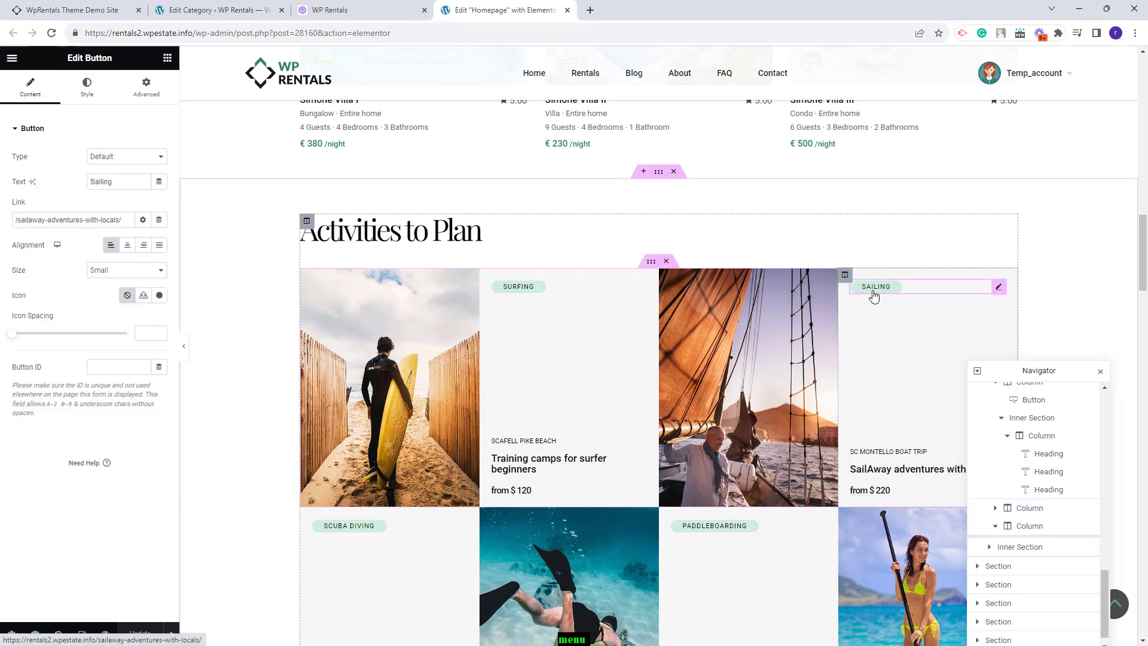
pyautogui.click(879, 490)
pyautogui.scroll(-10, 753, 399)
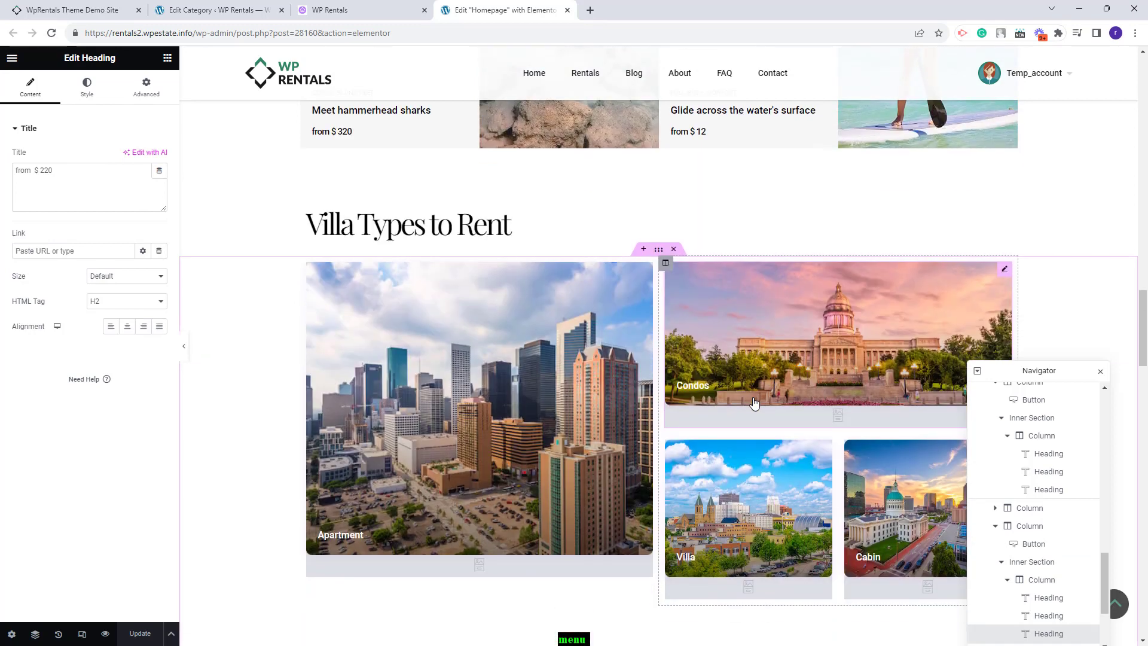
# - Check the Apartment featured-category card's design types, then select the Features & Amenities section
pyautogui.scroll(-2, 999, 512)
pyautogui.click(1010, 550)
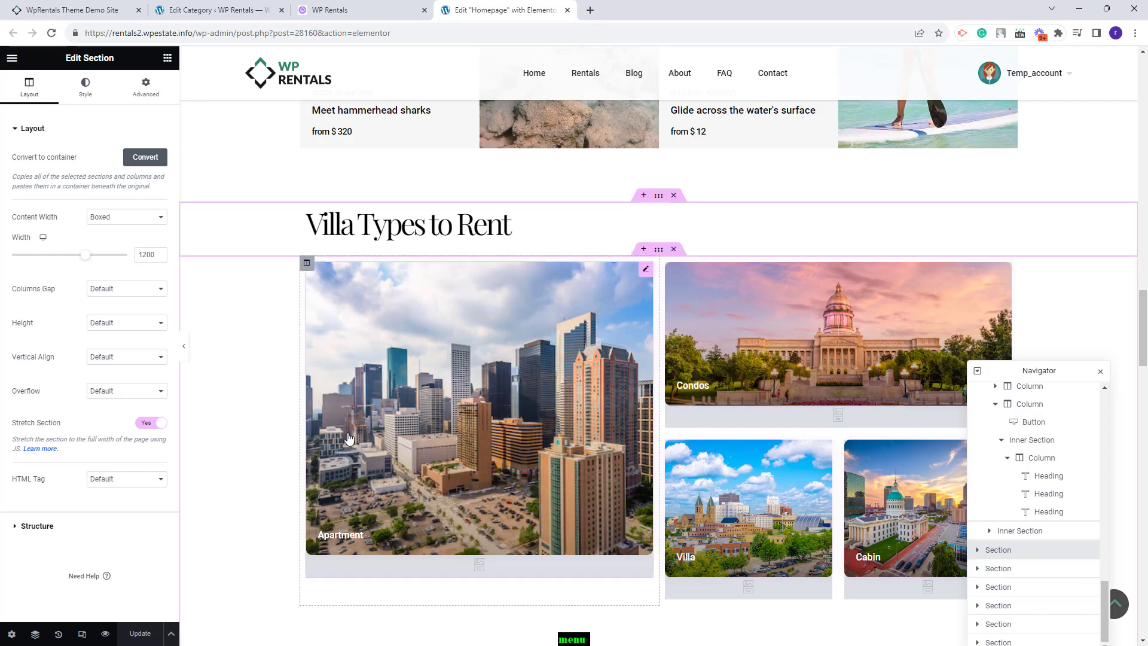
pyautogui.click(352, 462)
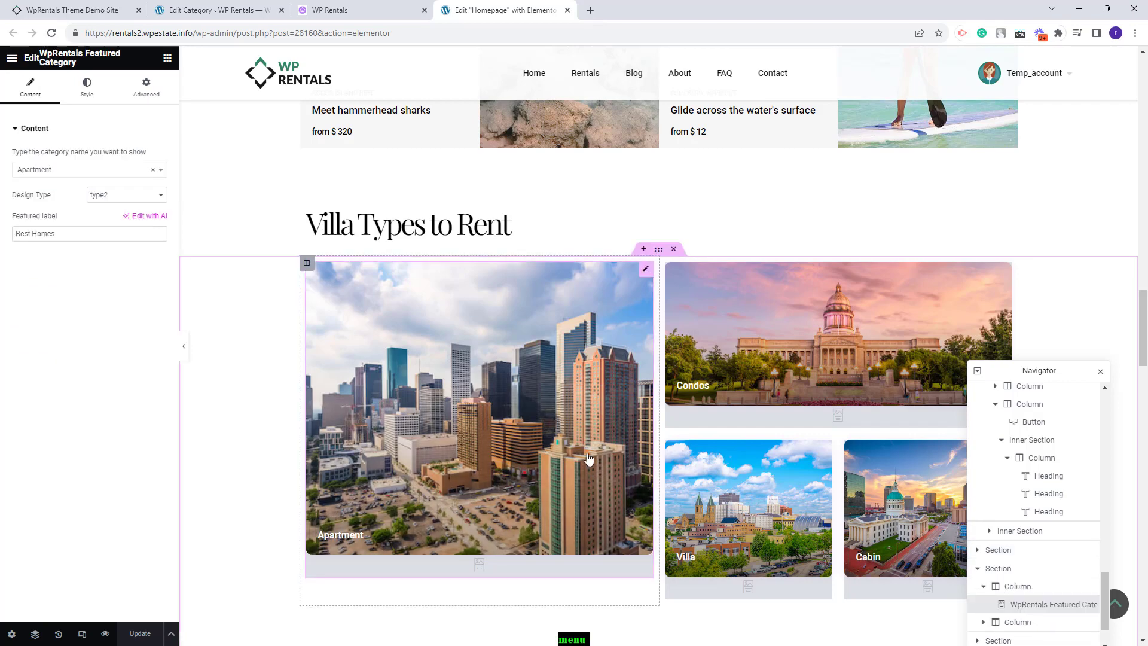
pyautogui.click(107, 196)
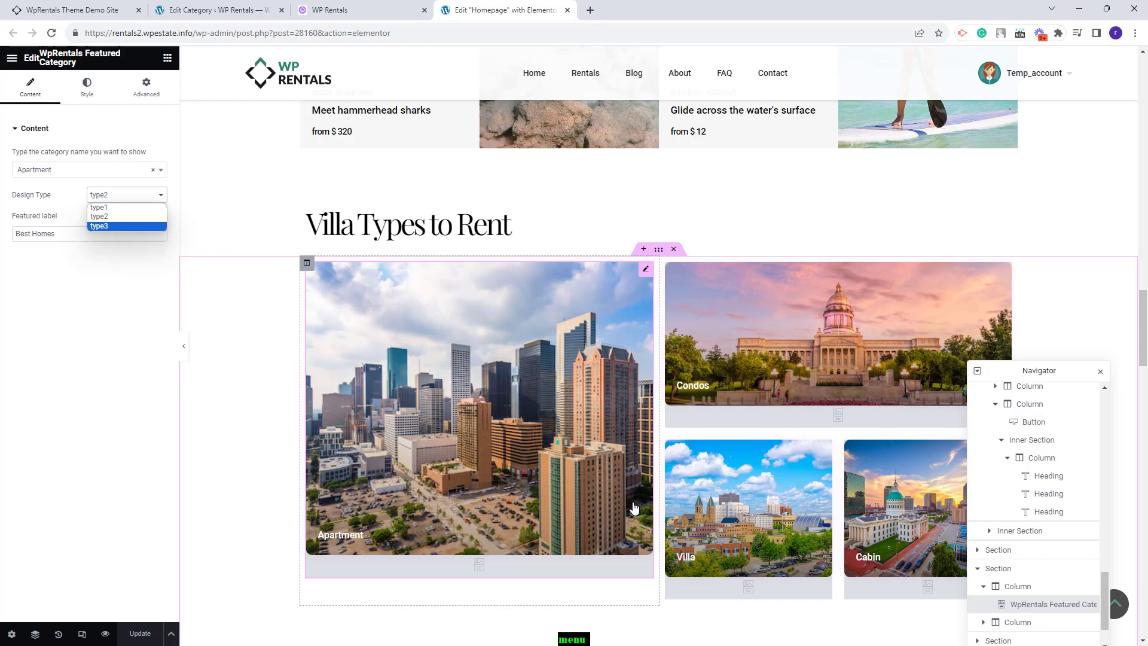
pyautogui.scroll(-2, 1035, 508)
pyautogui.click(1007, 601)
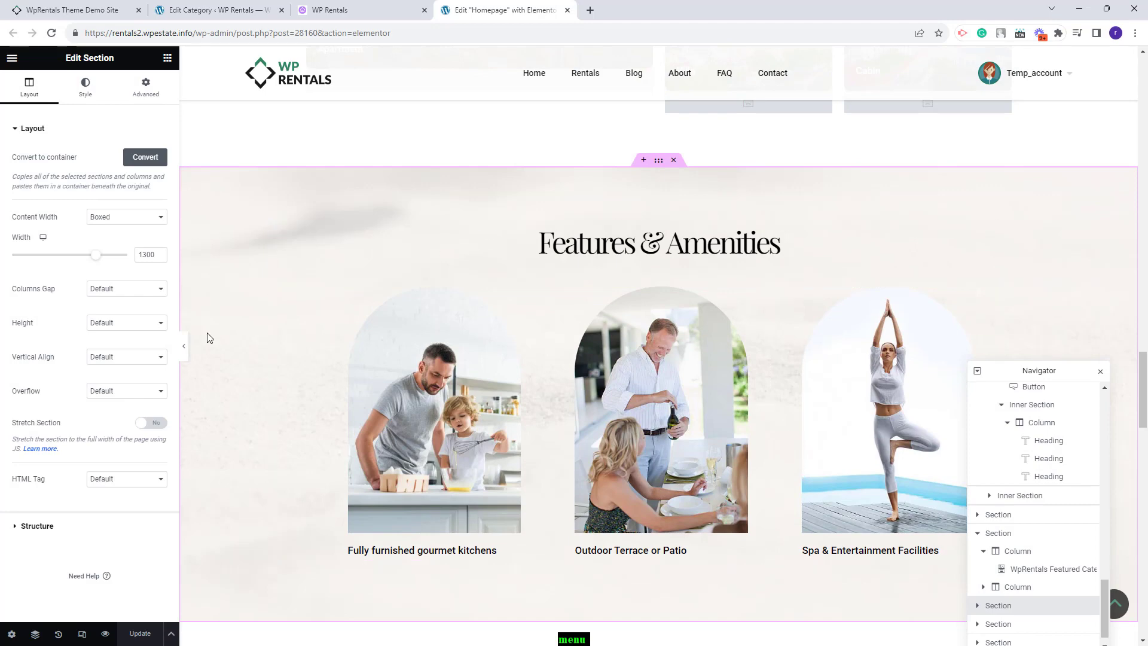
# - View the Features & Amenities section's Style background overlay settings
pyautogui.scroll(3, 967, 430)
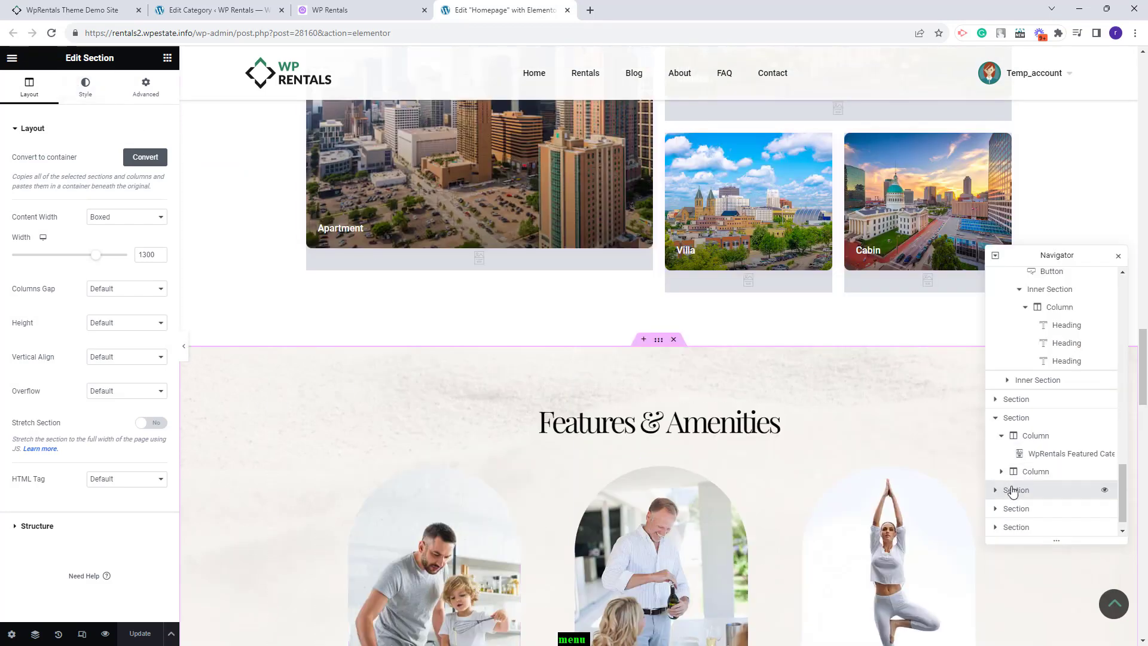
pyautogui.click(86, 86)
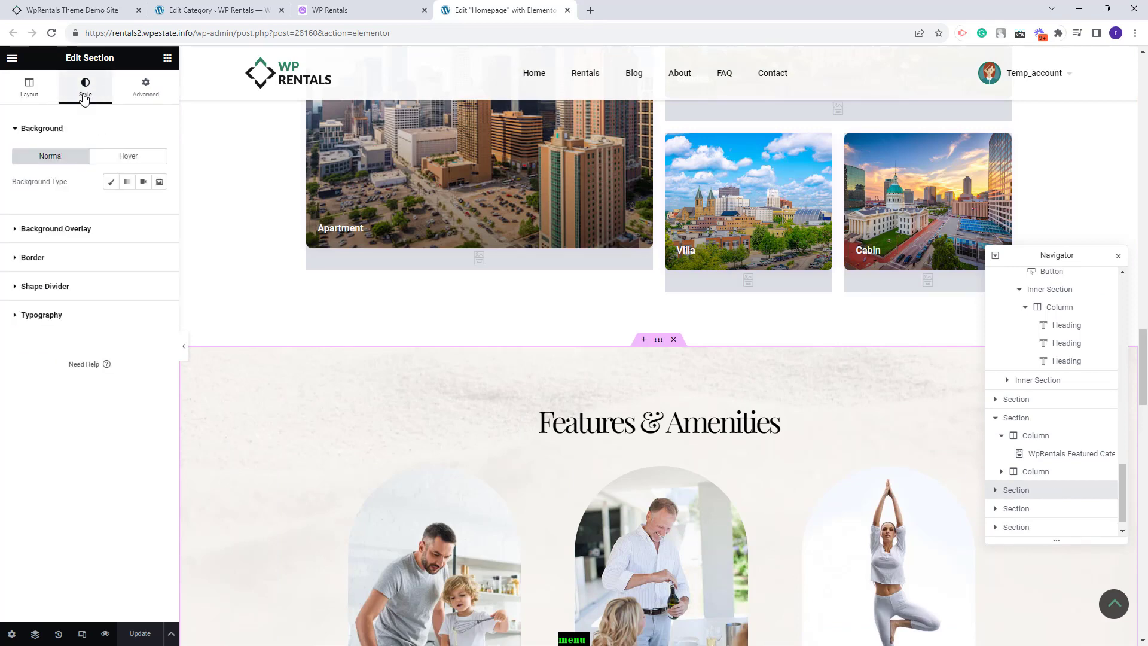
pyautogui.click(65, 229)
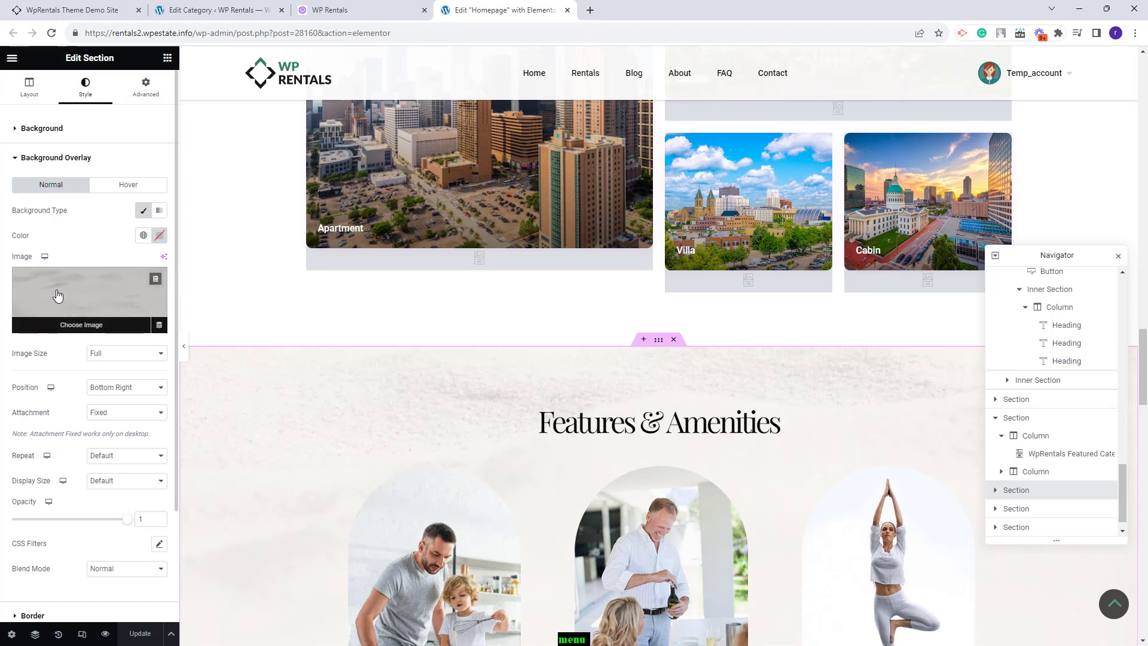
# - Select the kitchen photo and its 'Fully furnished gourmet kitchens' H4 caption
pyautogui.scroll(-3, 418, 427)
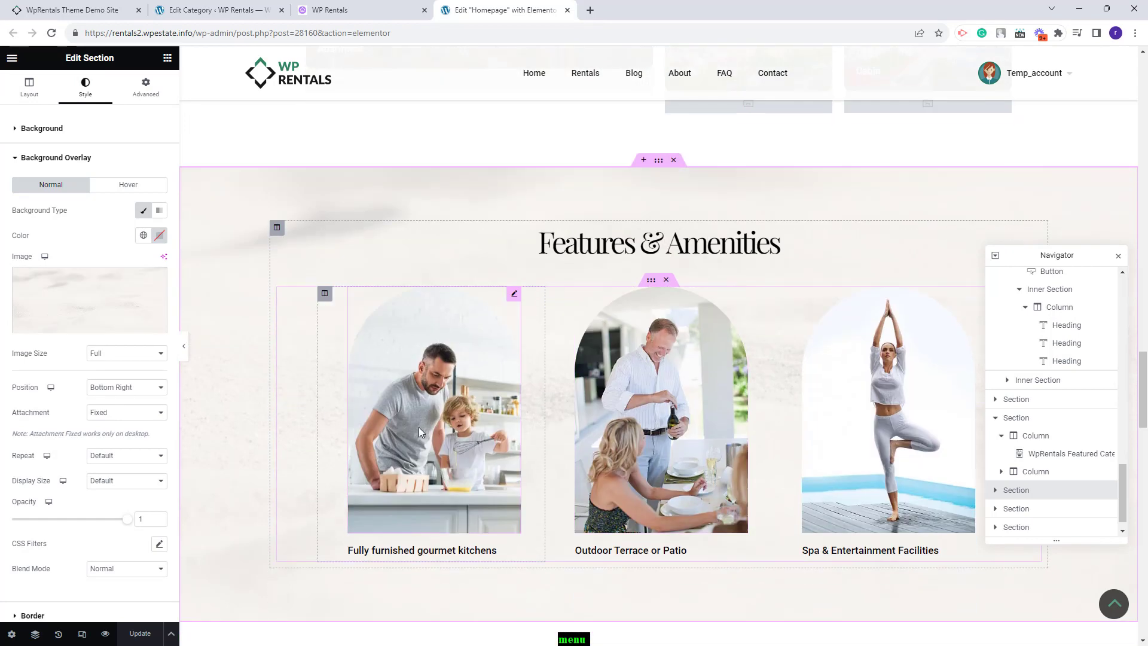
pyautogui.click(418, 427)
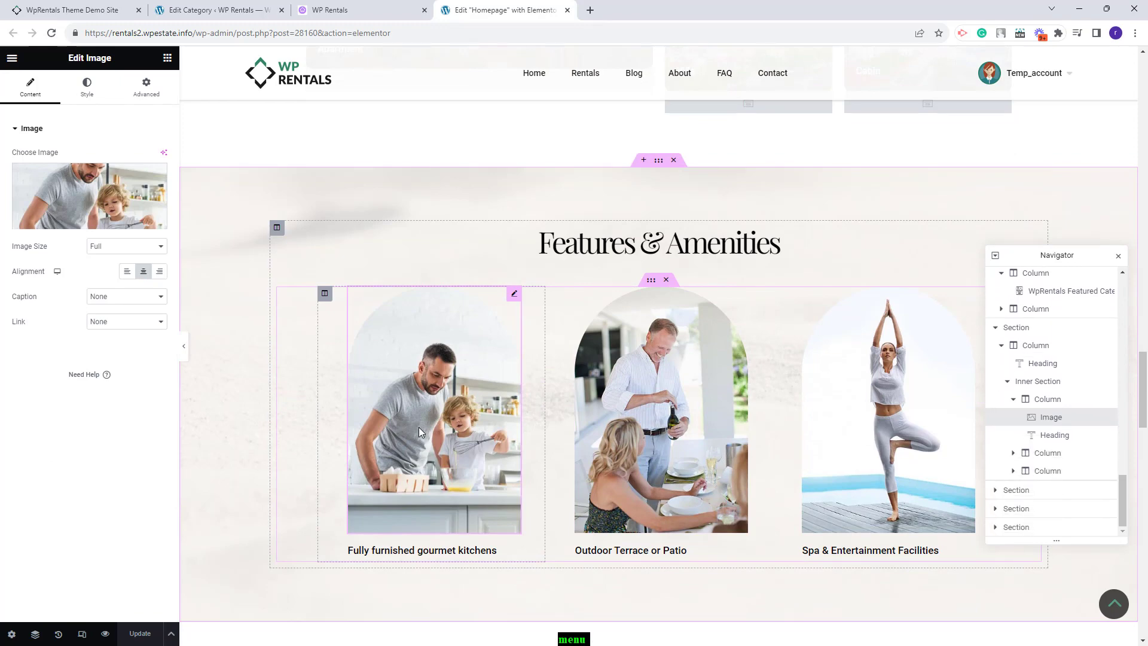
pyautogui.click(402, 553)
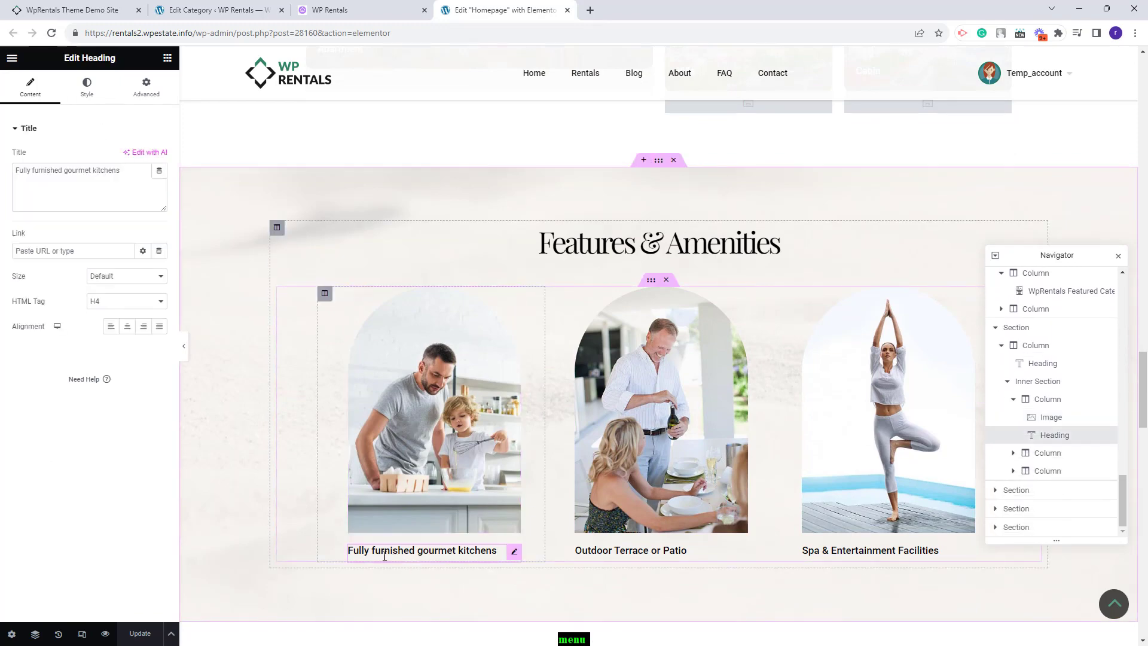
# - Inspect the 24/7 Support, work-with-locals and Safe rental boxes, then select the Our Blog section
pyautogui.click(1030, 491)
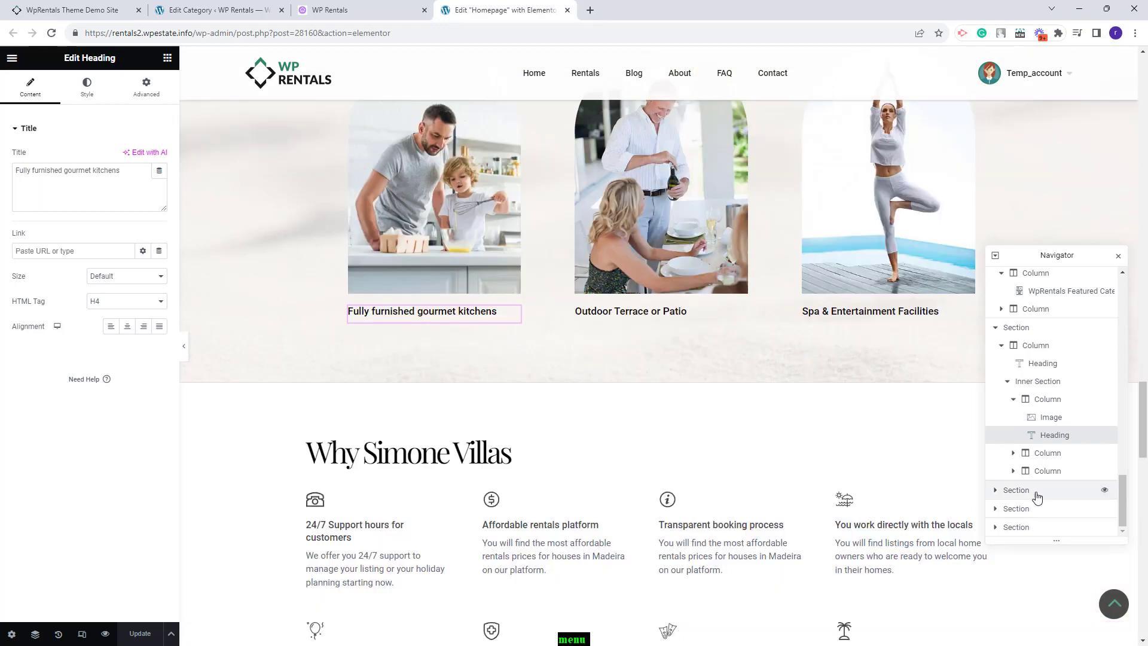
pyautogui.scroll(-3, 819, 473)
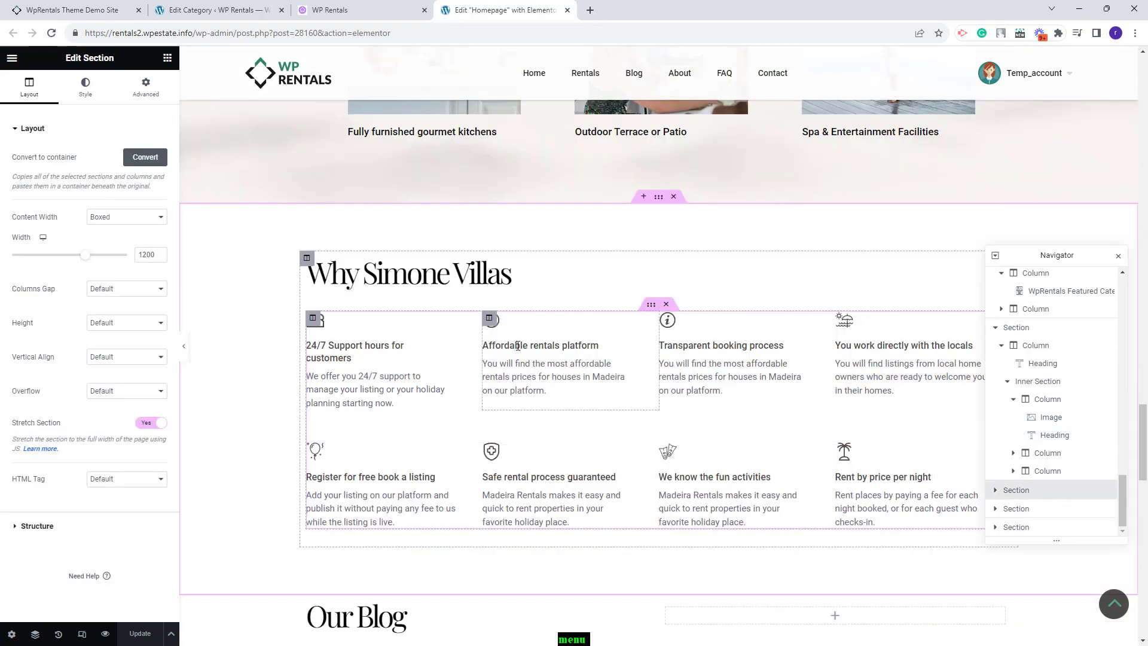
pyautogui.click(346, 357)
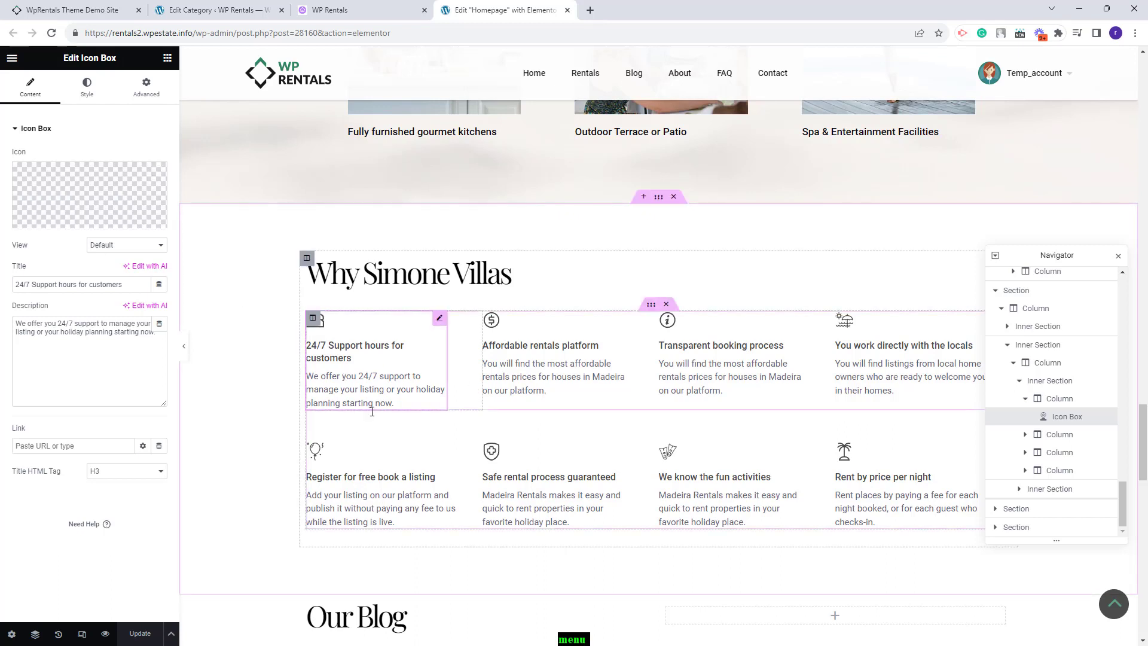
pyautogui.click(791, 371)
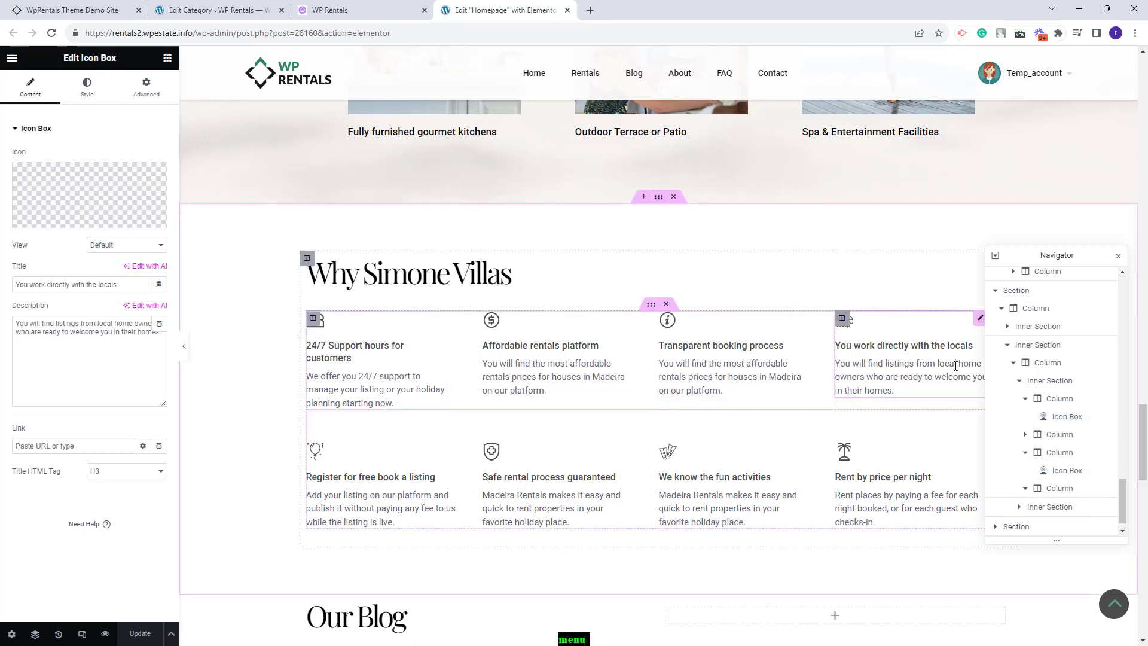
pyautogui.click(383, 505)
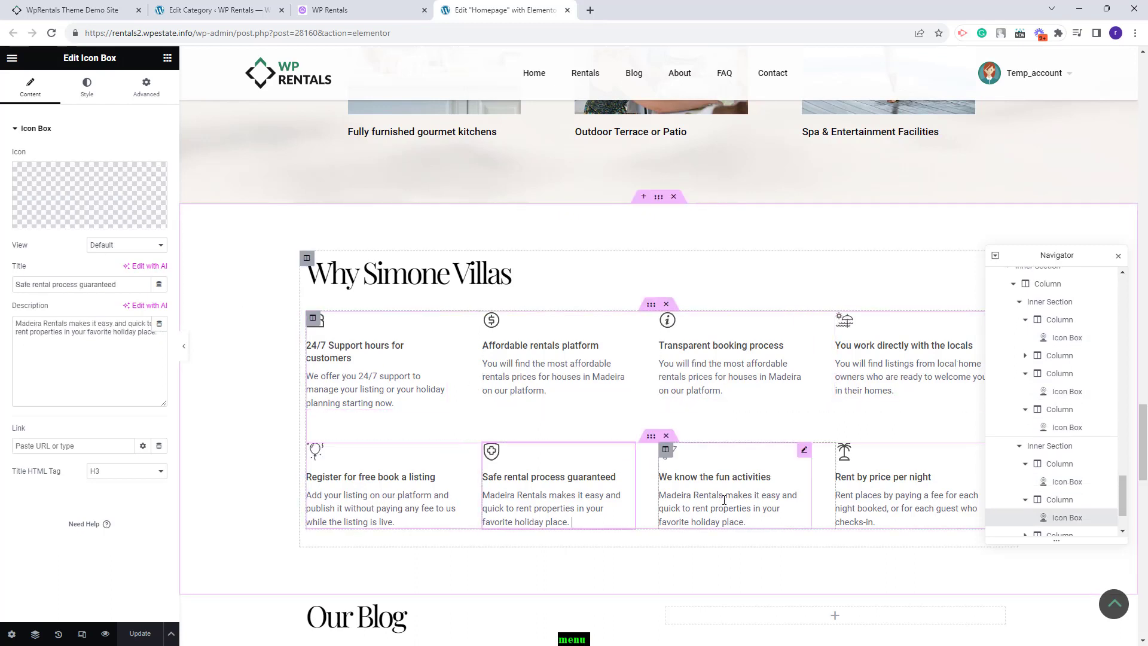
pyautogui.scroll(-3, 1022, 515)
pyautogui.click(1021, 514)
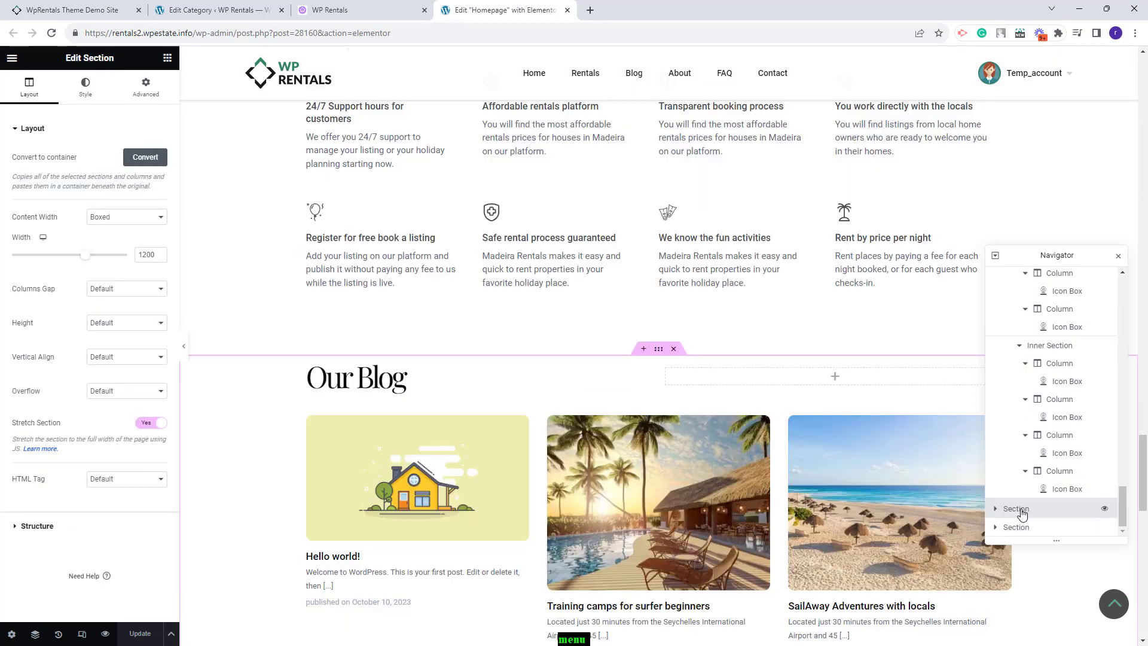
# - Keep the Our Blog recent-items widget showing articles, then select its Full Width section
pyautogui.click(544, 607)
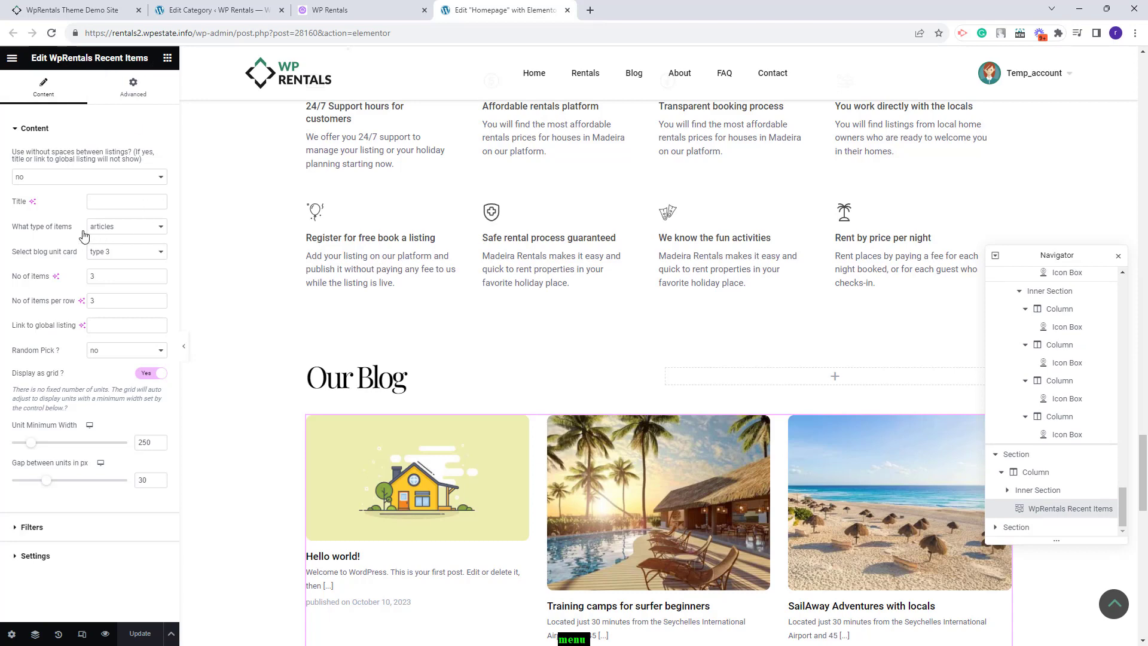
pyautogui.click(121, 231)
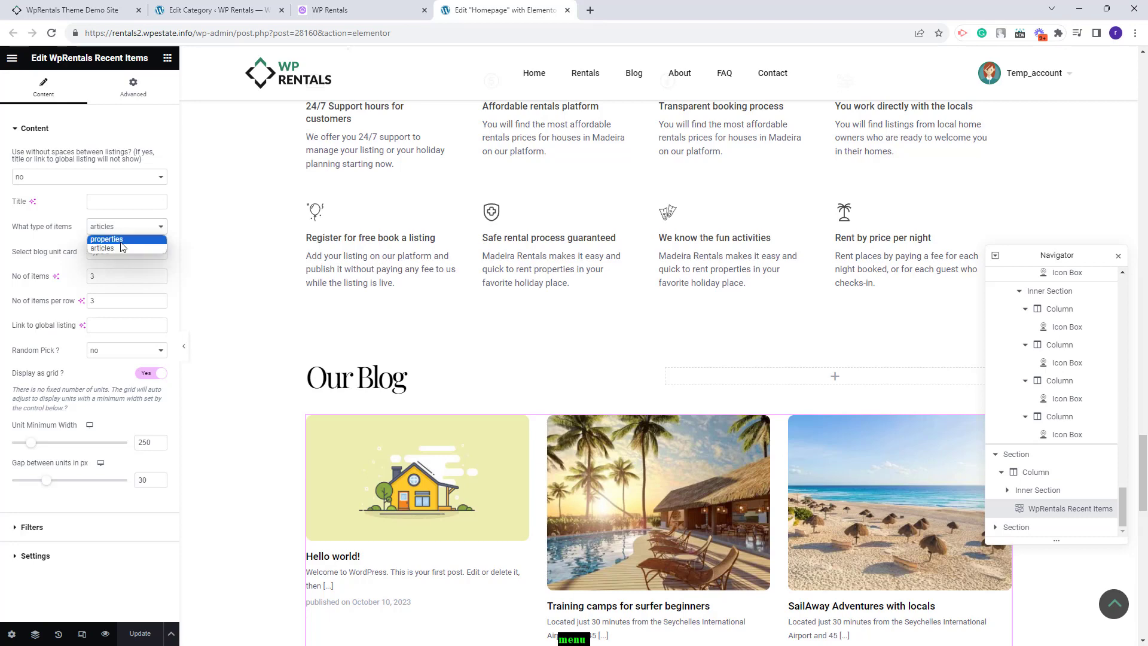
pyautogui.click(120, 248)
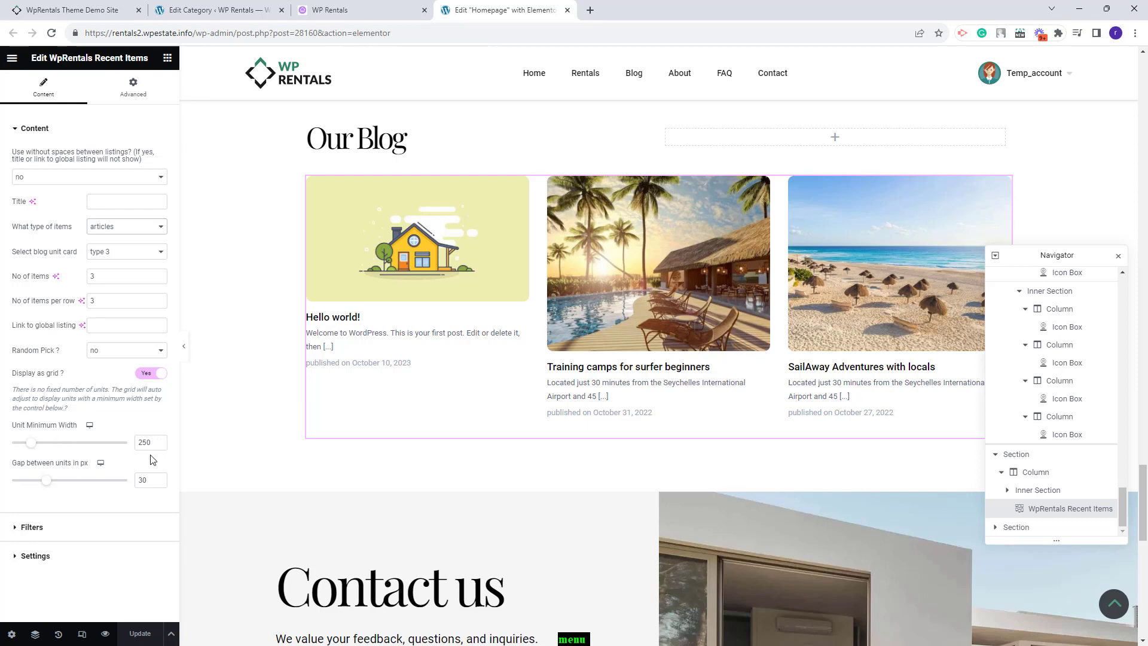
pyautogui.click(1016, 527)
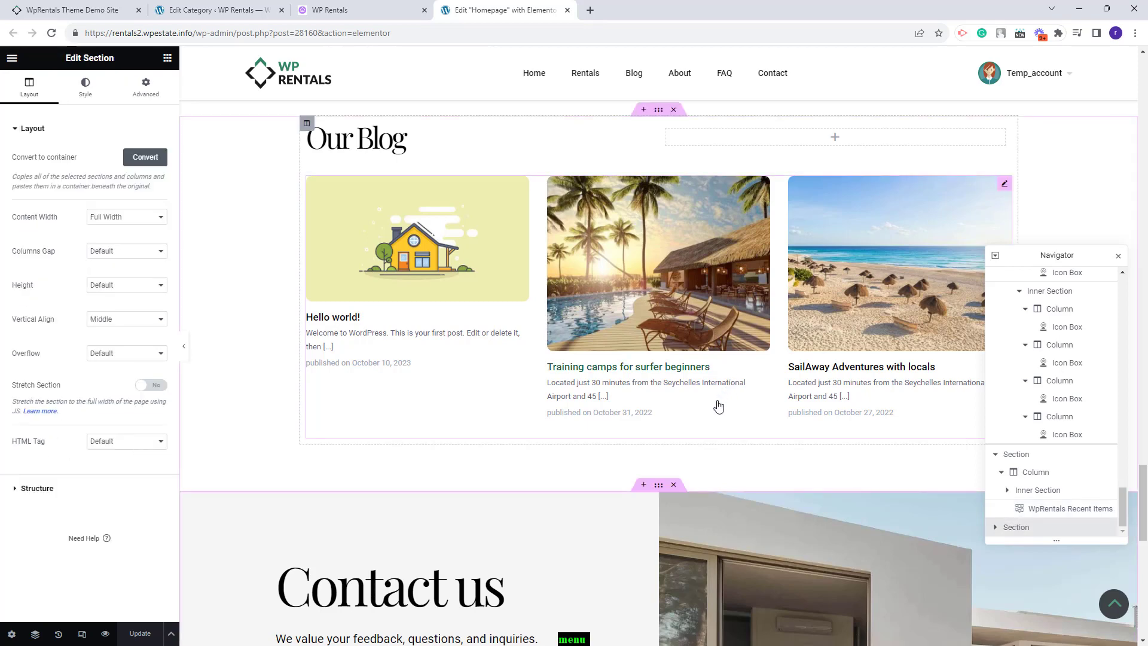
# - Inspect the Contact us heading, introduction paragraph and contact form
pyautogui.scroll(-7, 719, 406)
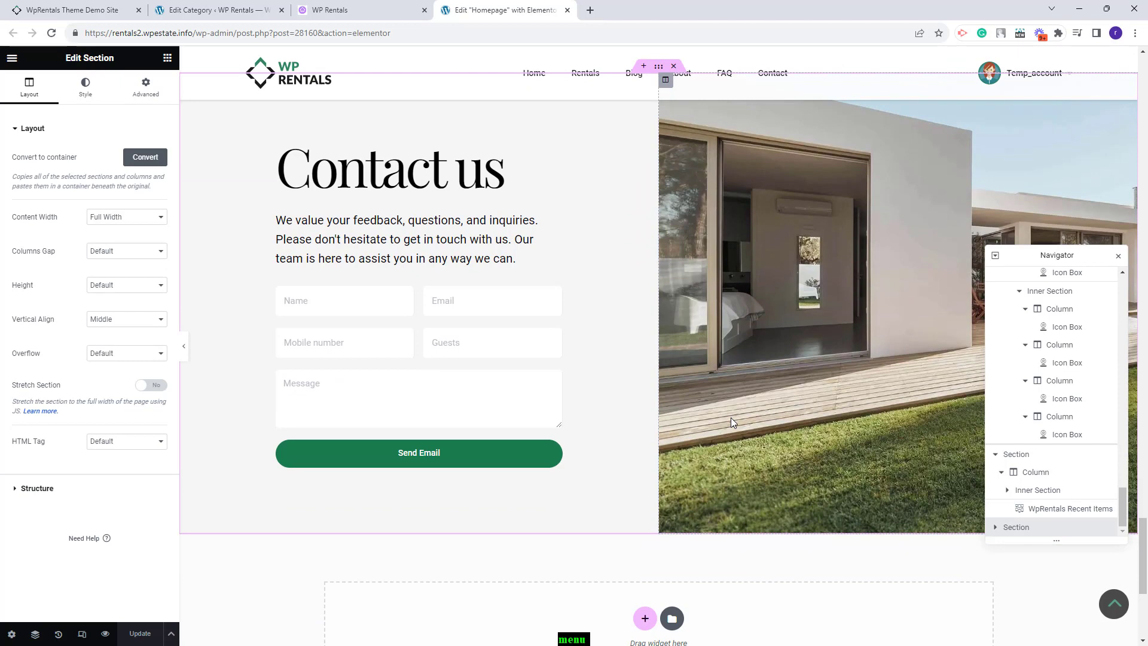
pyautogui.click(479, 171)
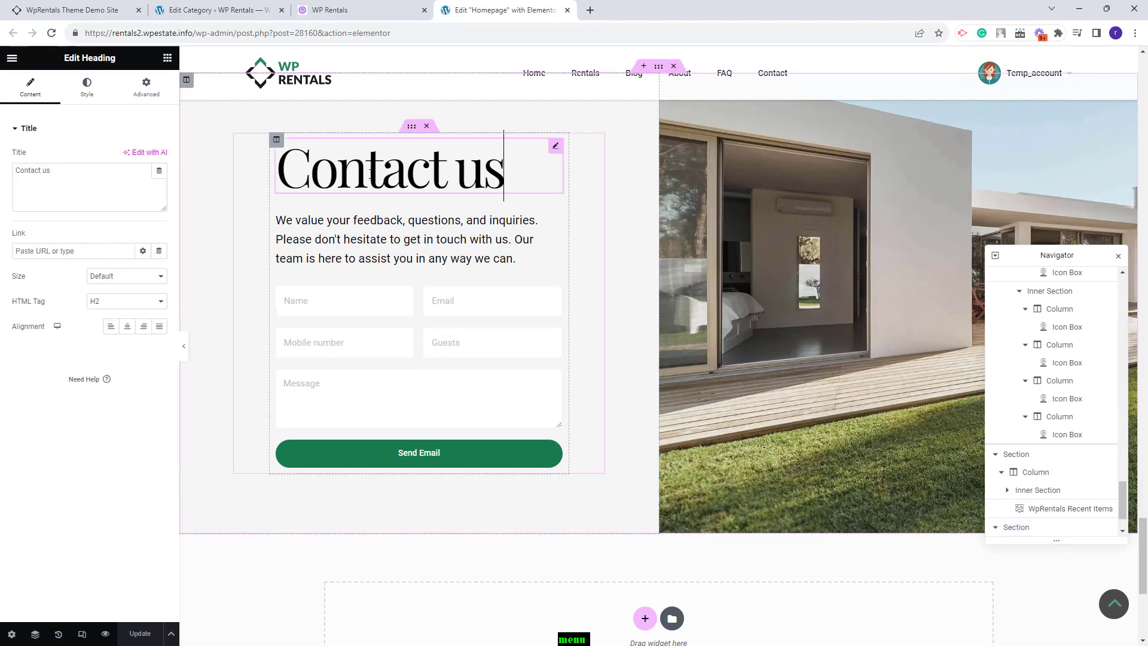
pyautogui.click(355, 224)
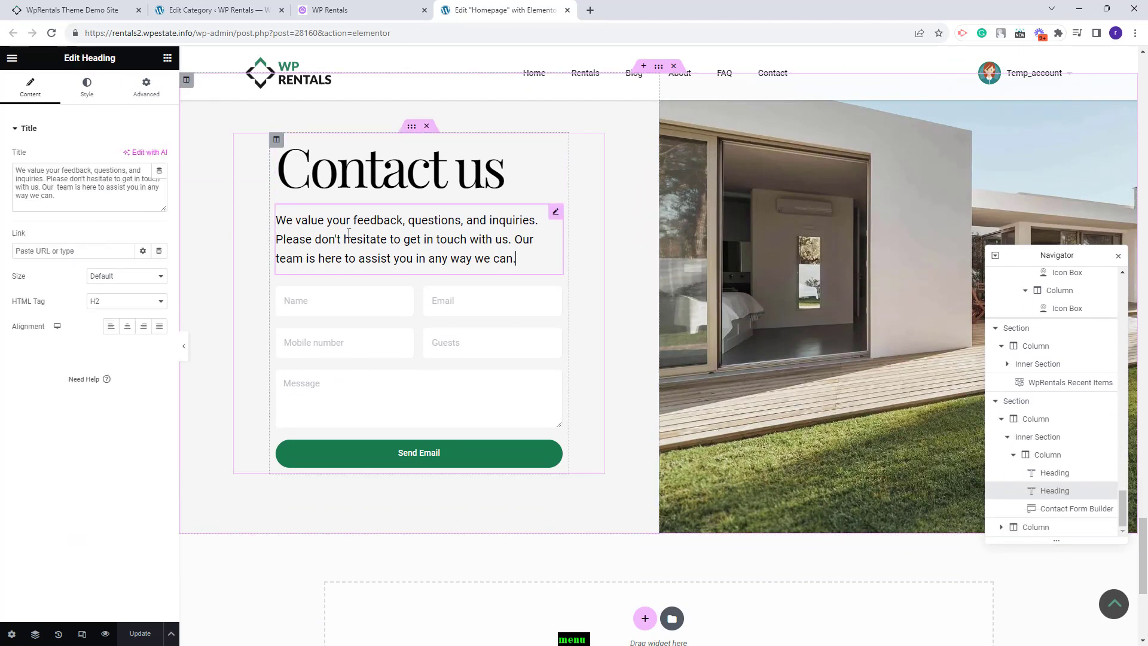
pyautogui.click(359, 302)
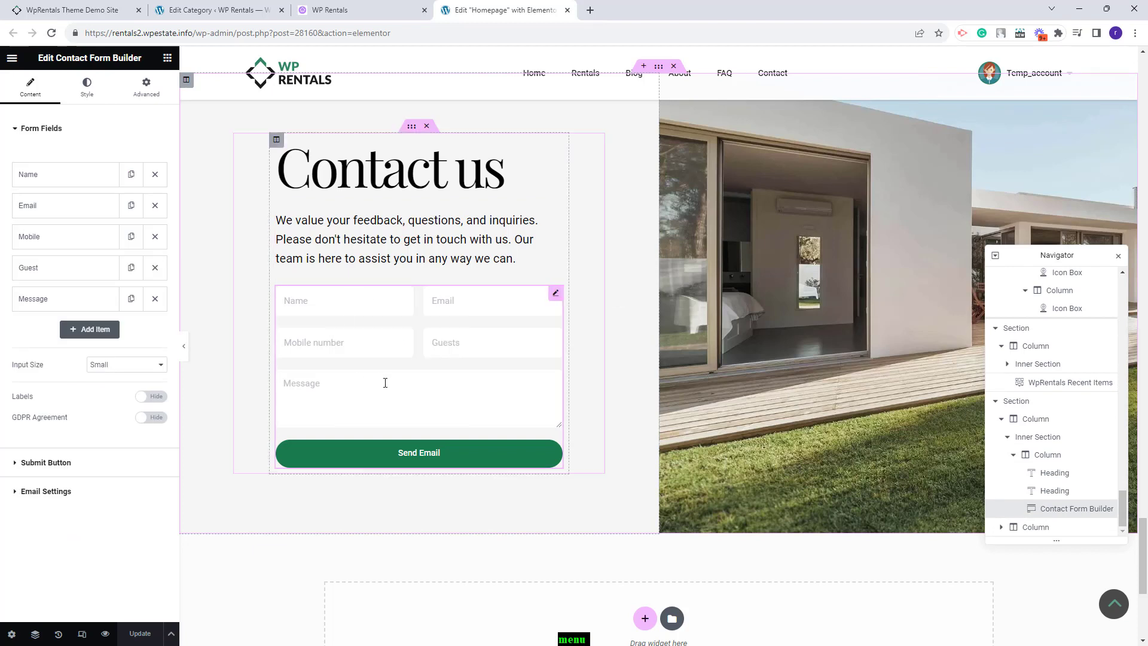
# - Review the form's Name field and Submit Button settings
pyautogui.click(37, 177)
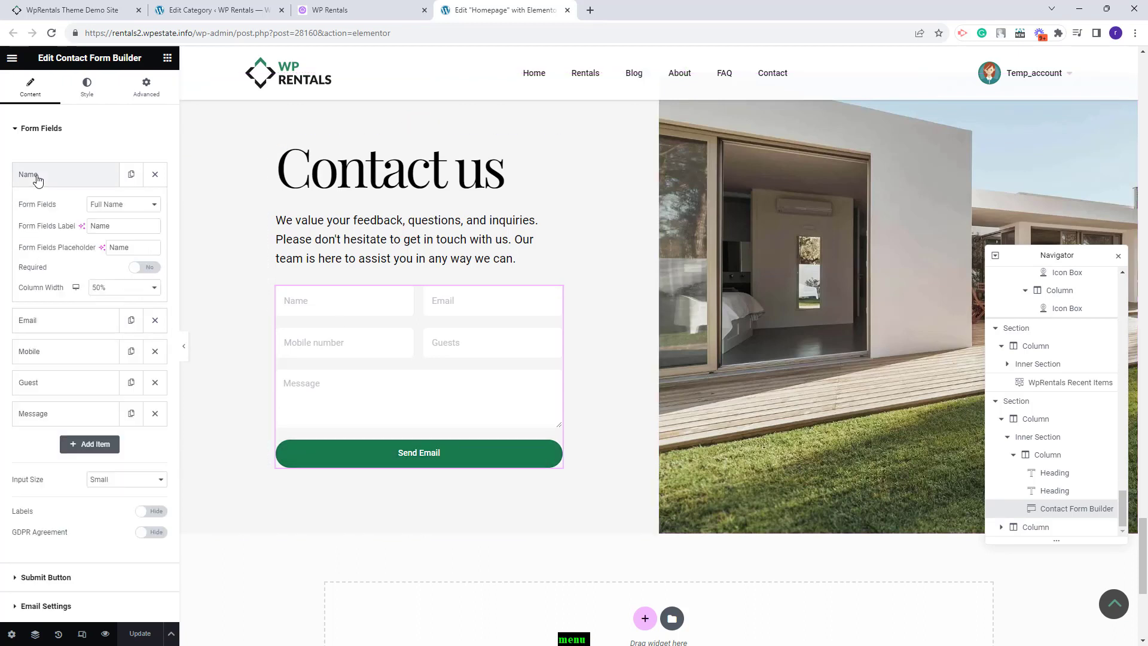
pyautogui.click(38, 177)
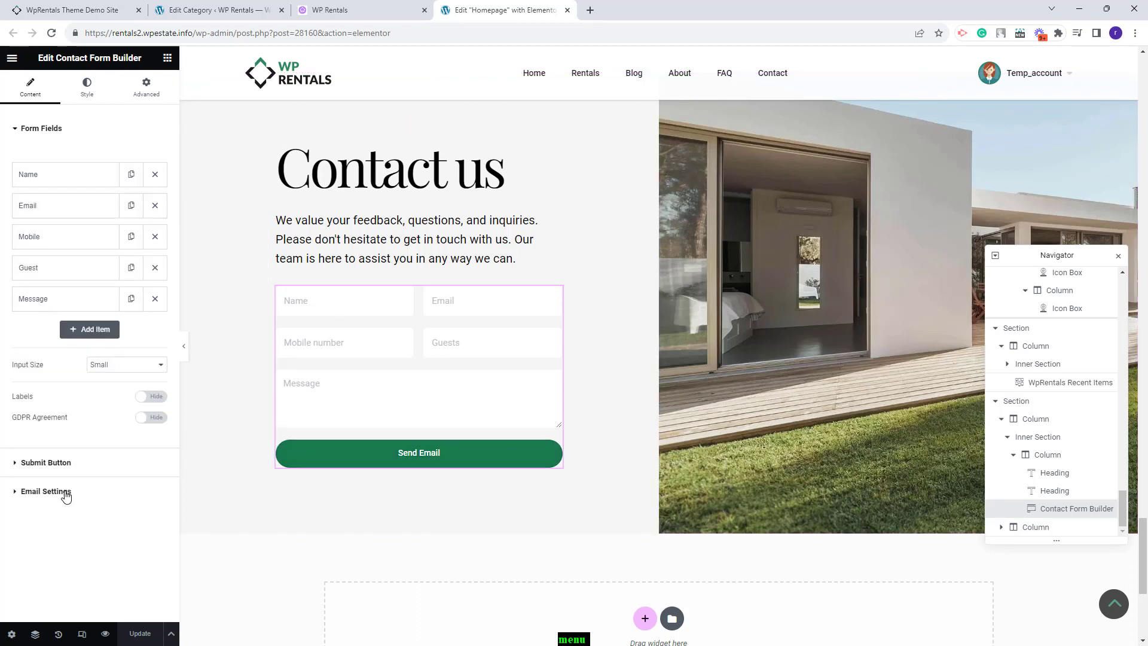
pyautogui.click(60, 462)
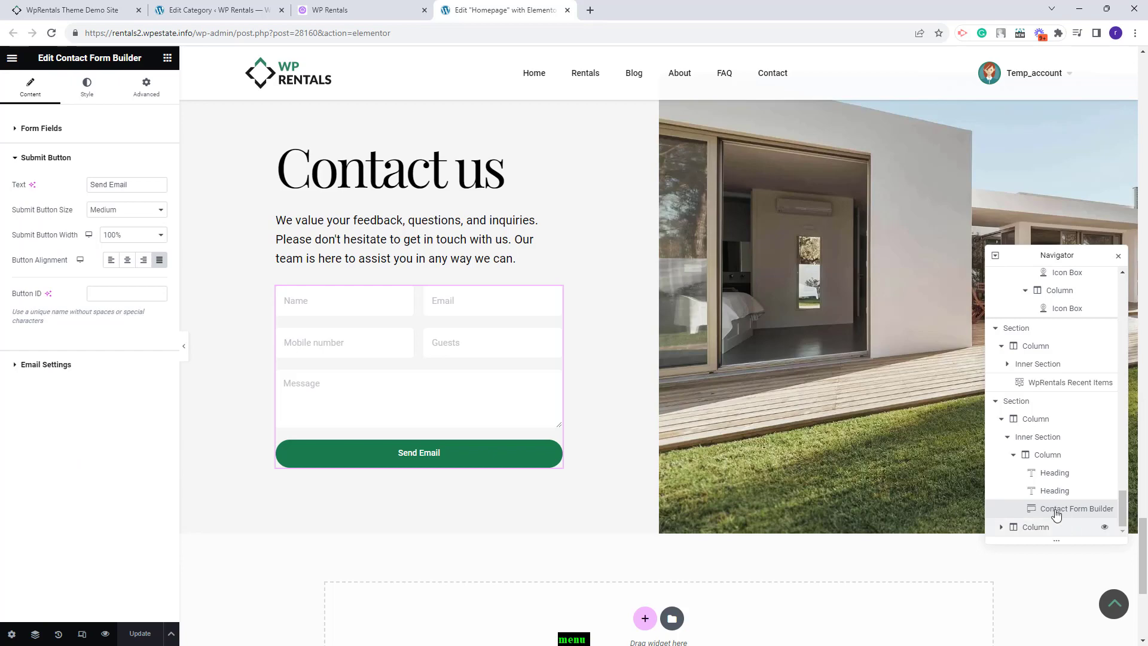
# - View the photo column's background: full-size house image set to Cover
pyautogui.click(1024, 528)
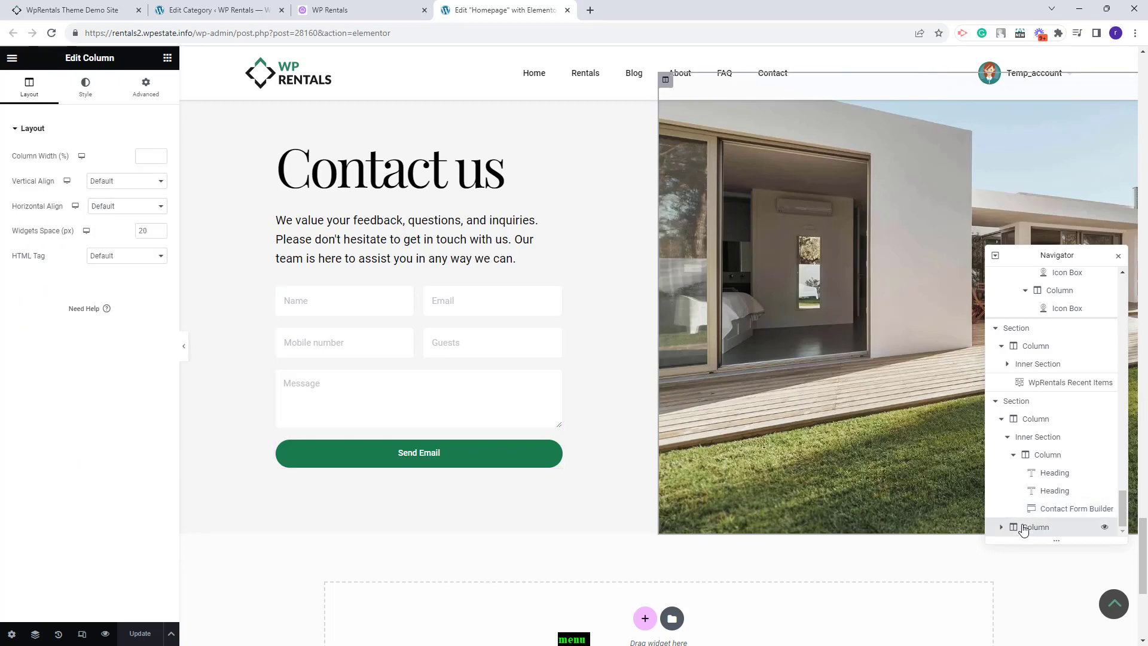
pyautogui.click(84, 89)
pyautogui.moveTo(84, 268)
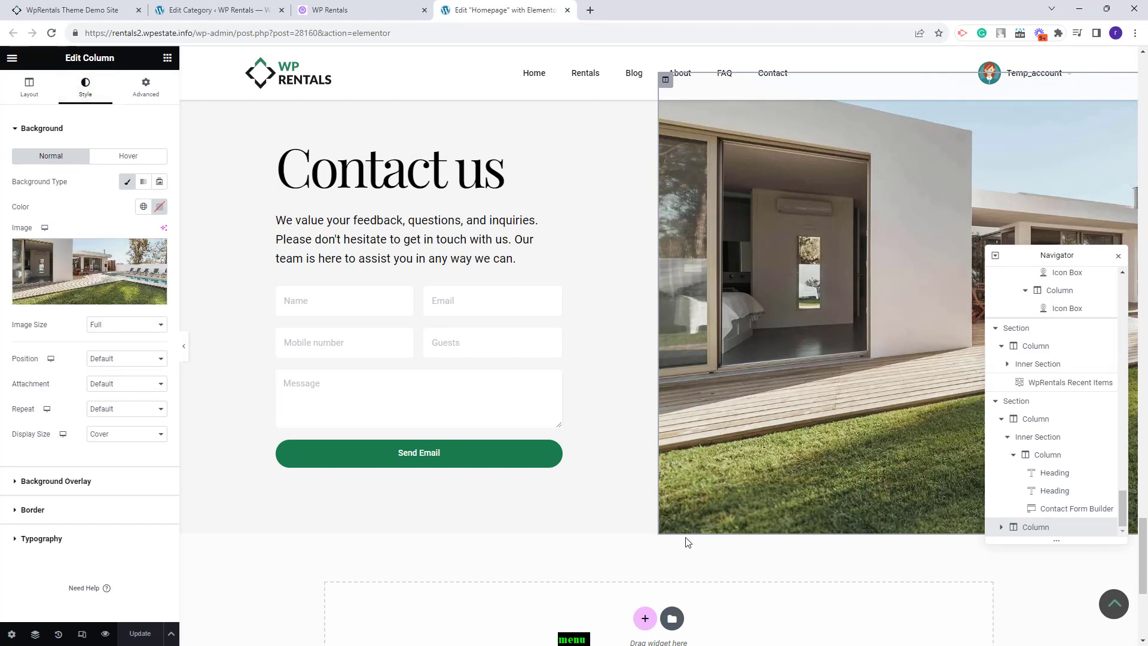
pyautogui.scroll(1, 963, 440)
pyautogui.scroll(1, 1016, 410)
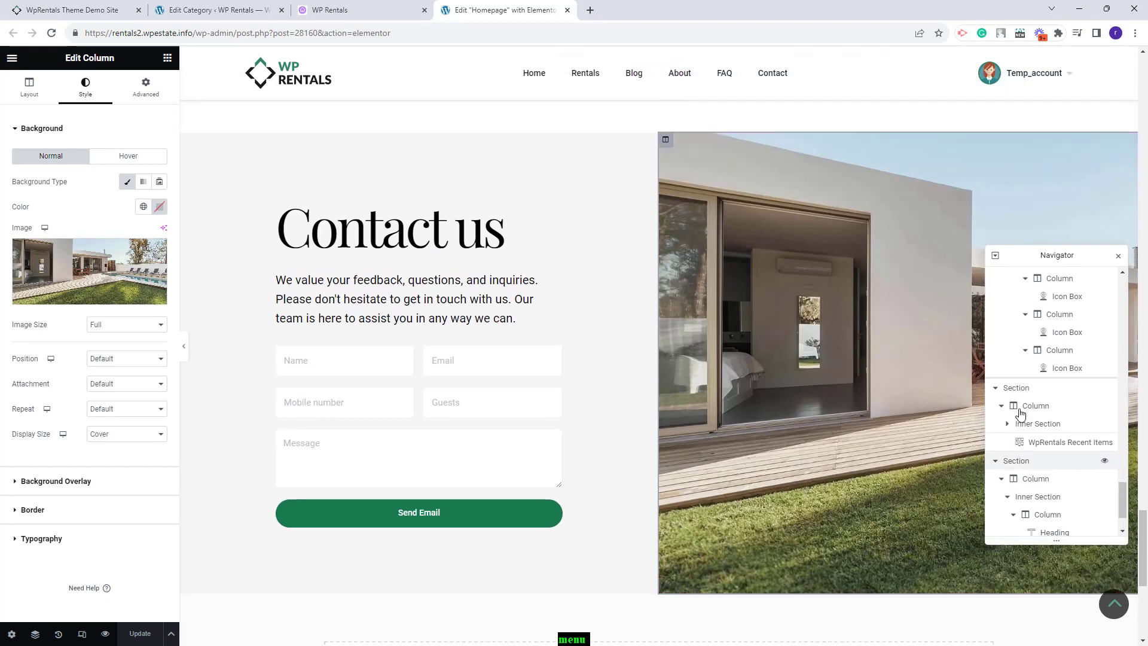